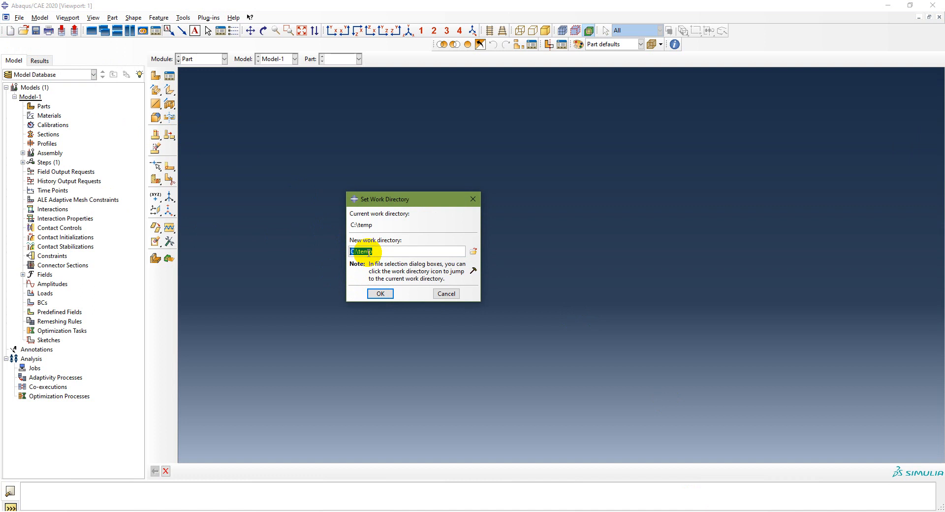
- Set the work directory to D:/Google Drive/General/Computational Engineering/Week 9/Chapter 2
left_click(473, 251)
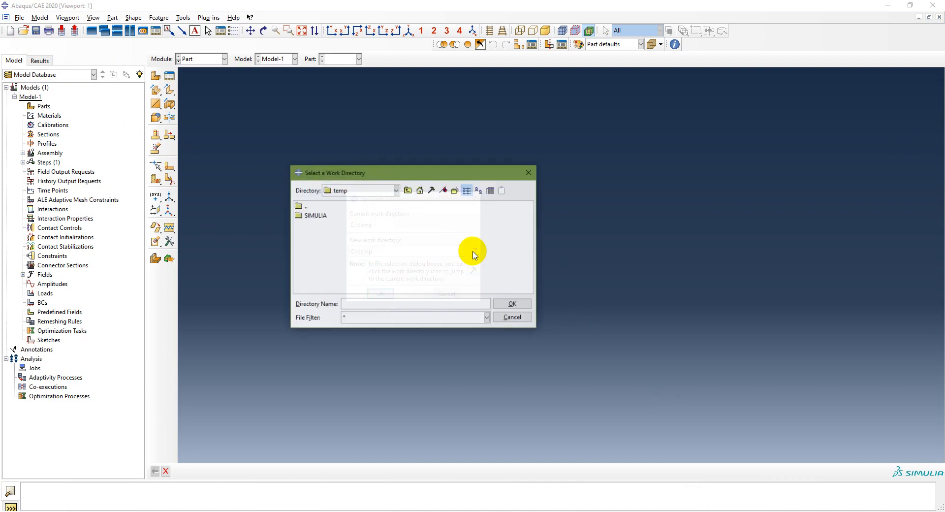
left_click(395, 191)
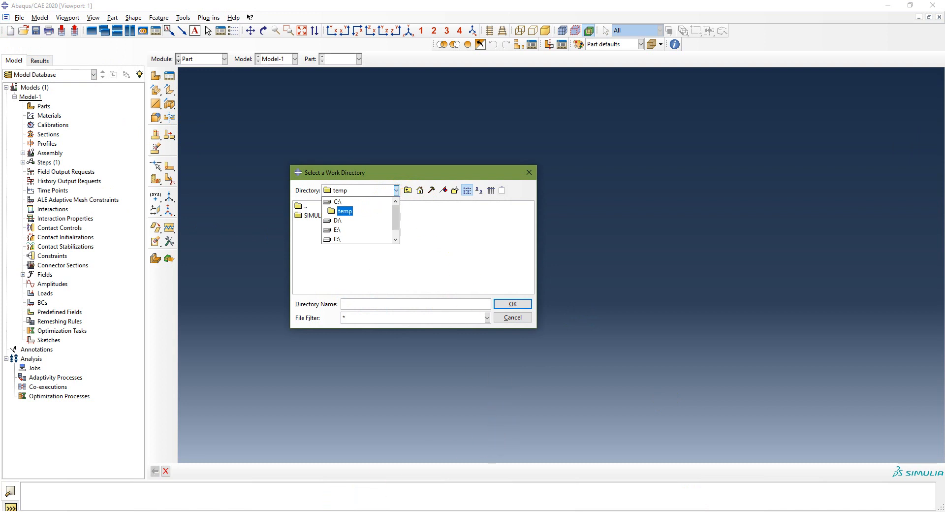
key("alt+Tab")
scroll(71, 449, "down", 2)
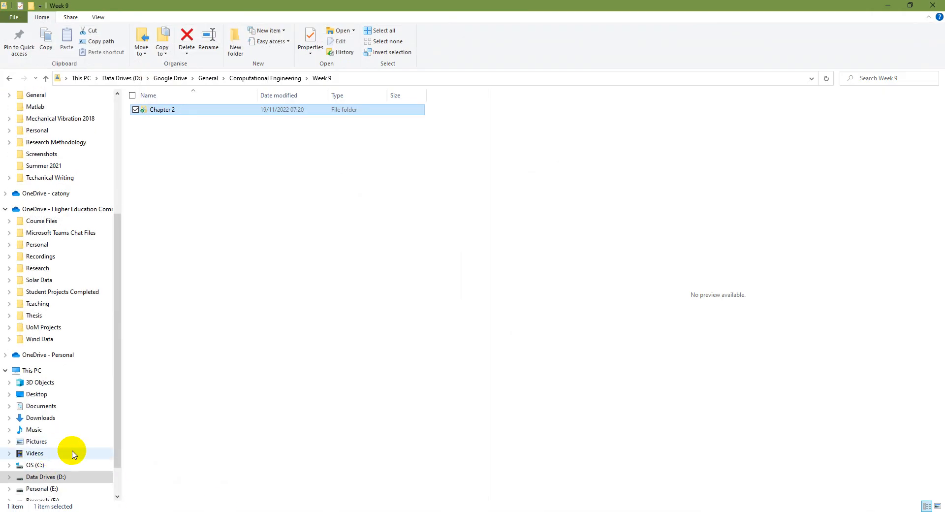
key("alt+Tab")
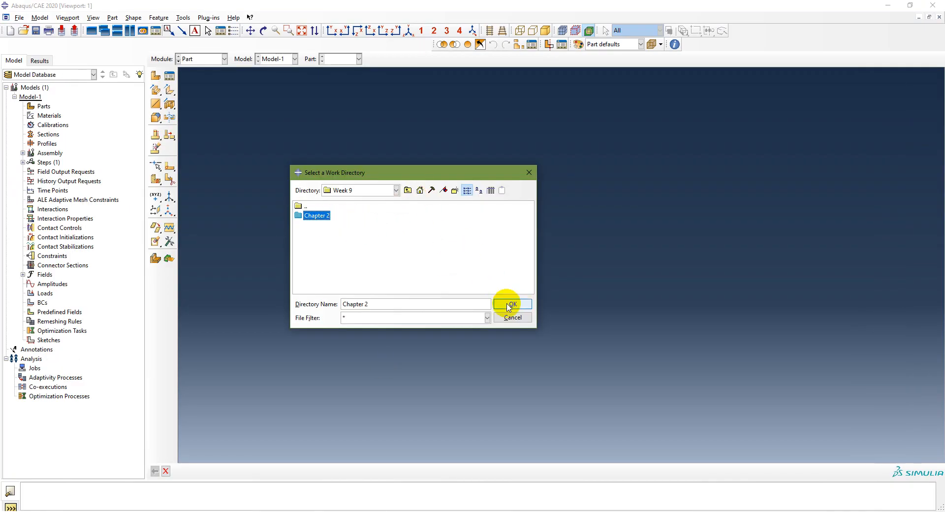
left_click(509, 305)
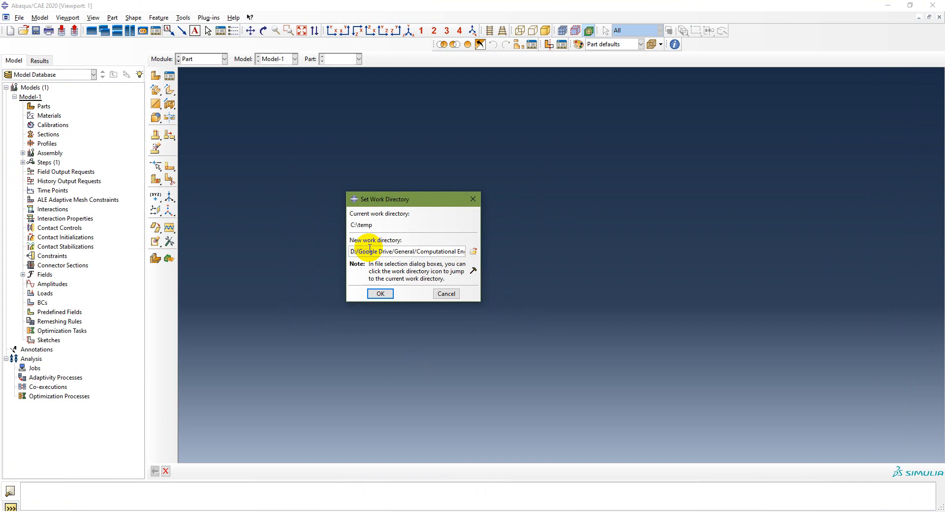
left_click(441, 251)
key("Right")
key("Right")
key("Right")
key("Right")
key("Right")
key("Right")
key("Right")
key("Right")
key("Right")
key("Right")
key("Right")
key("Right")
key("Right")
key("Right")
key("Right")
key("Right")
key("Right")
key("Right")
key("Right")
key("Right")
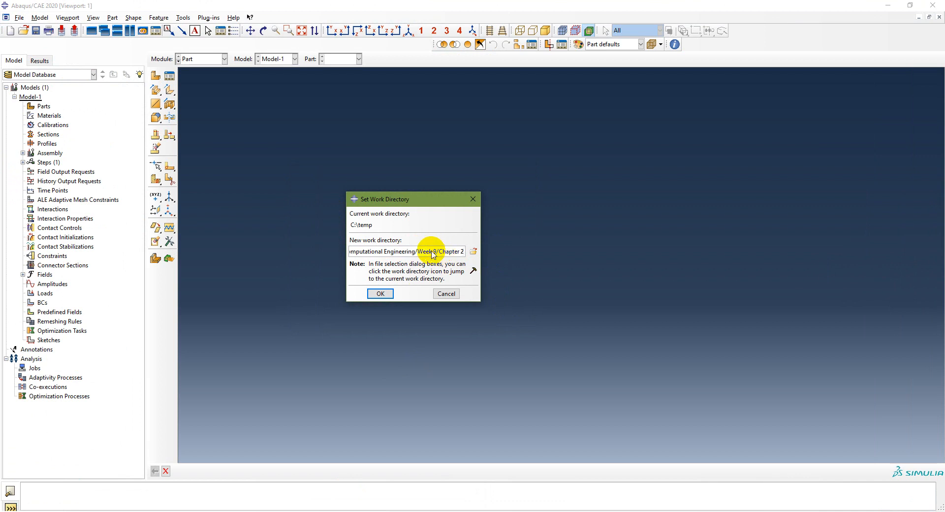
left_click(382, 293)
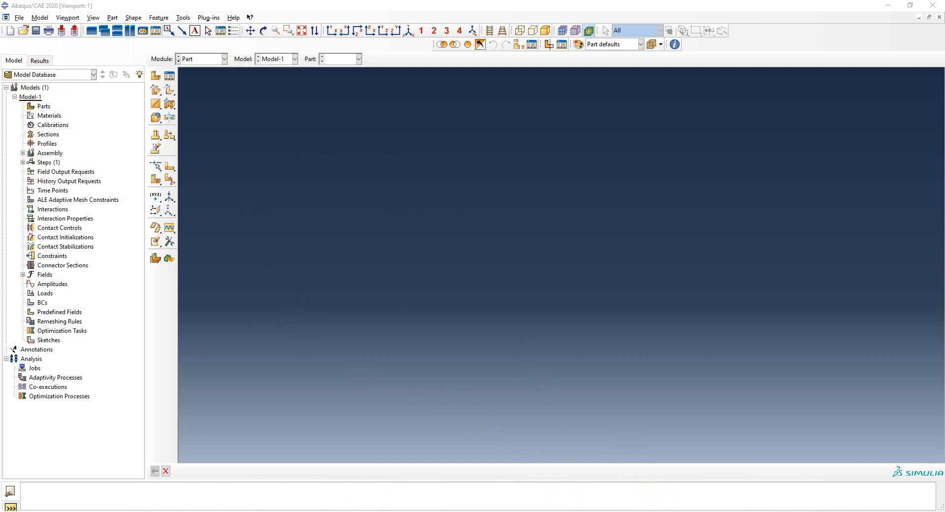
- Review the modeling procedure slide in the presentation before returning to the model tree
left_click(476, 511)
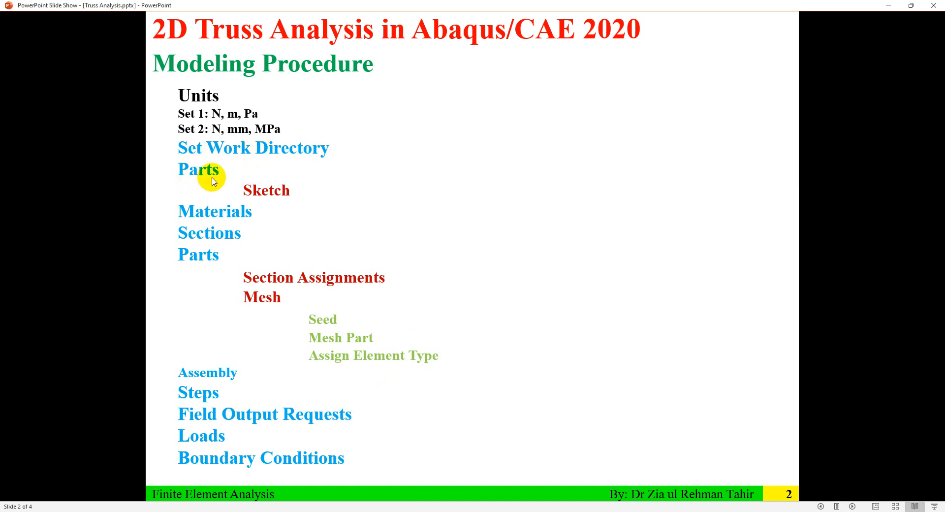
left_click(323, 511)
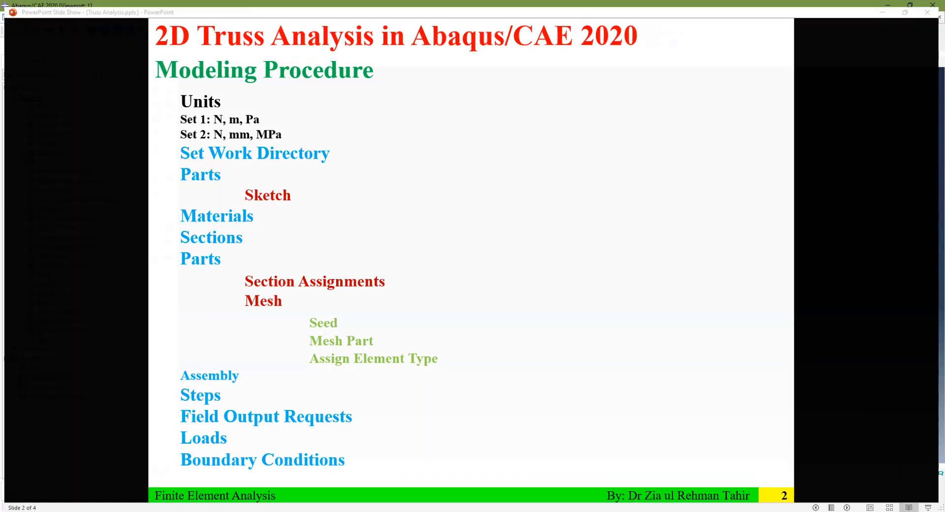
left_click(30, 97)
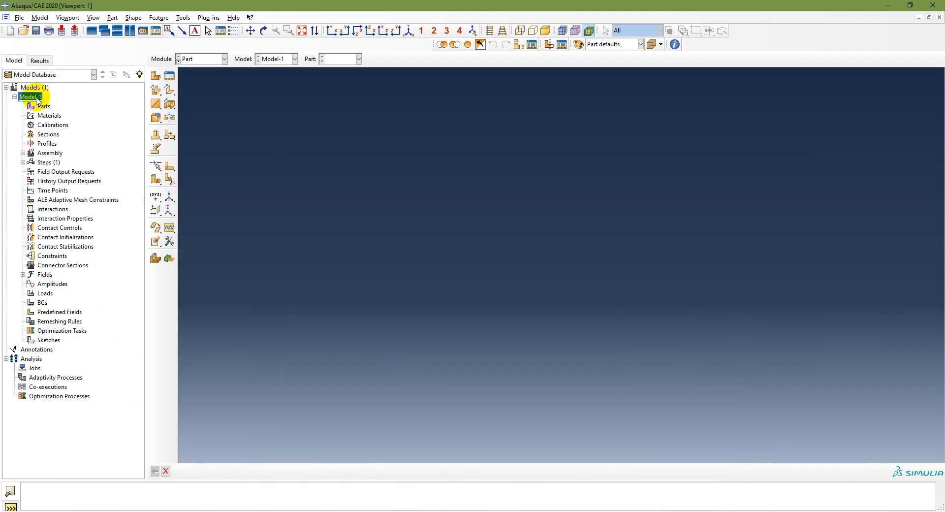
left_click(6, 87)
left_click(5, 88)
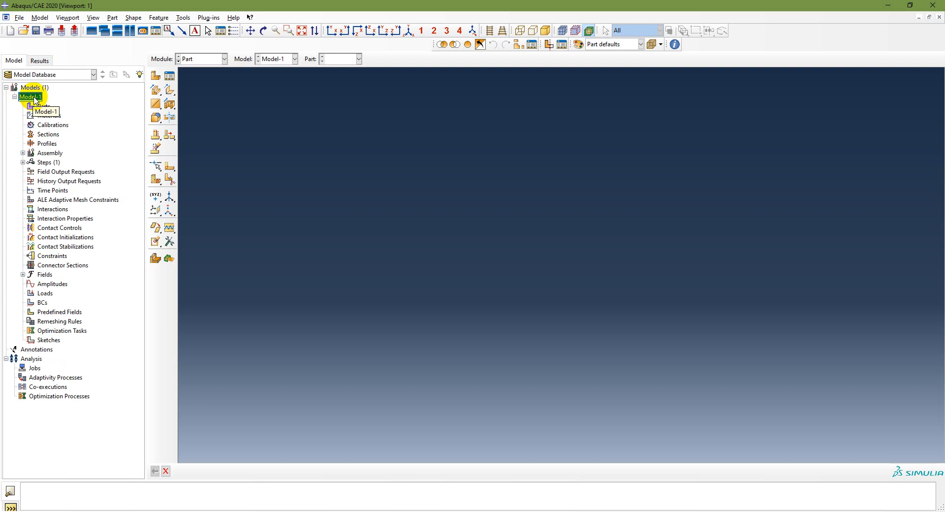
- Try to rename the model Model-1 as Ch2 Example
right_click(35, 98)
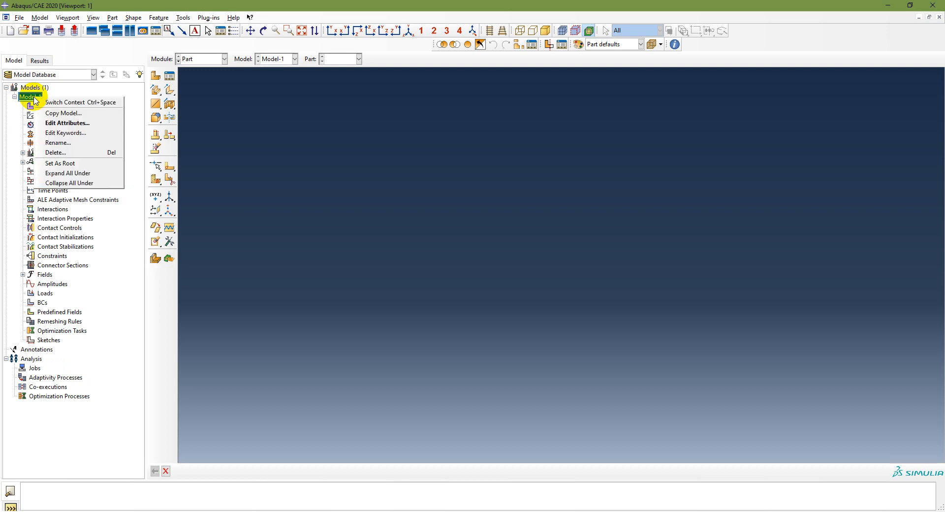
left_click(53, 142)
type("E")
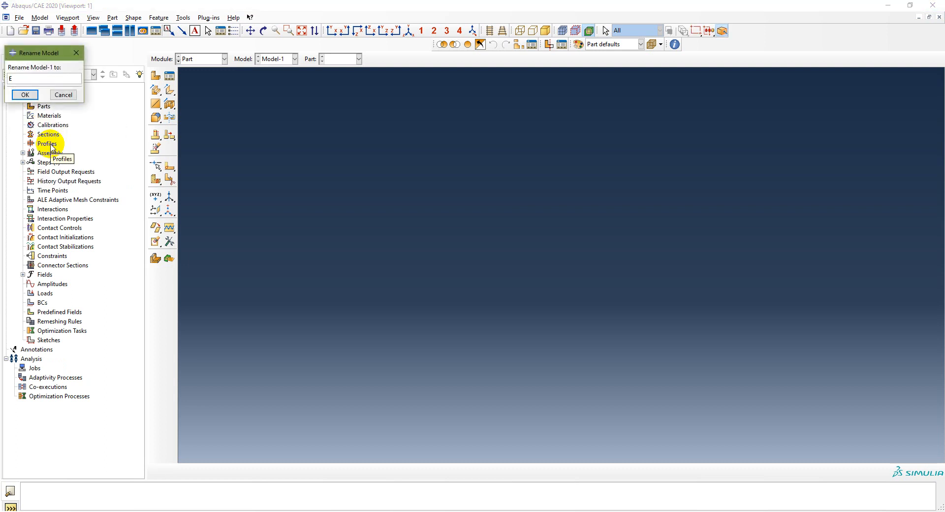
type("xam")
key("BackSpace")
type("h")
key("shift+Left")
key("shift+Left")
key("BackSpace")
type("Ch2")
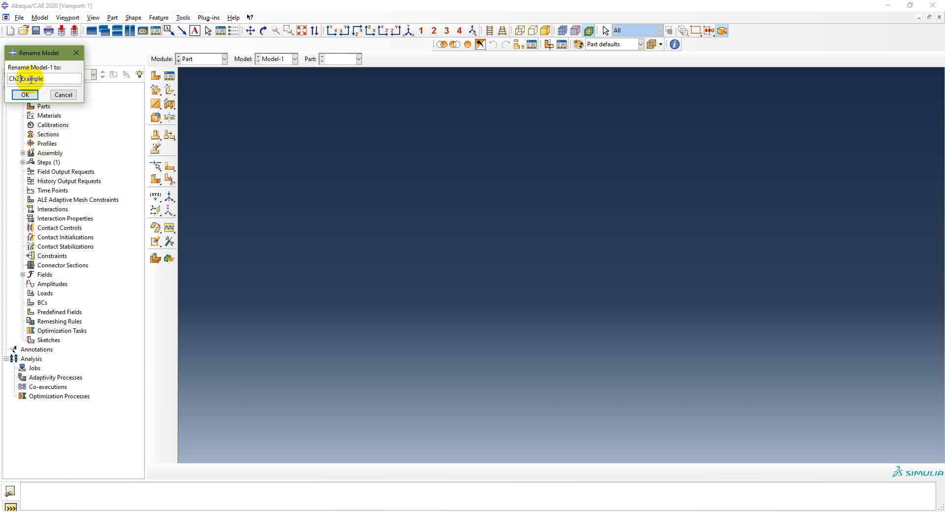
left_click(25, 95)
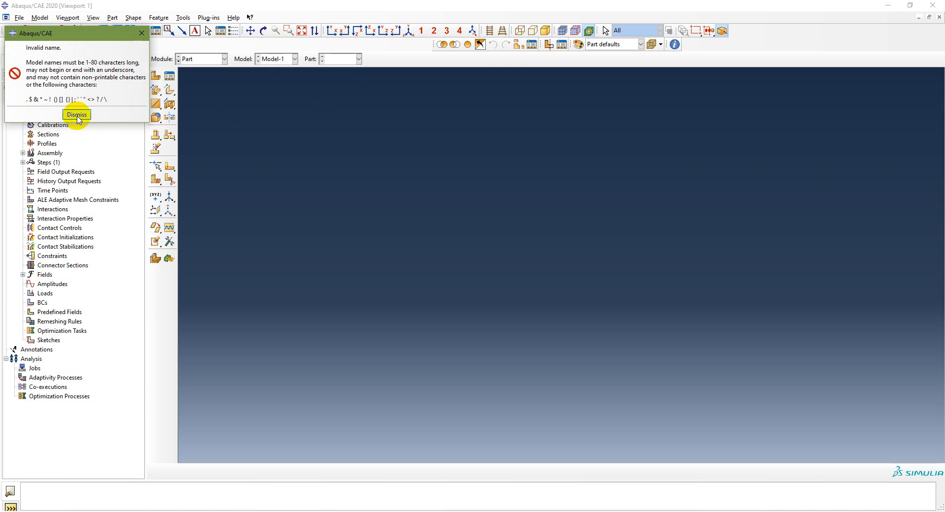
left_click(76, 114)
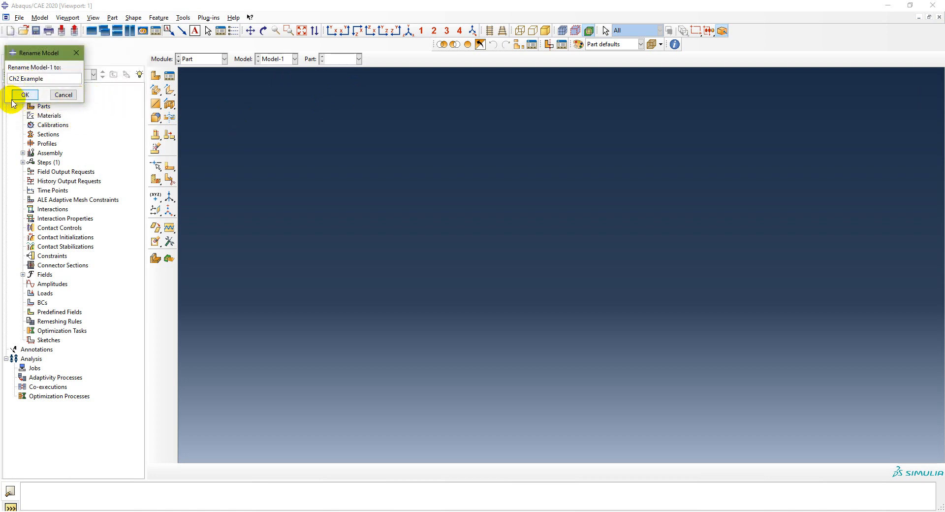
- Rename the model as Ch2-Example
type("-")
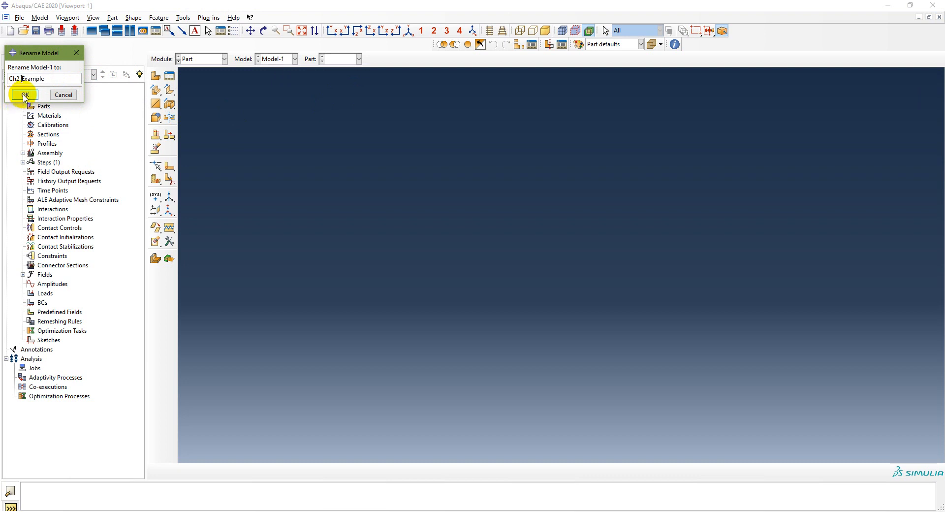
left_click(23, 96)
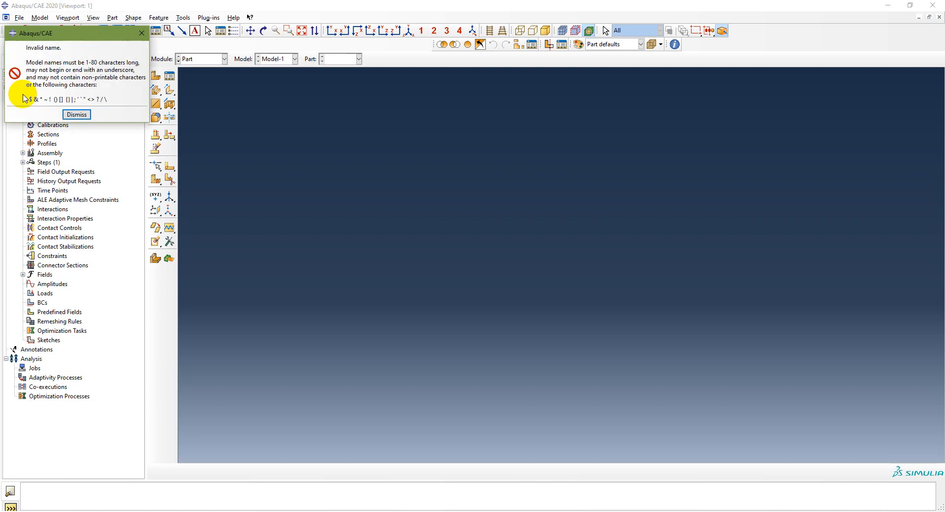
left_click(79, 115)
left_click(61, 79)
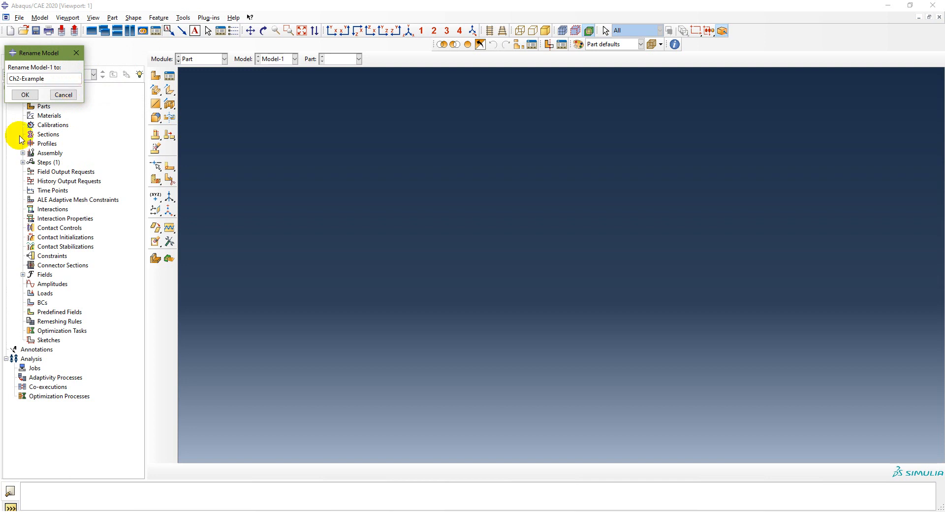
left_click(31, 95)
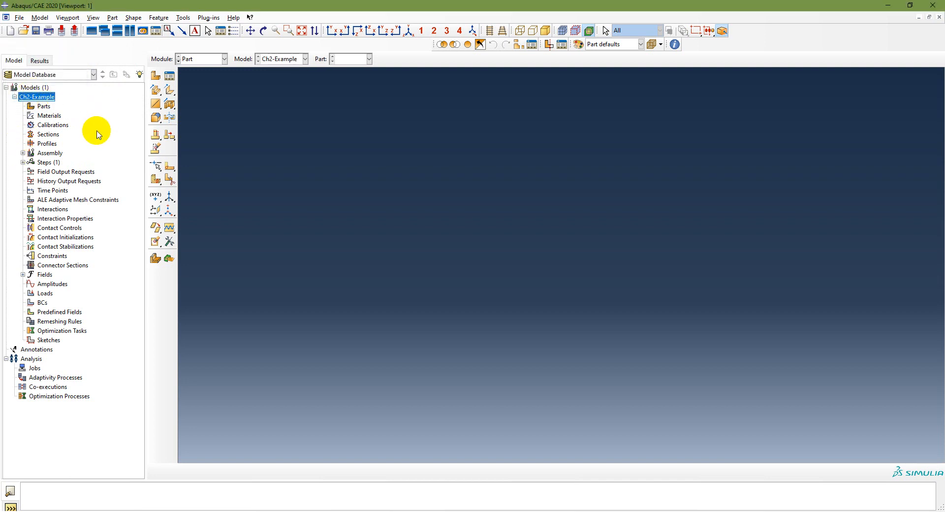
- Rename the model Ch2-Example as Ch2 Example
right_click(37, 95)
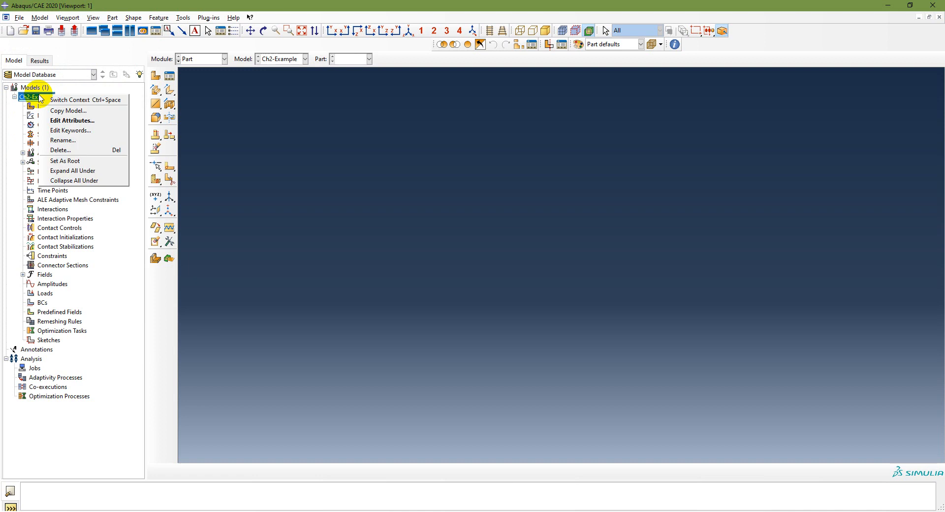
left_click(59, 142)
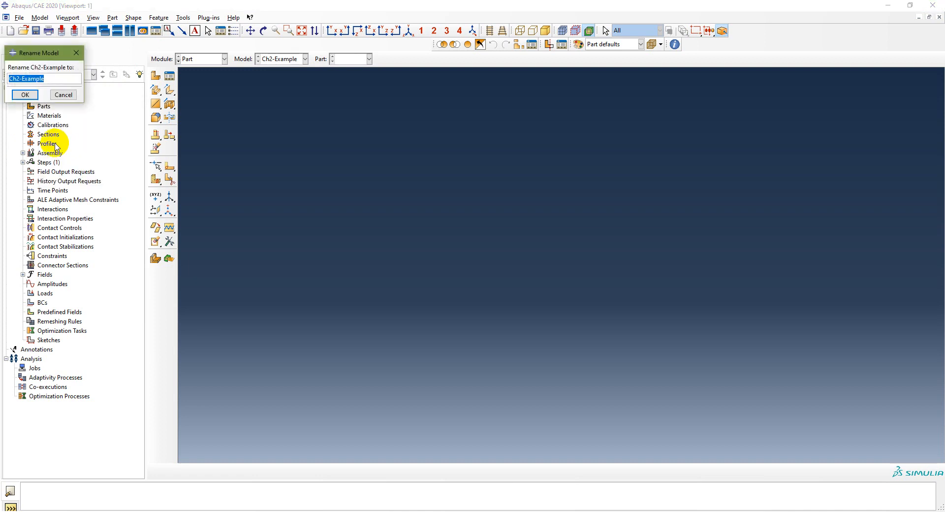
key("Right")
key("Right")
key("Right")
key("Right")
key("Delete")
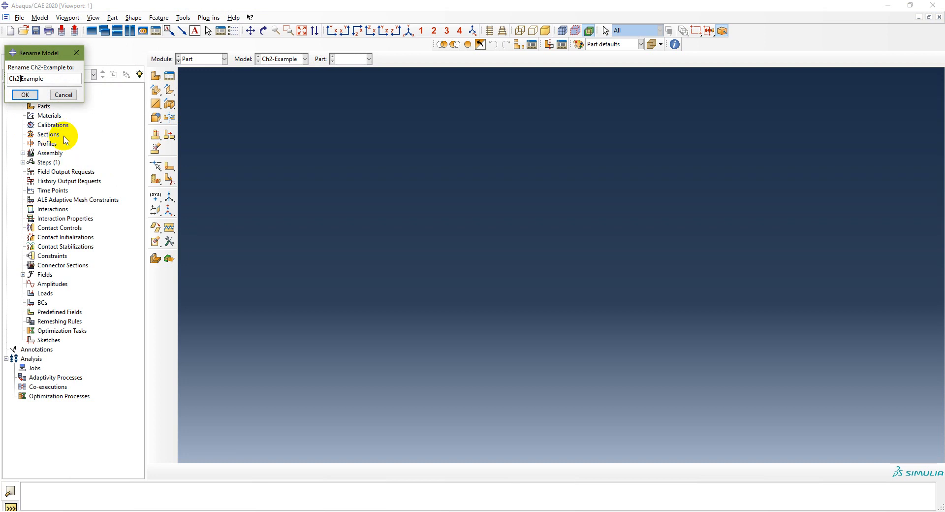
left_click(24, 95)
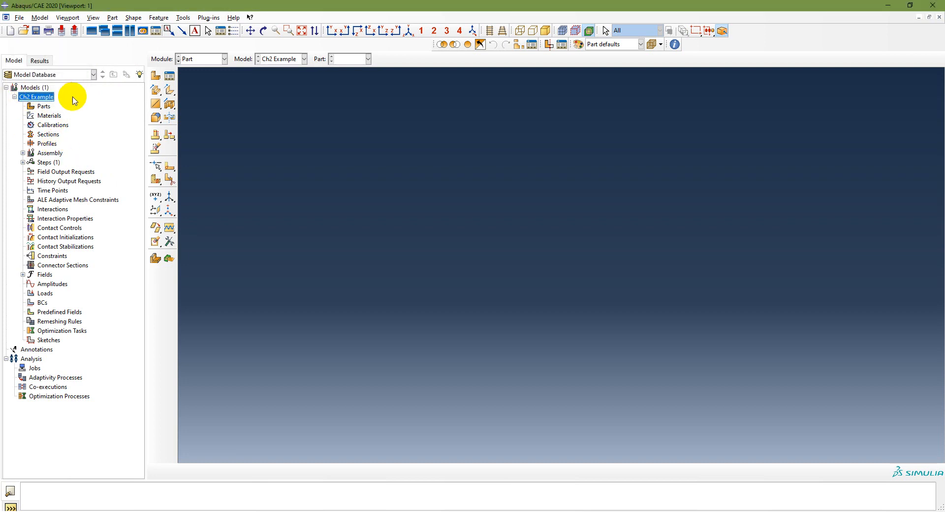
- Start a new part named Truss as a 2D planar deformable wire
double_click(44, 107)
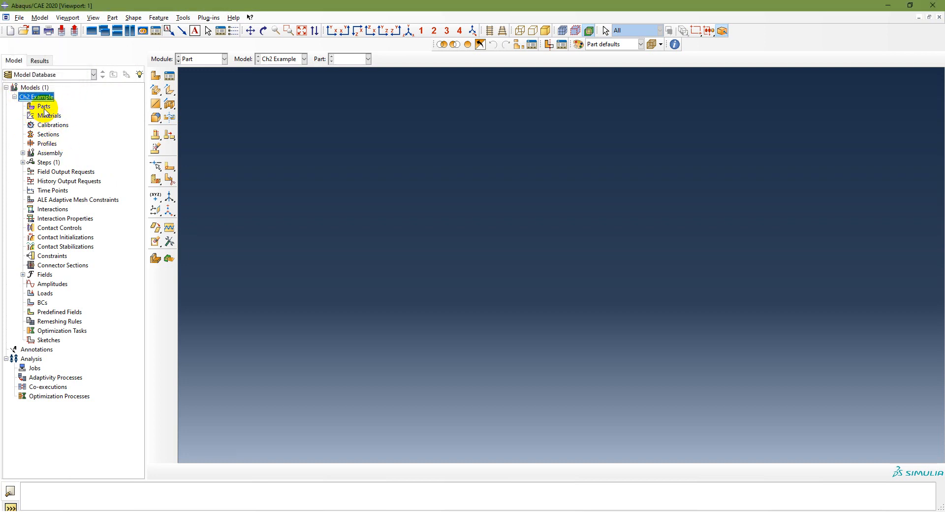
left_click(315, 511)
left_click(319, 511)
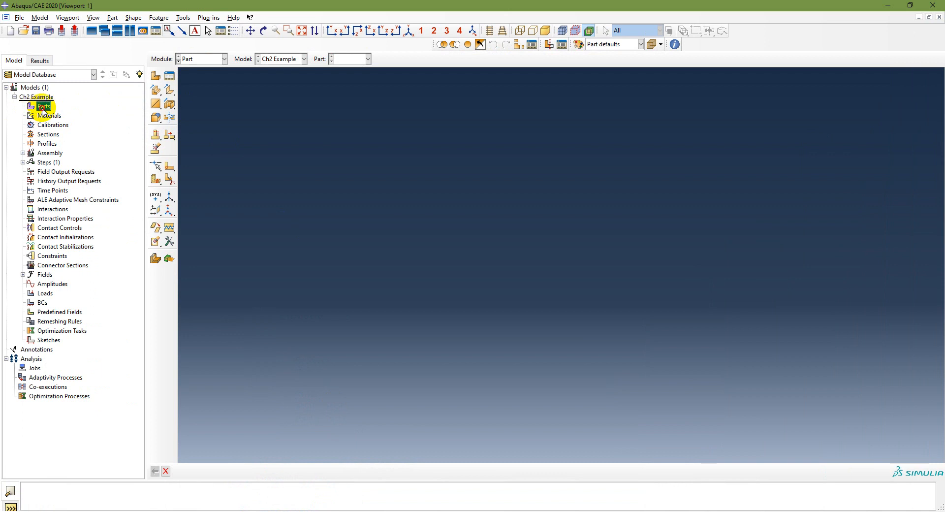
double_click(44, 106)
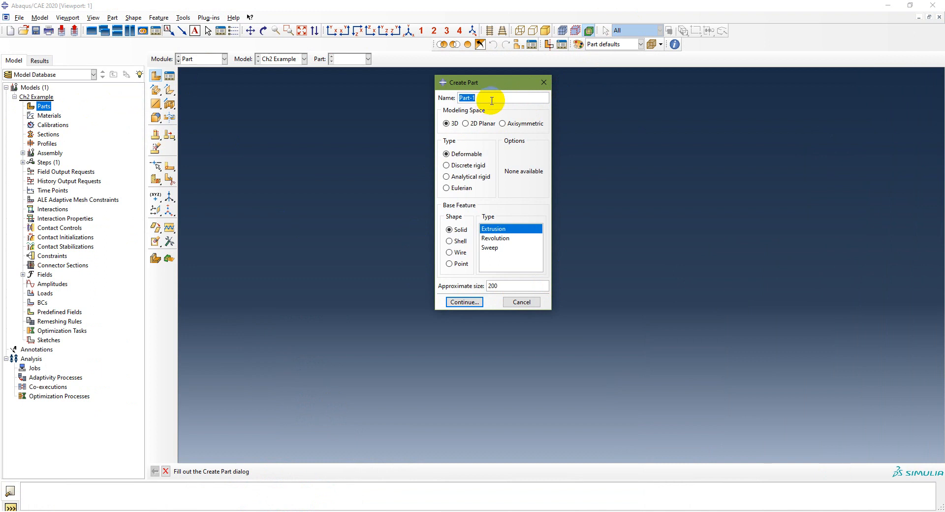
type("Truss")
left_click(465, 123)
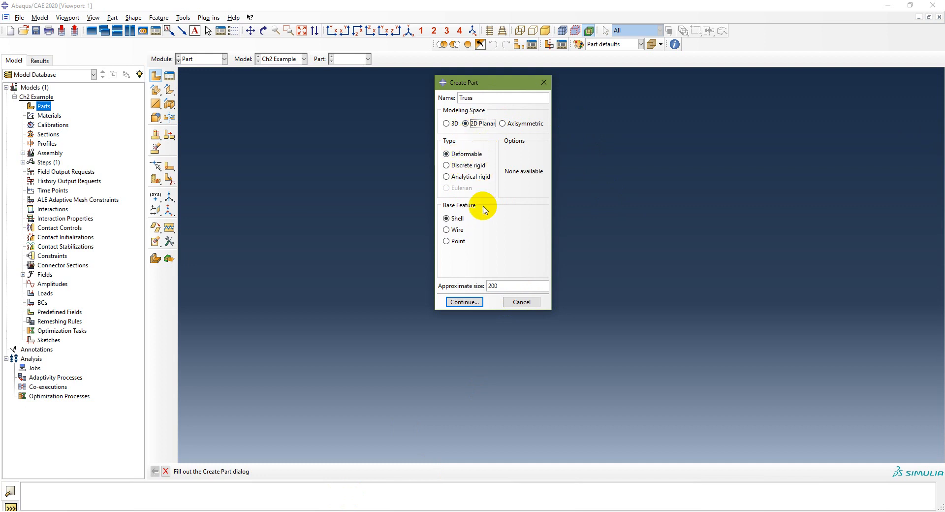
left_click(453, 229)
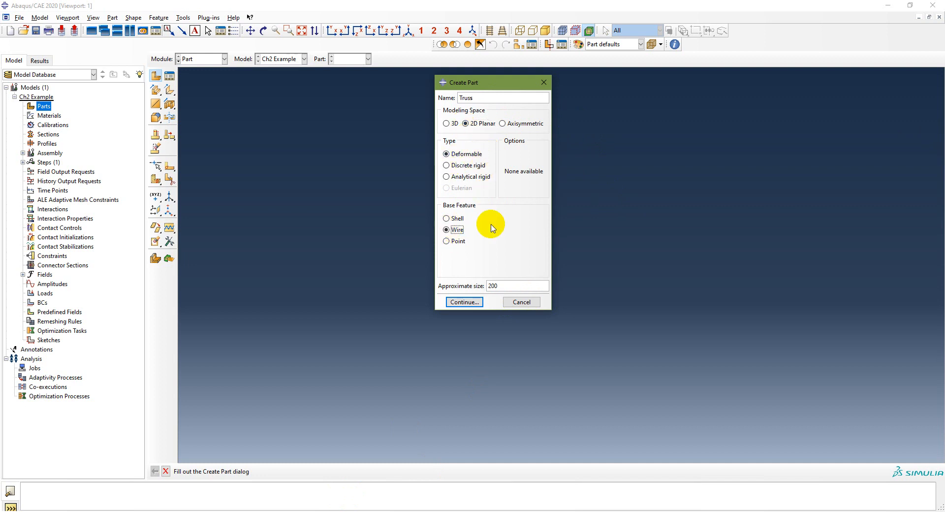
- Set the part's approximate size to 20 and continue into the sketcher
double_click(494, 286)
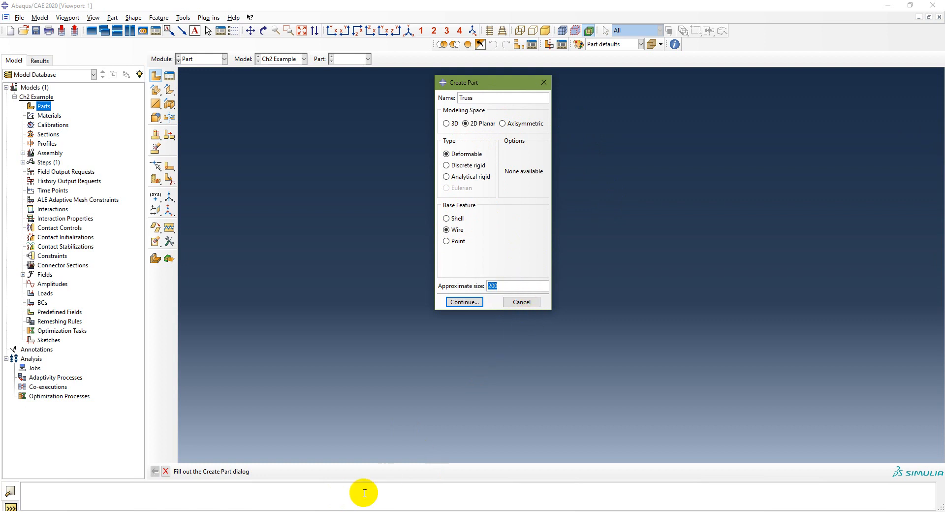
left_click(347, 511)
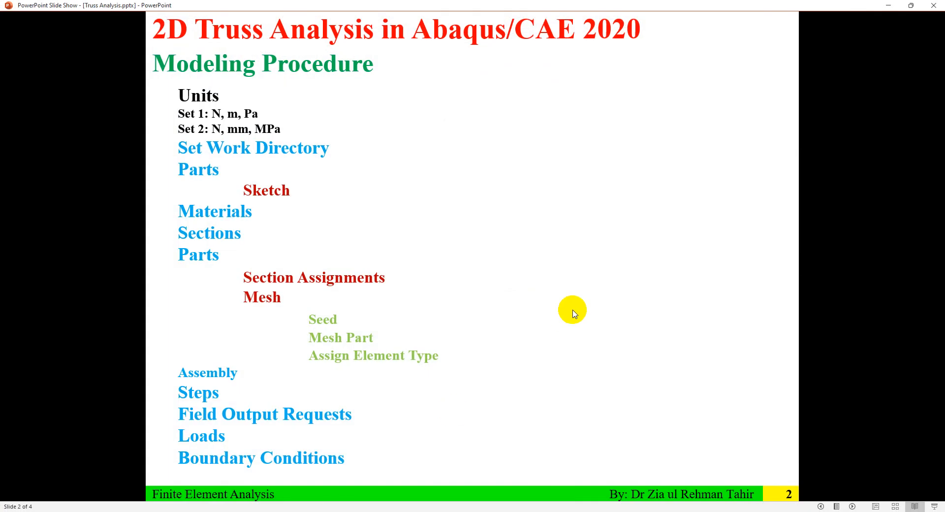
left_click(570, 310)
left_click(570, 310)
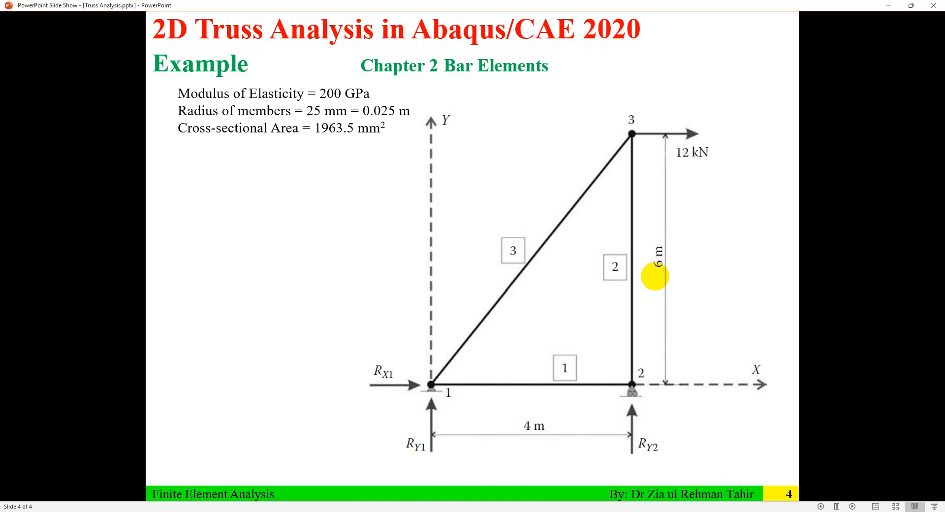
left_click(881, 6)
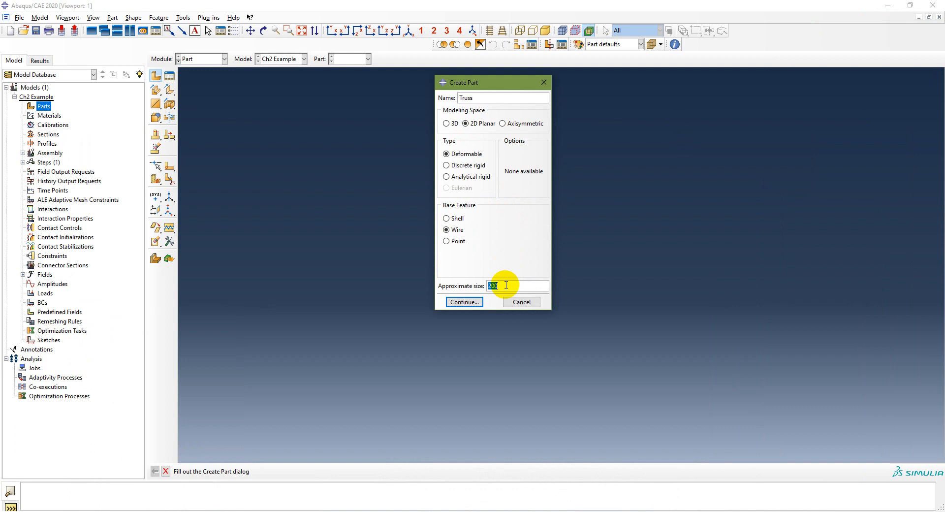
type("20")
left_click(462, 301)
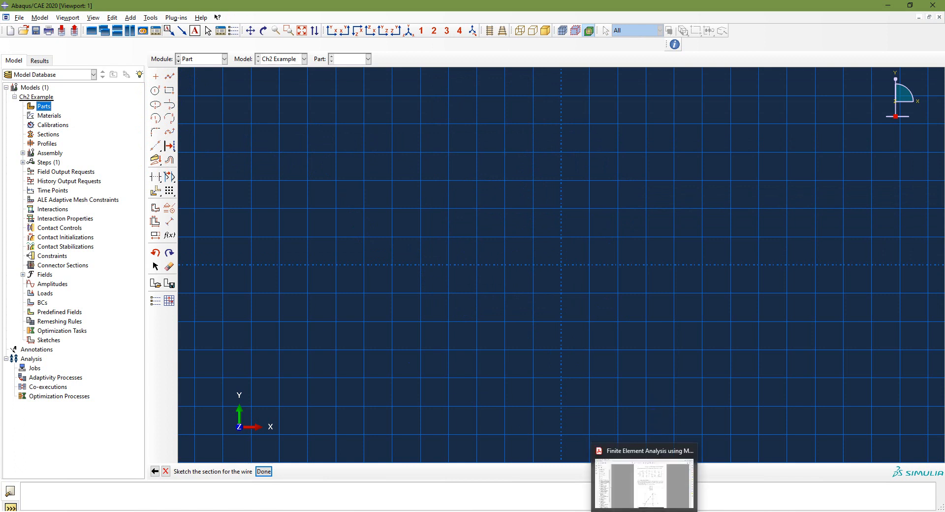
- Review the truss example's geometry and loads in the reference book and slides
left_click(645, 511)
left_click(646, 511)
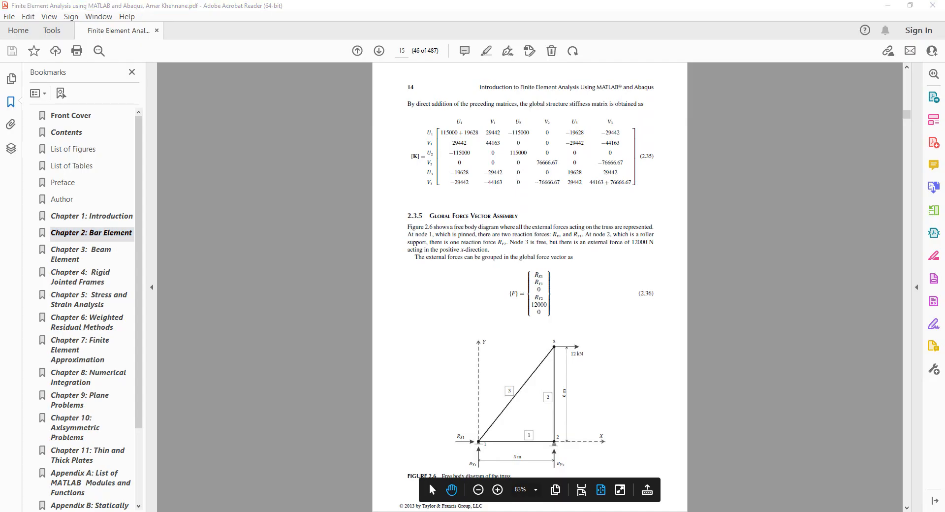
left_click(357, 511)
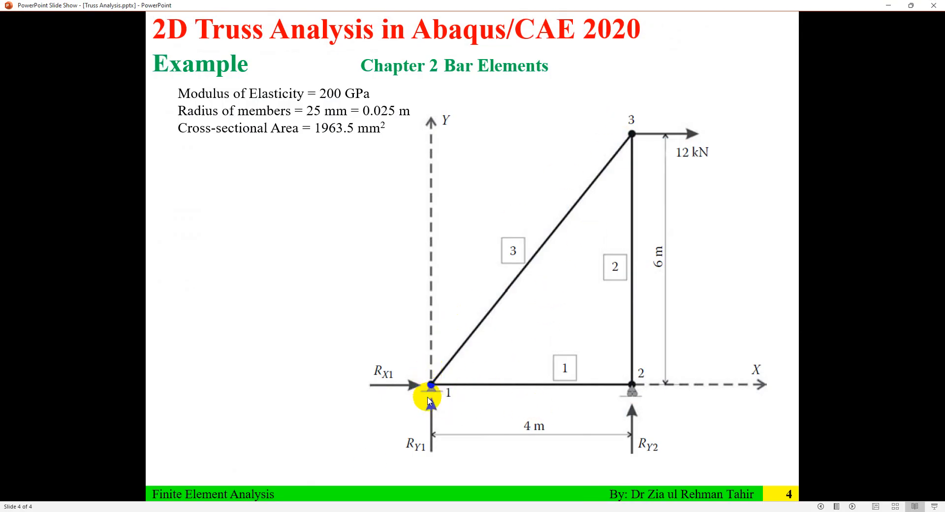
left_click(888, 5)
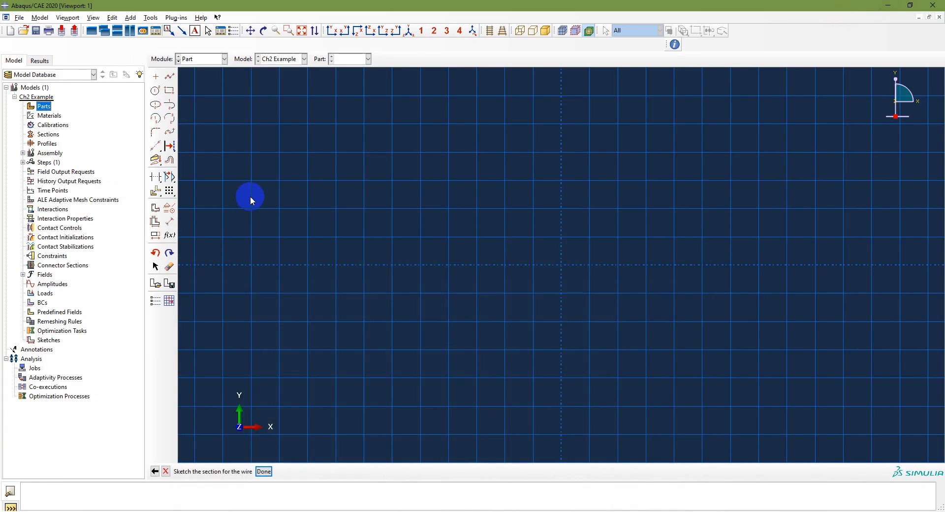
- Draw a horizontal line from the origin to the point 4, 0 with the Line tool
left_click(168, 77)
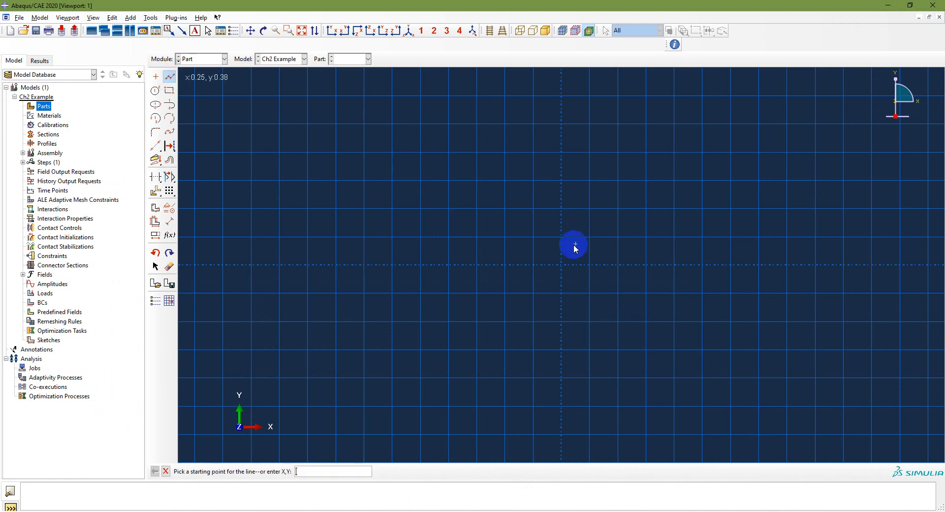
left_click(561, 266)
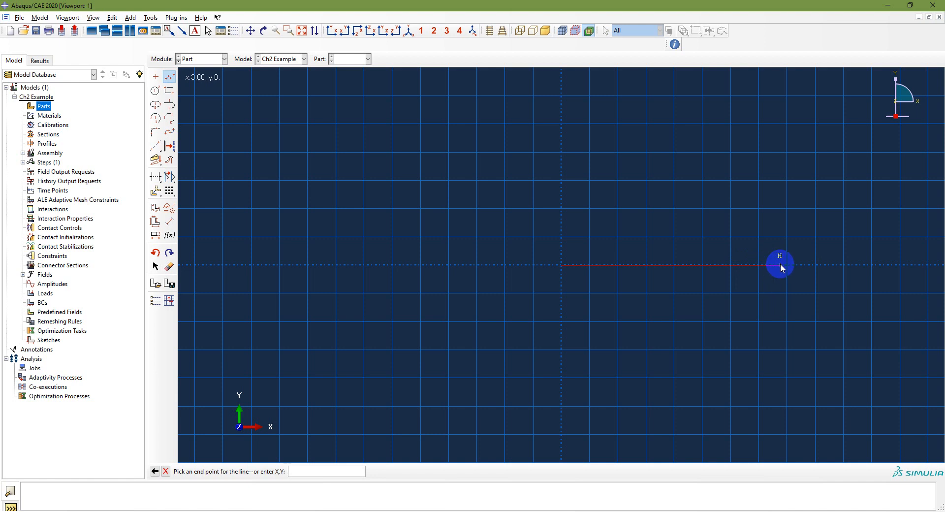
left_click(787, 265)
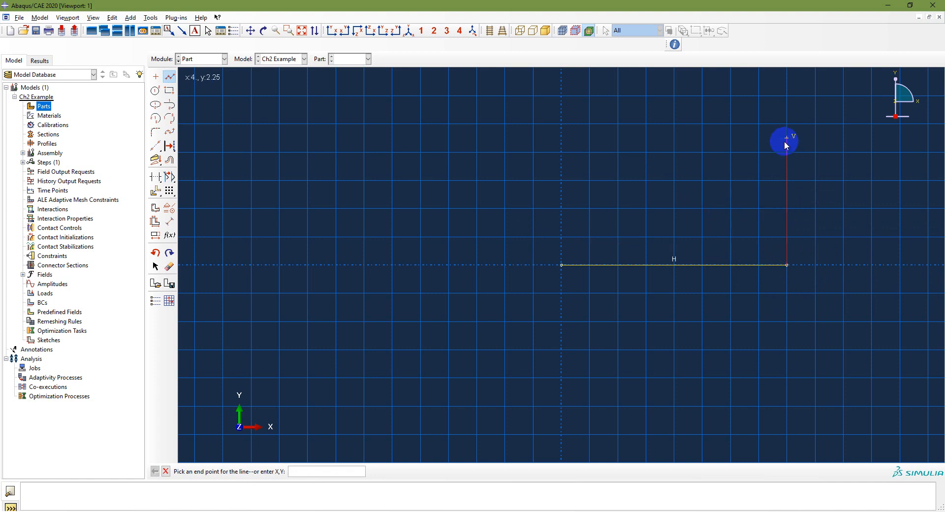
- Continue the line vertically up to the point 4,6
scroll(784, 143, "down", 3)
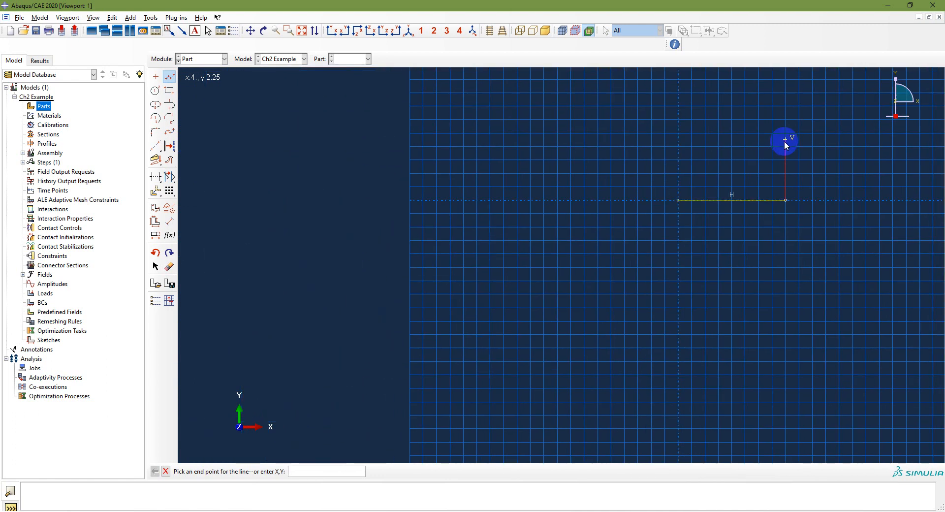
left_click(302, 30)
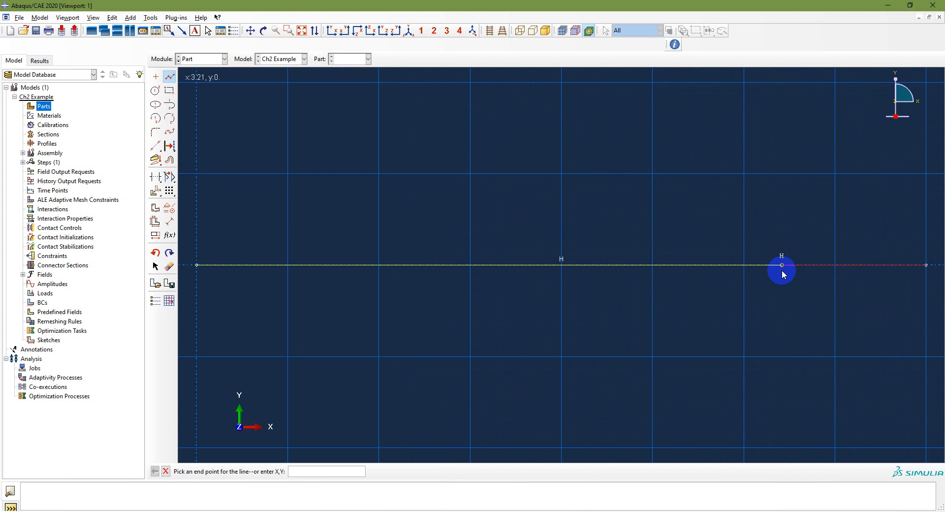
scroll(595, 241, "down", 3)
scroll(657, 228, "down", 5)
left_click(309, 470)
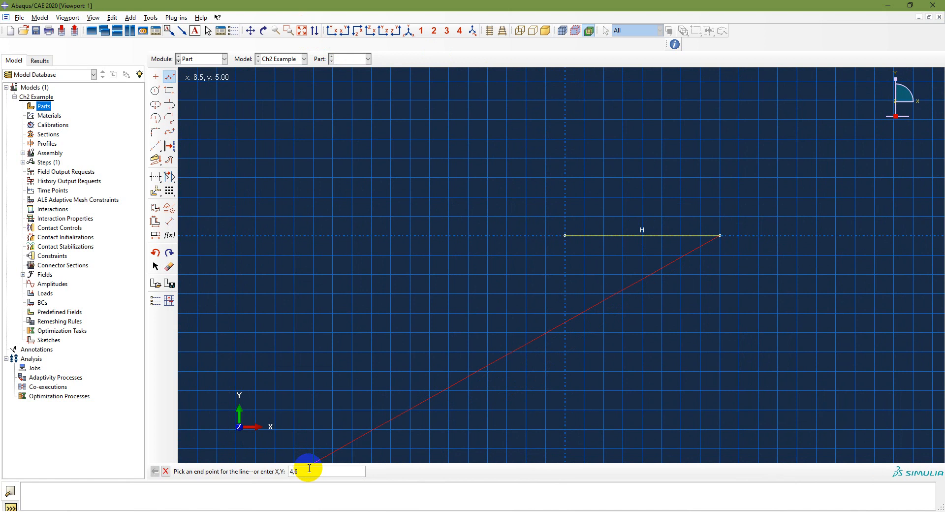
key("Return")
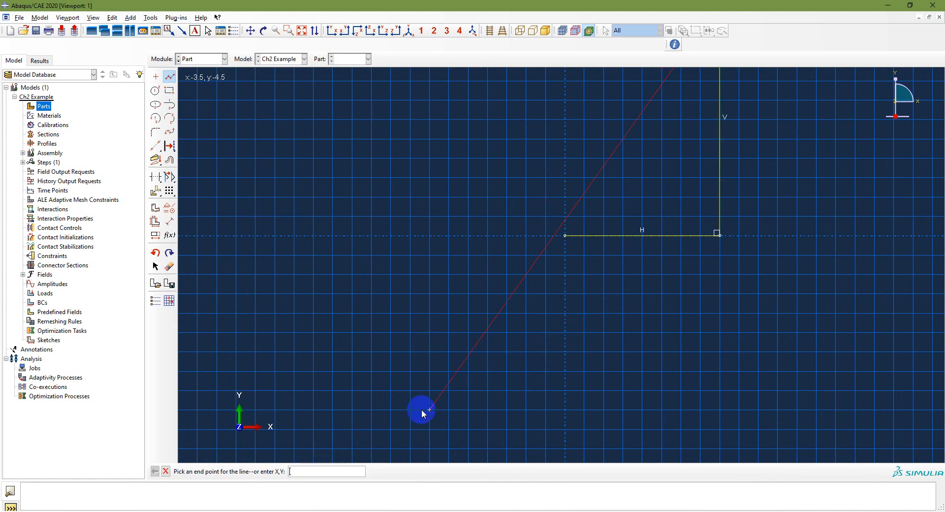
- Close the triangle with a diagonal line back to the origin
scroll(513, 324, "down", 3)
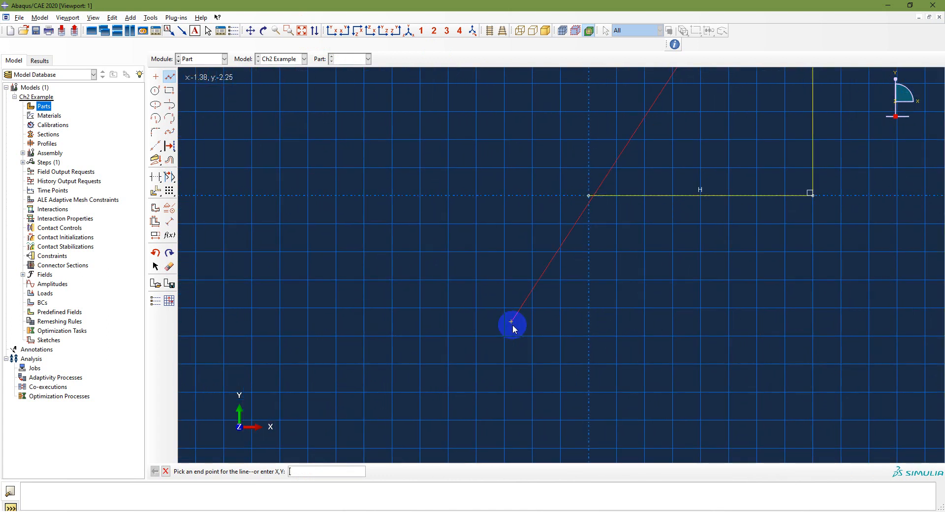
scroll(512, 324, "down", 1)
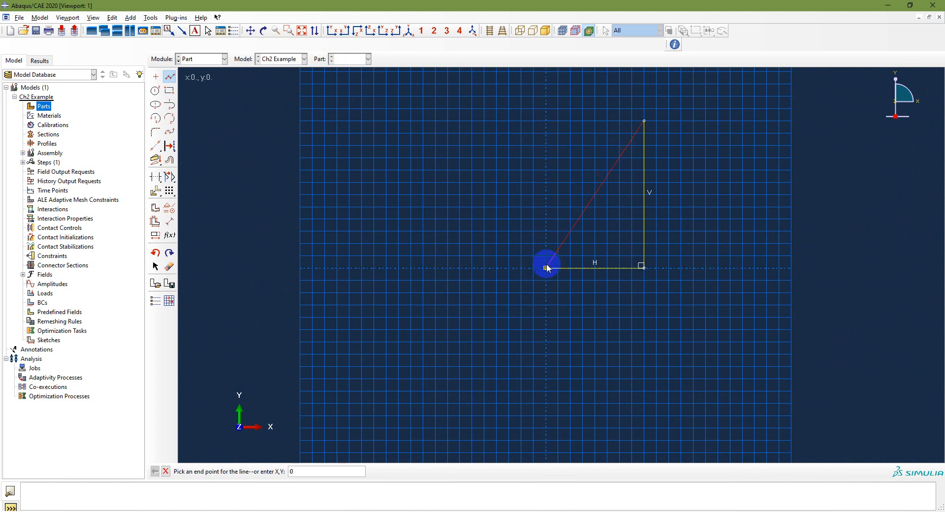
left_click(546, 267)
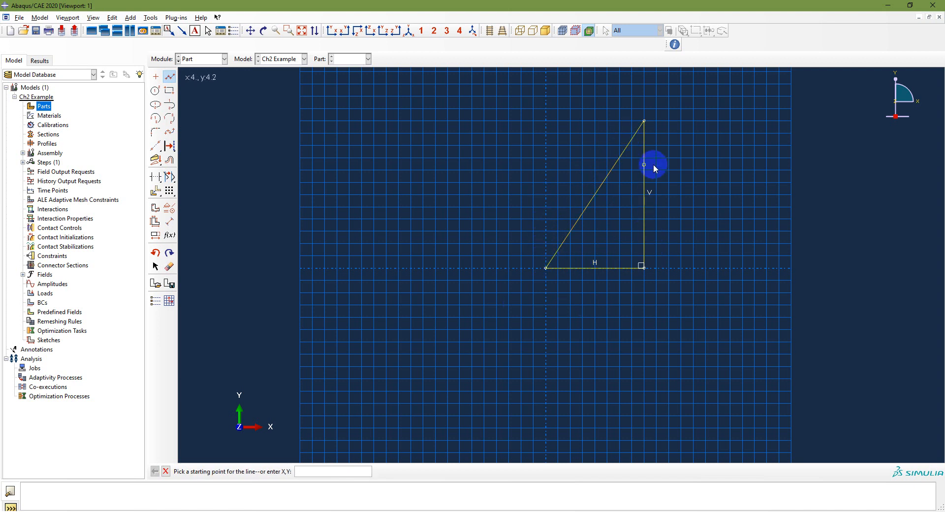
- Cancel the line procedure and finish the wire sketch
right_click(624, 202)
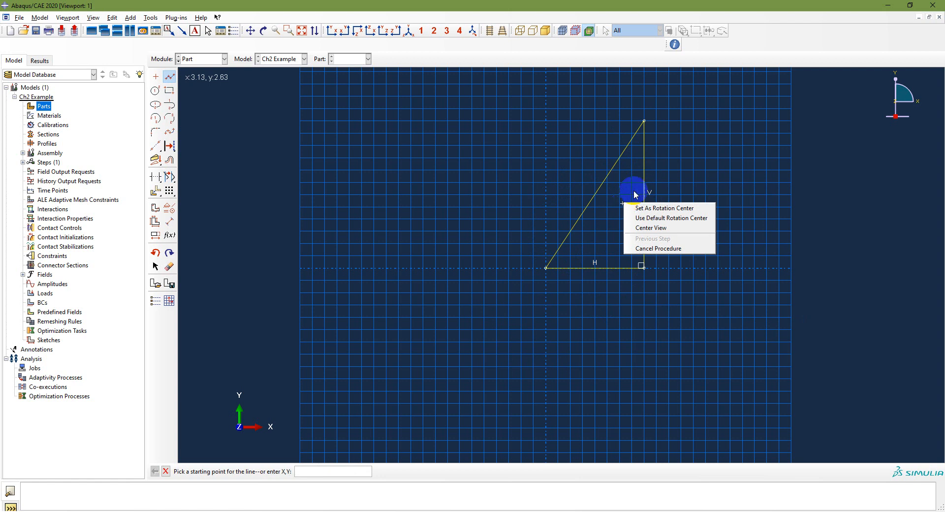
left_click(672, 170)
right_click(634, 209)
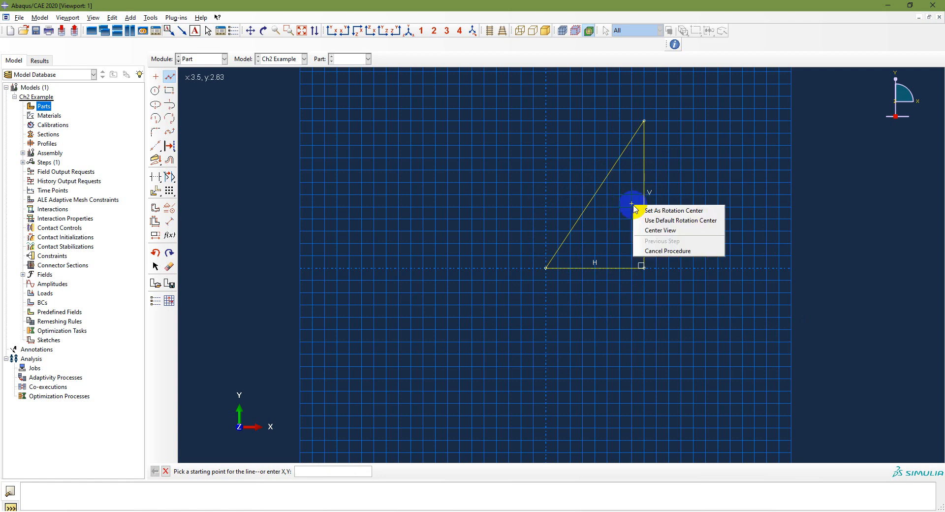
left_click(661, 250)
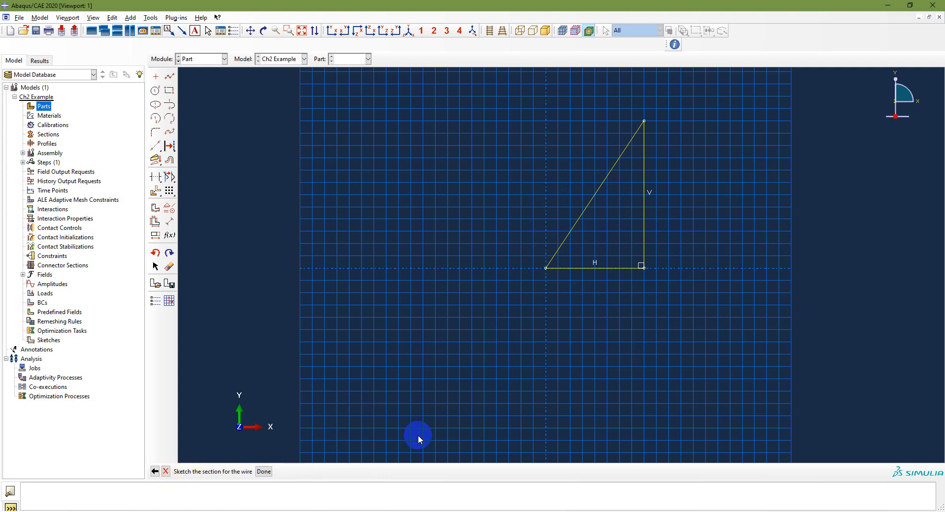
left_click(264, 471)
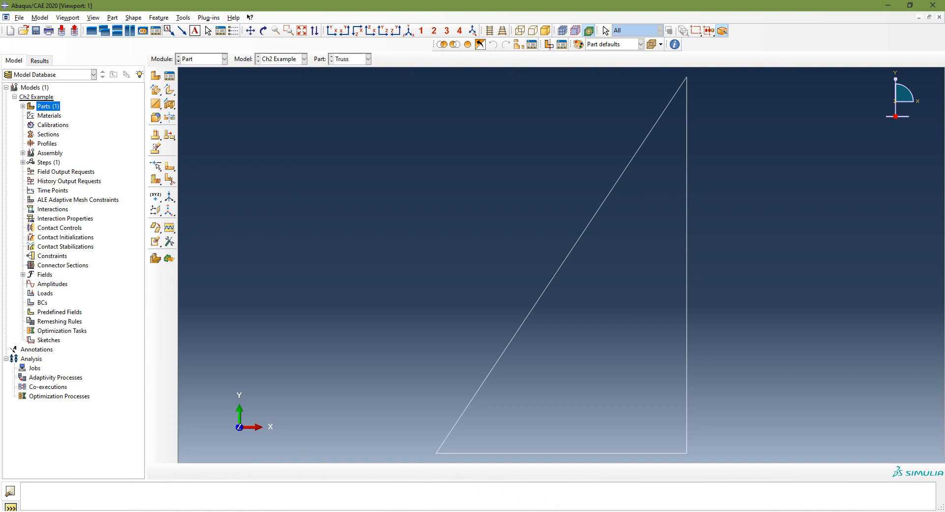
- Expand the Truss part's features in the model tree and highlight its wire feature
left_click(23, 106)
left_click(22, 106)
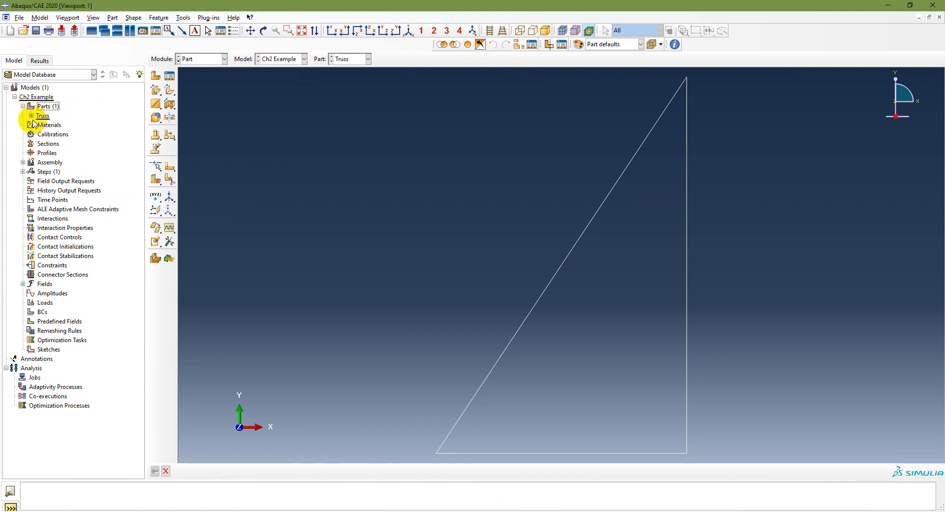
left_click(31, 116)
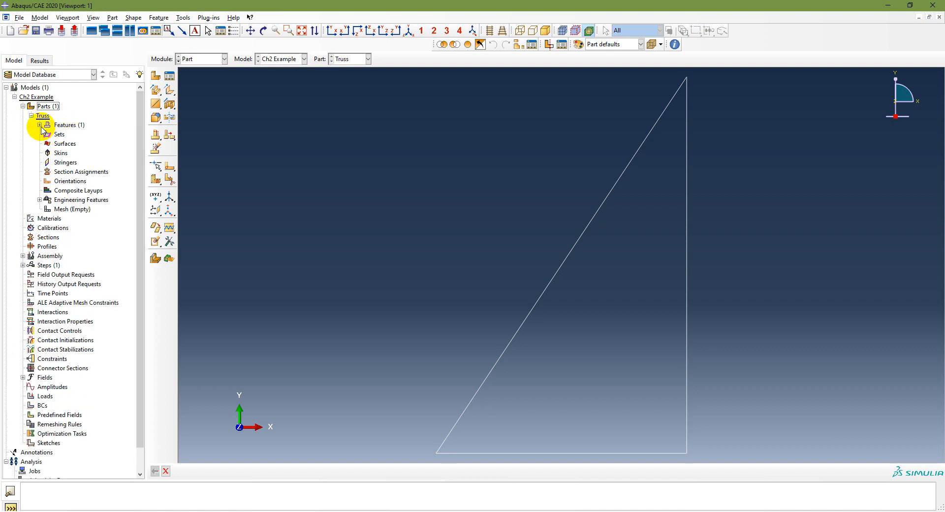
left_click(39, 125)
left_click(60, 134)
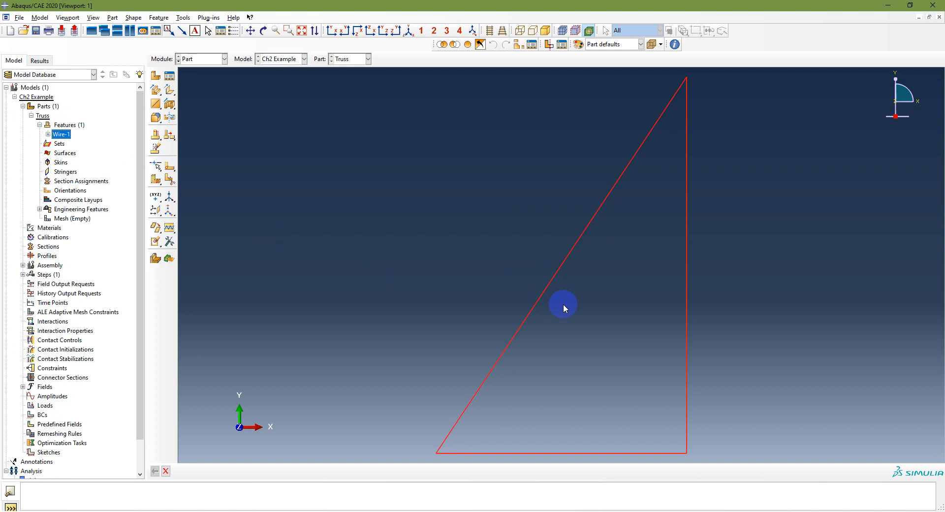
- Review the modeling procedure slide in the presentation
left_click(340, 511)
key("Left")
key("Left")
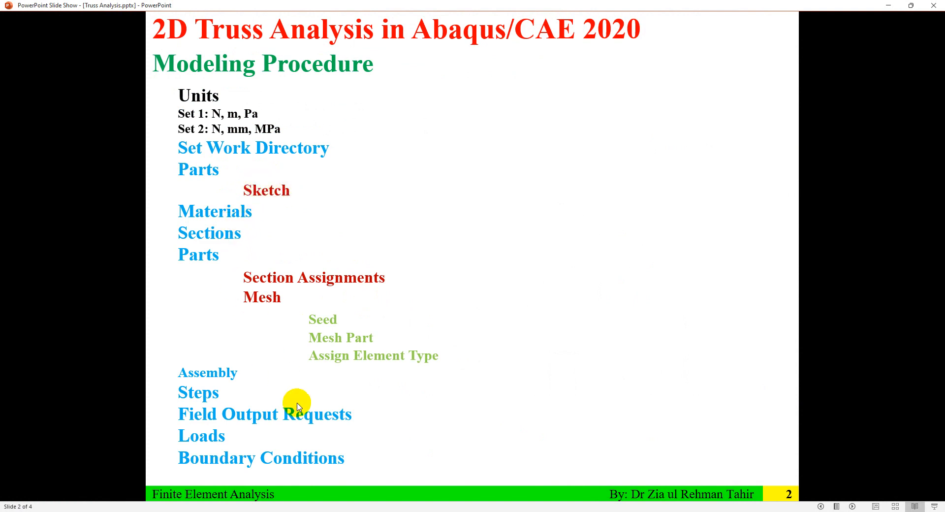
left_click(684, 511)
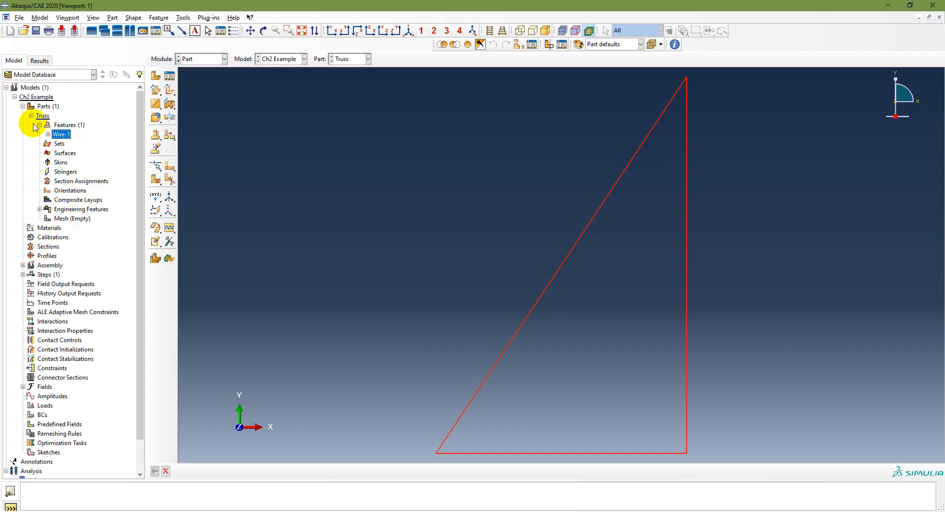
- Create a material named Steel and add a mechanical Elastic behavior to it
double_click(50, 227)
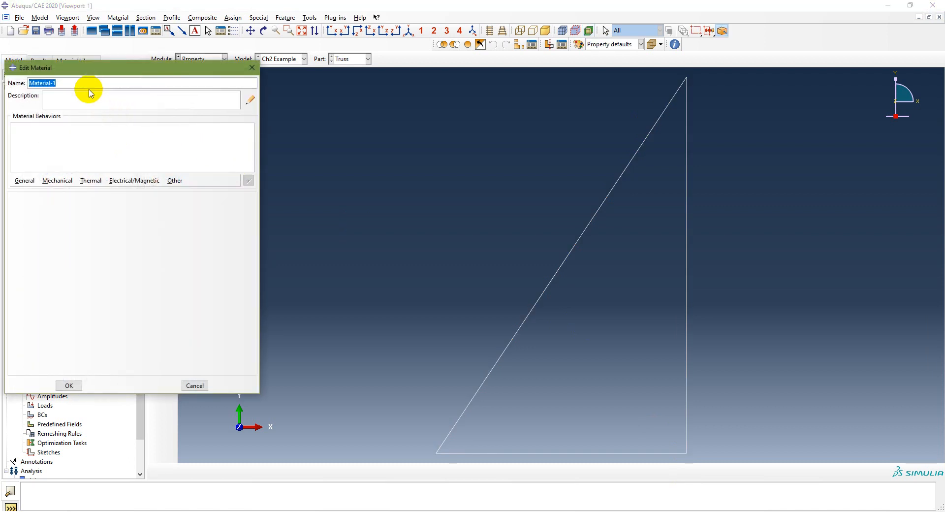
type("Steel")
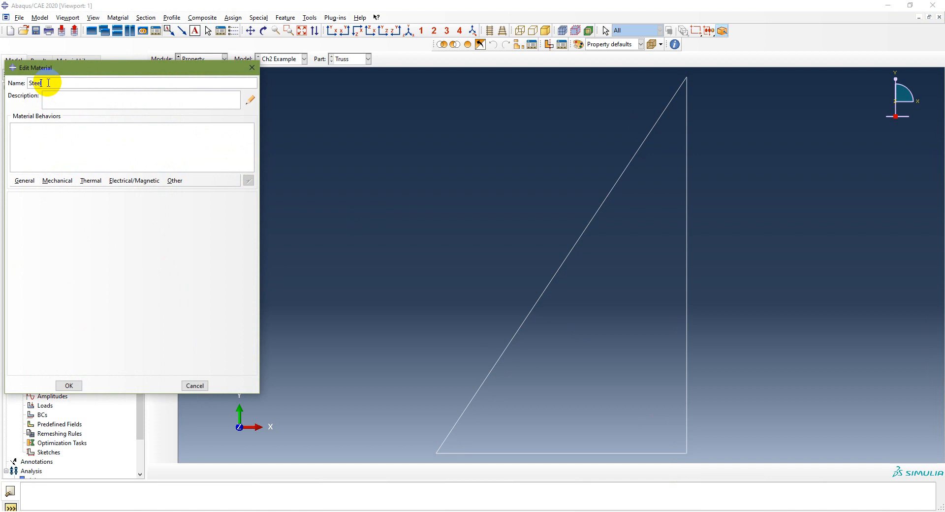
left_click(50, 181)
mouse_move(21, 181)
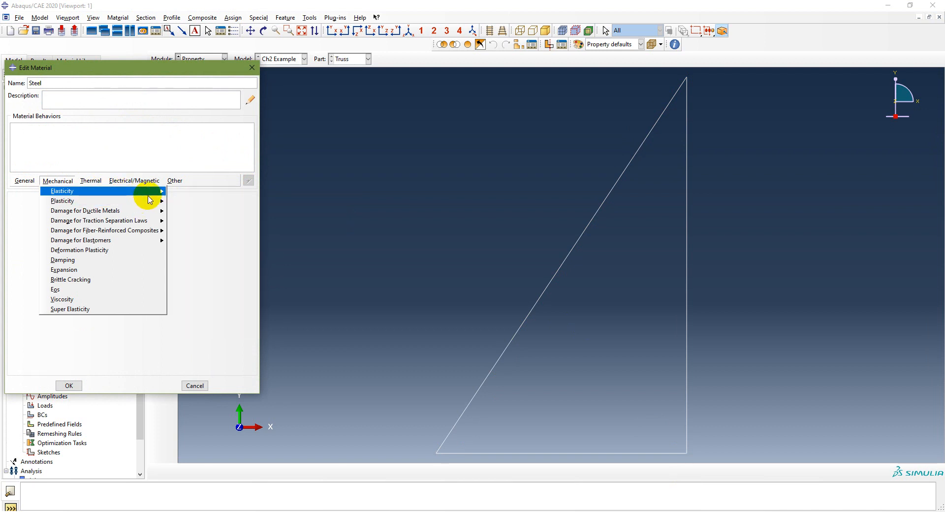
left_click(185, 193)
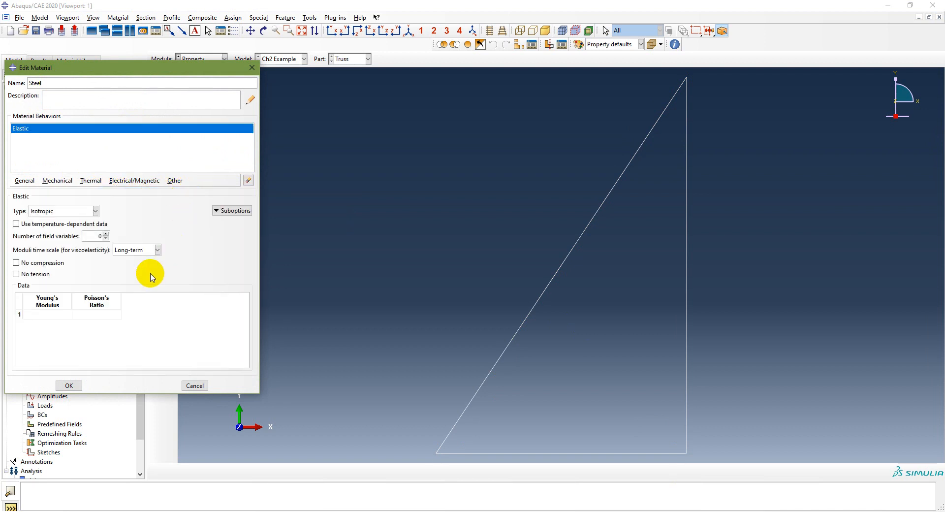
- Set Steel's Young's modulus to 200e9 and Poisson's ratio to 0.3
left_click(48, 313)
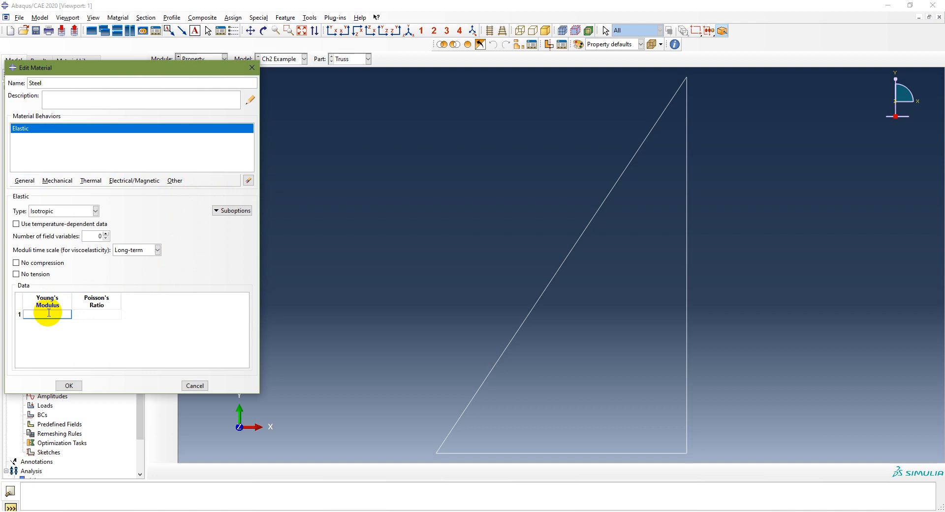
type("200e9")
key("Tab")
type("0.3")
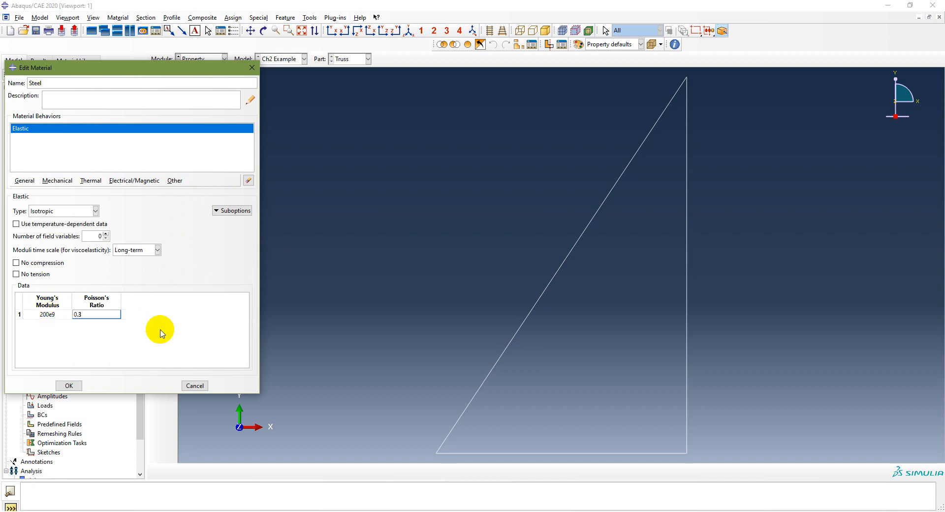
left_click(70, 385)
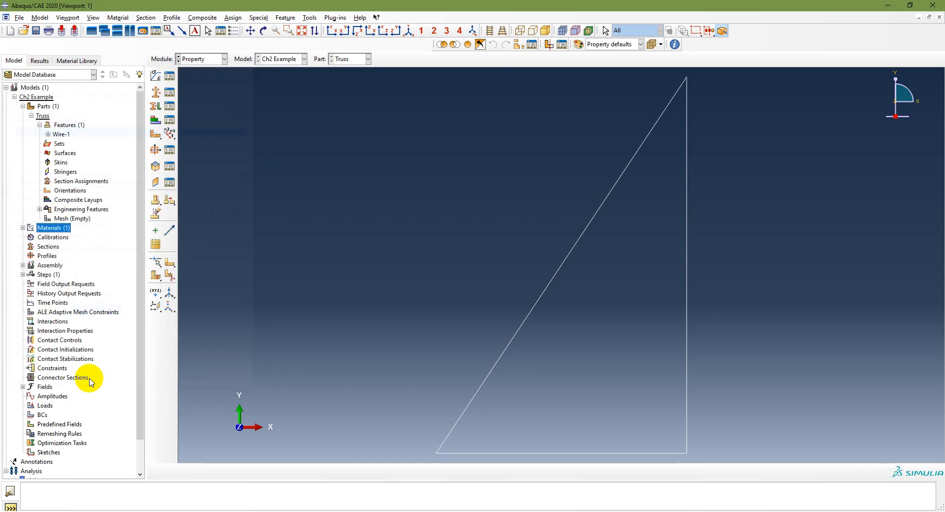
- Create a new section named Section-1 of the Beam category and Truss type
left_click(23, 227)
left_click(43, 237)
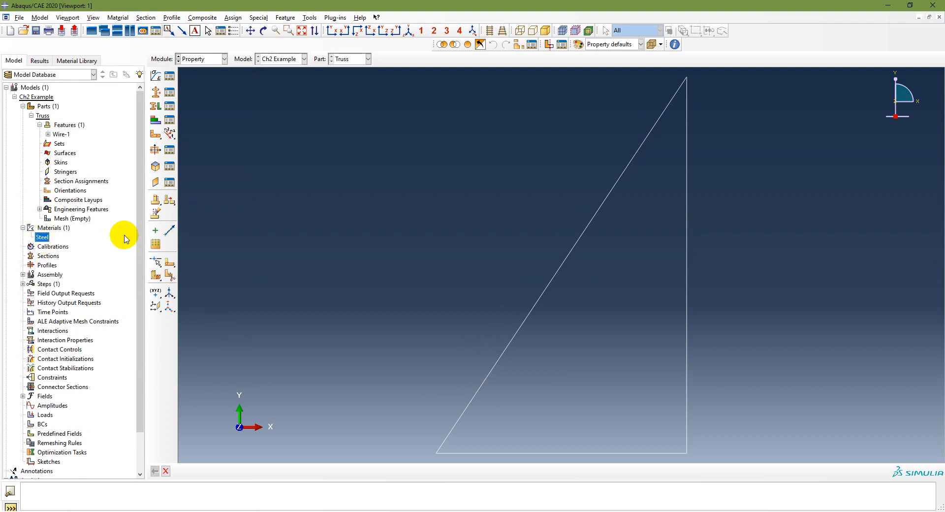
left_click(44, 257)
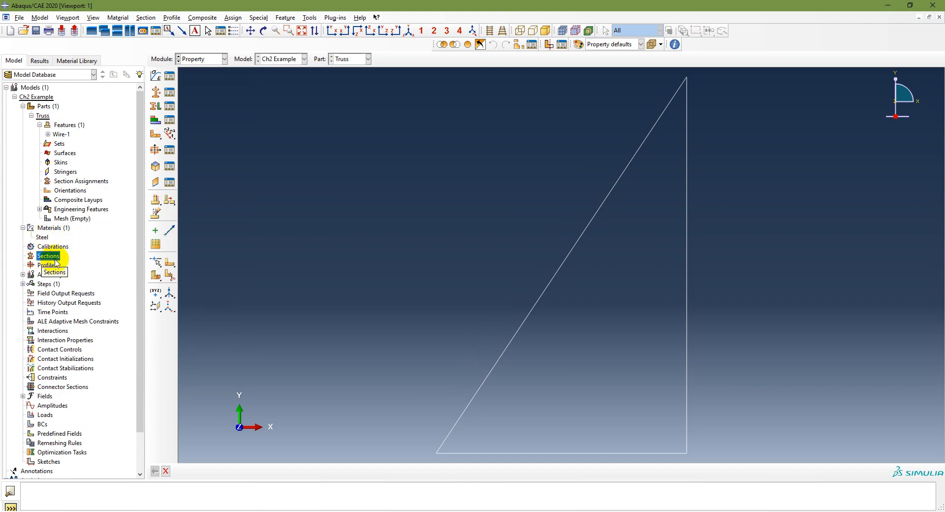
double_click(44, 256)
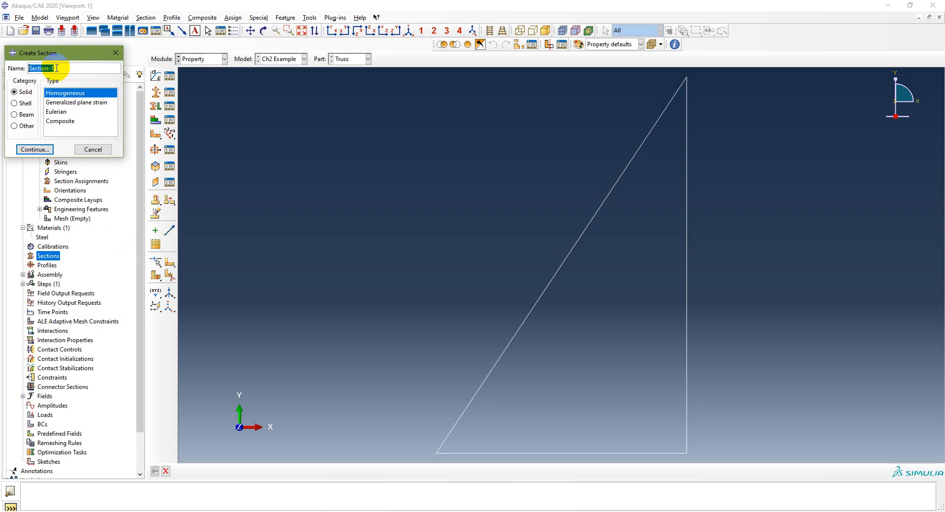
left_click(14, 115)
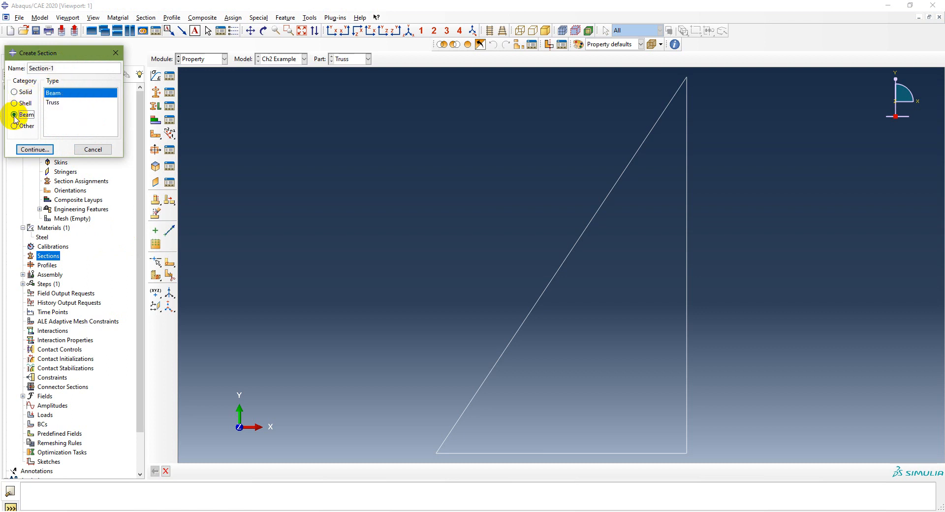
left_click(52, 103)
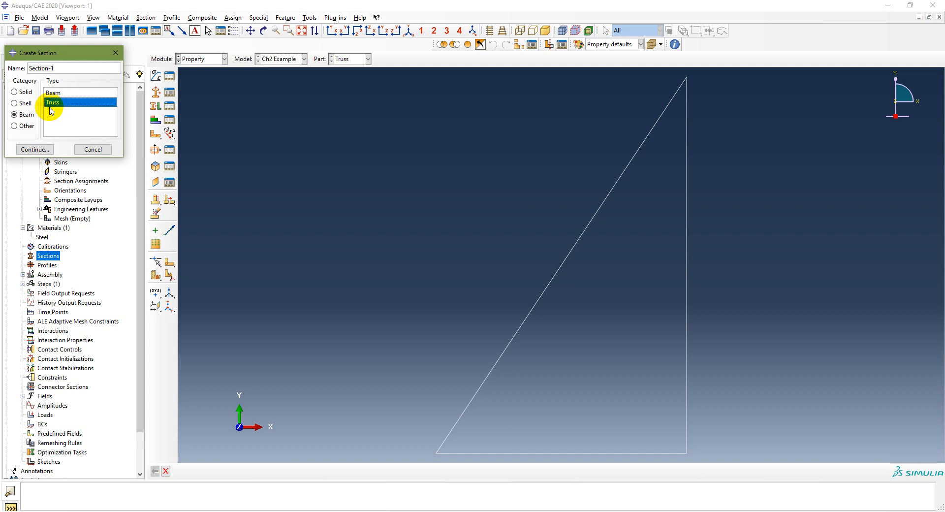
left_click(35, 149)
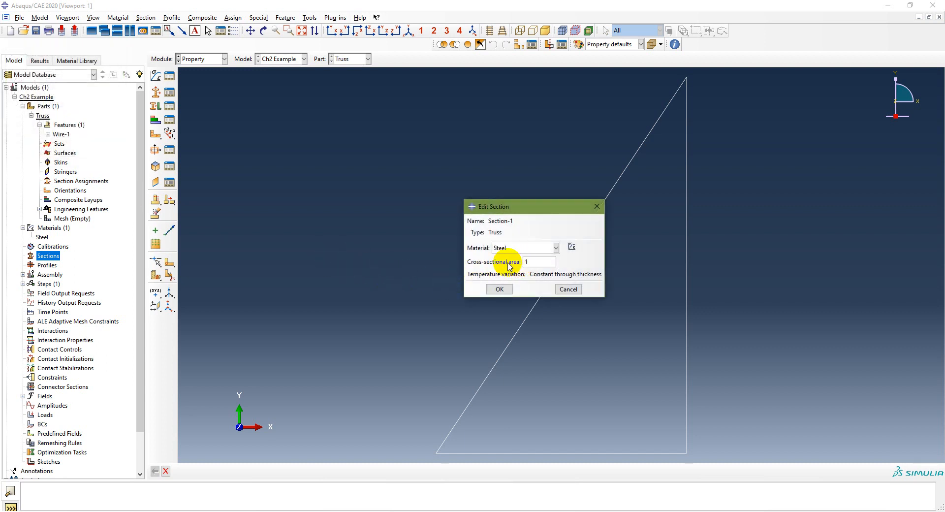
- Set Section-1's cross-sectional area to 1963.5e-6, checking the value on the example slide
double_click(538, 264)
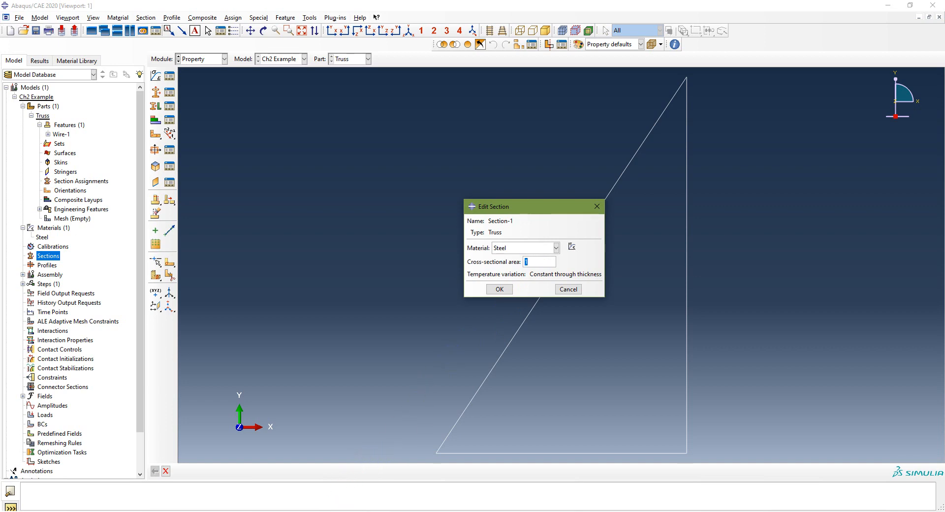
left_click(343, 511)
left_click(441, 386)
left_click(441, 385)
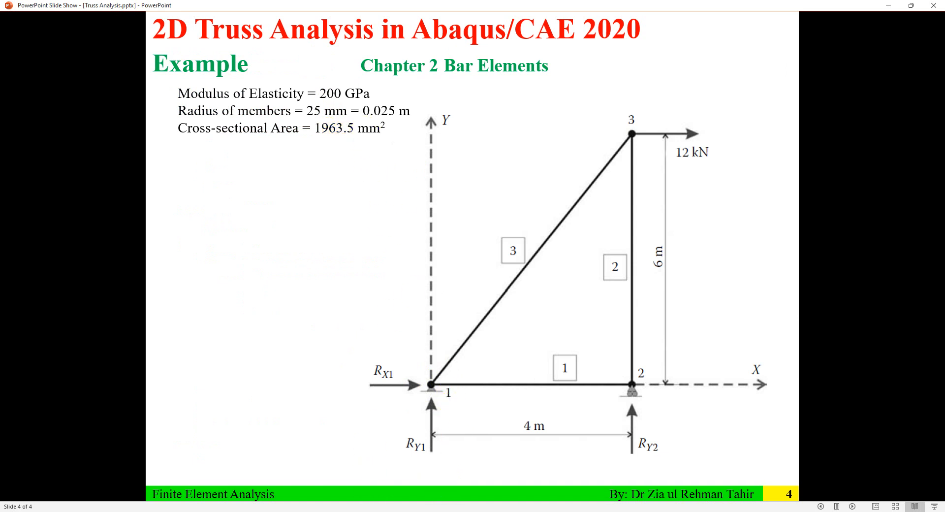
key("alt+Tab")
type("19")
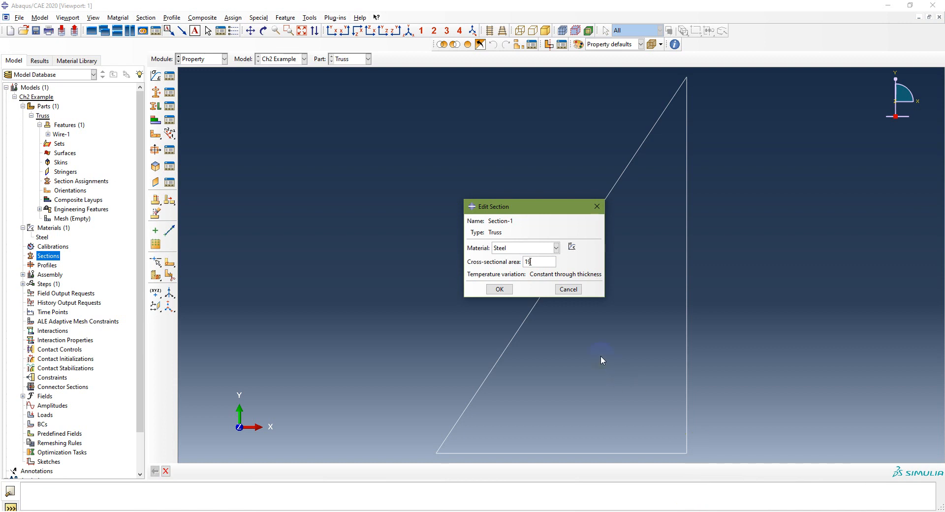
type("63.5e-6")
left_click(496, 290)
- Reopen Section-1 to check its cross-sectional area
left_click(23, 256)
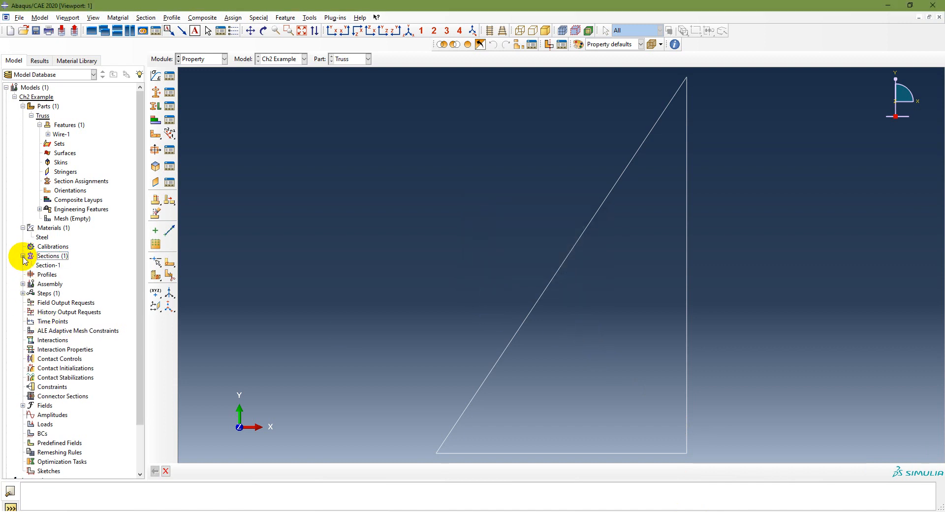
left_click(51, 265)
double_click(51, 266)
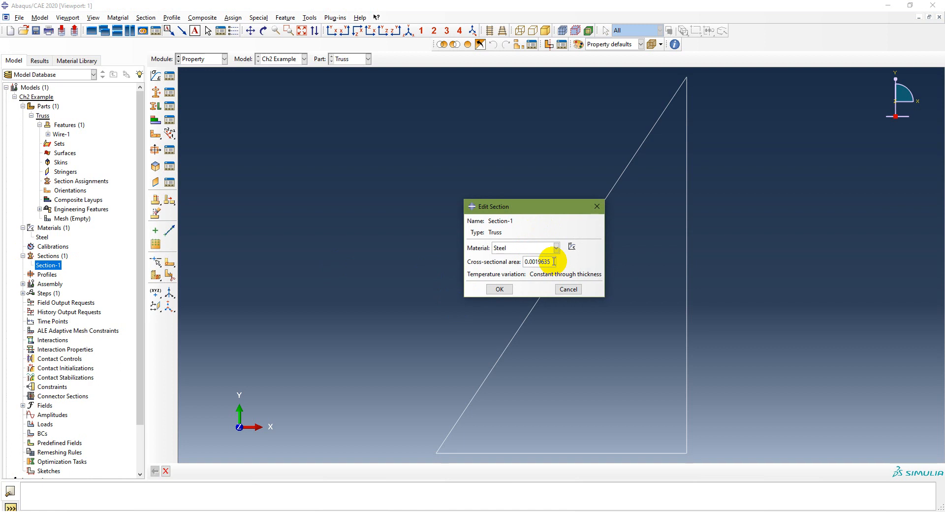
left_click(505, 290)
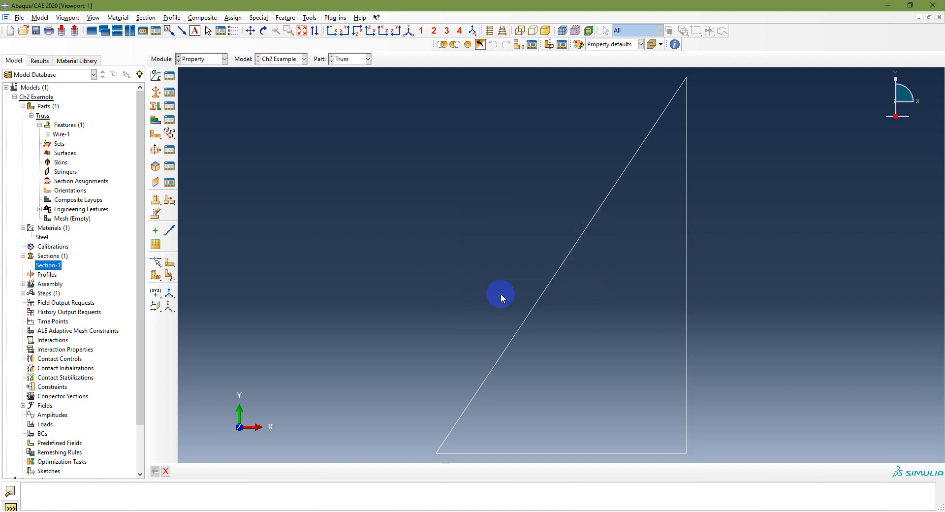
- Review the modeling procedure slide in the presentation
key("alt+Tab")
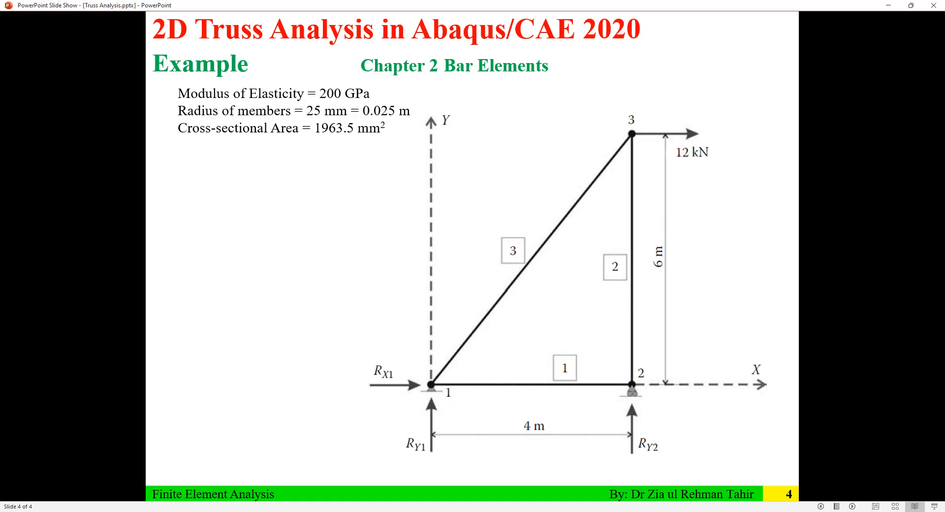
scroll(311, 262, "up", 1)
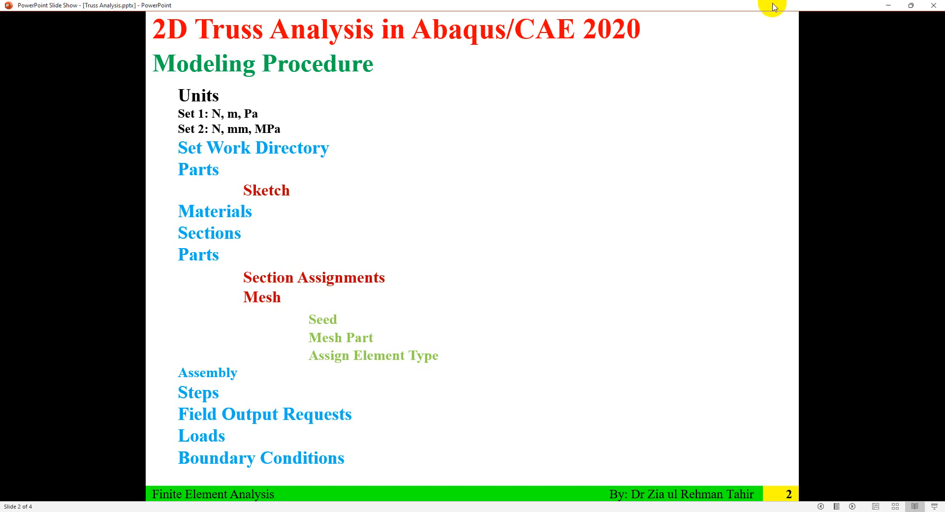
left_click(888, 5)
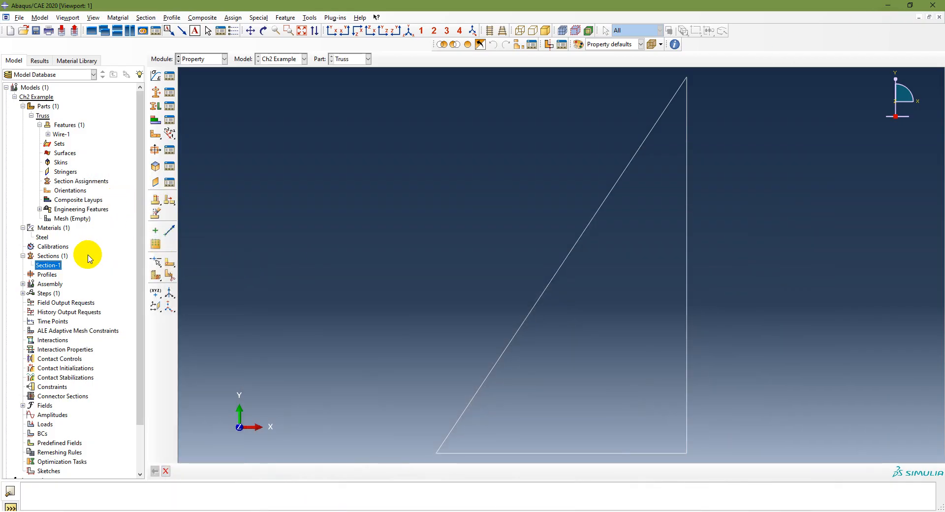
left_click(49, 275)
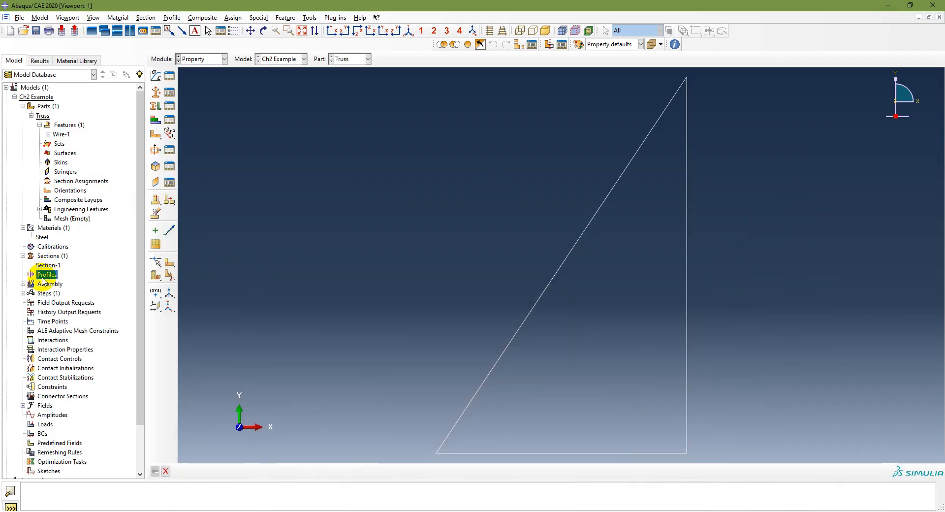
double_click(46, 277)
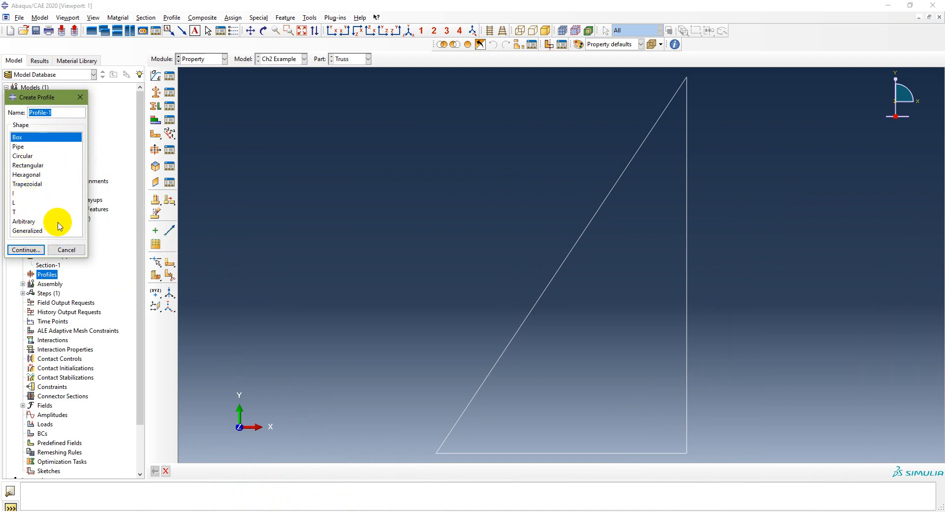
left_click(66, 249)
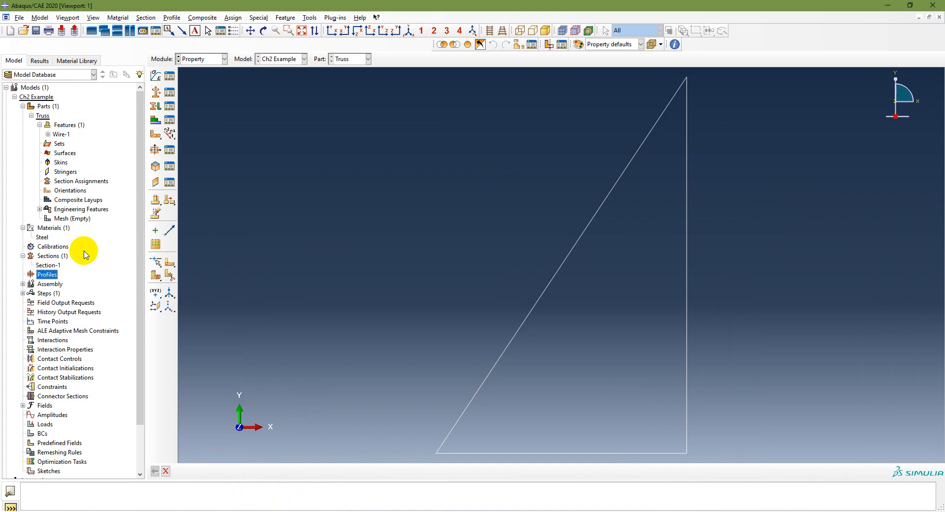
- Assign Section-1 to all three truss members without creating a set
left_click(47, 106)
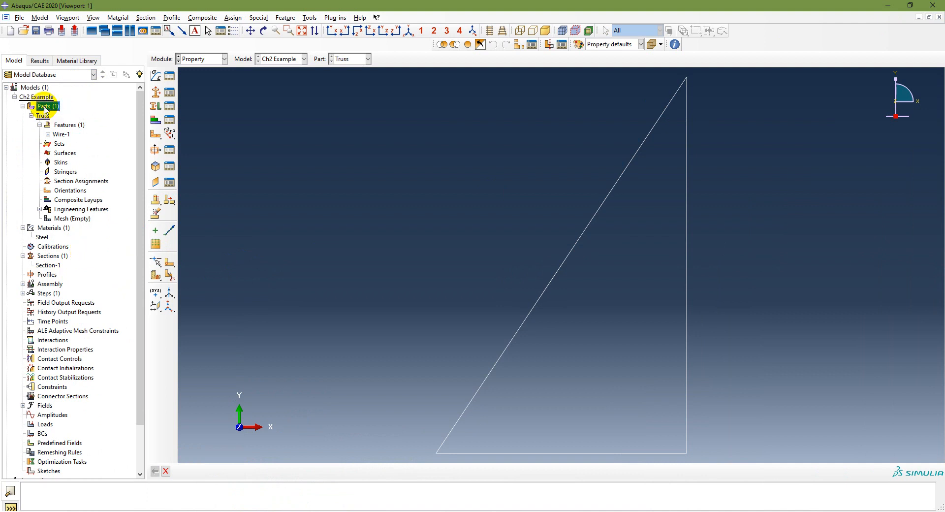
left_click(72, 182)
double_click(69, 182)
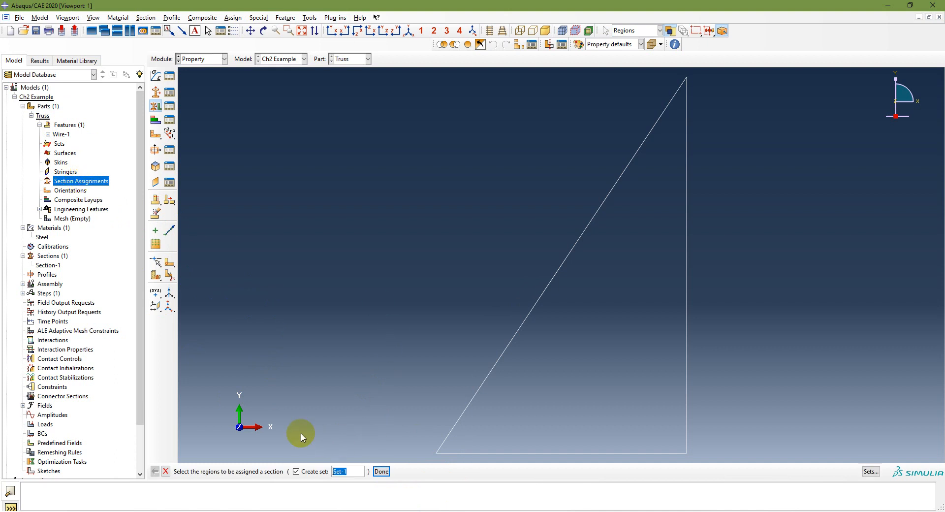
left_click(295, 471)
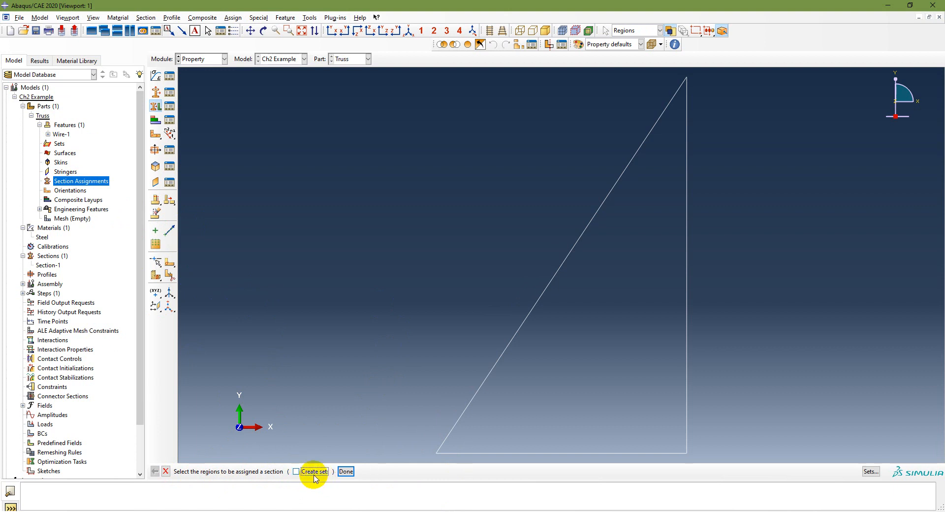
left_click_drag(423, 74, 713, 465)
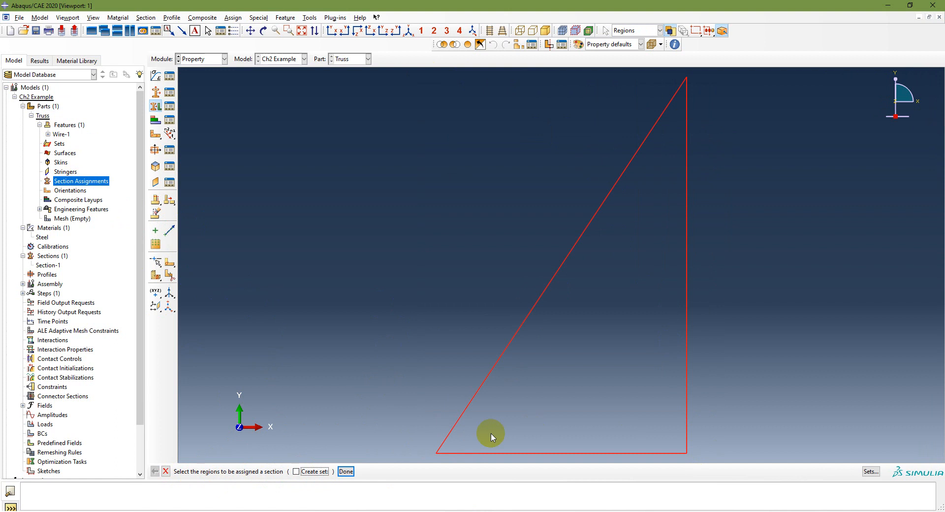
left_click(346, 471)
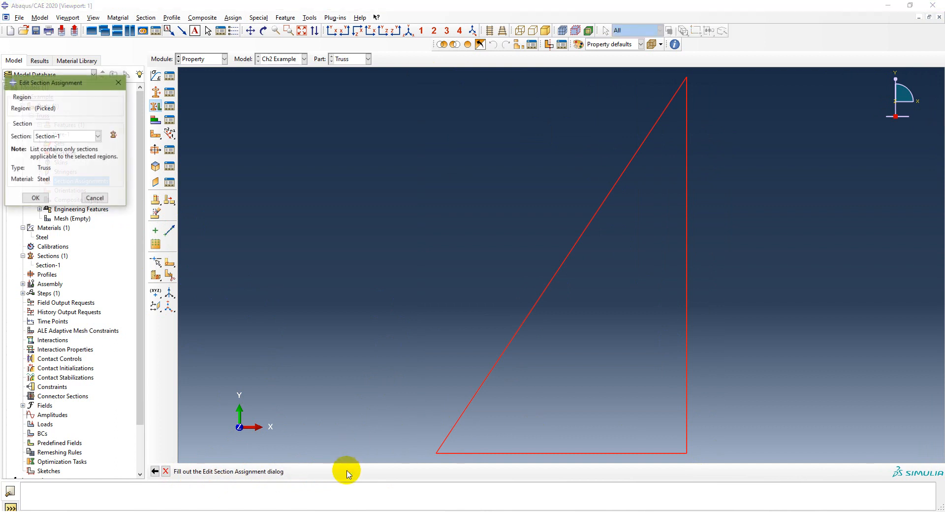
left_click(85, 135)
left_click(84, 135)
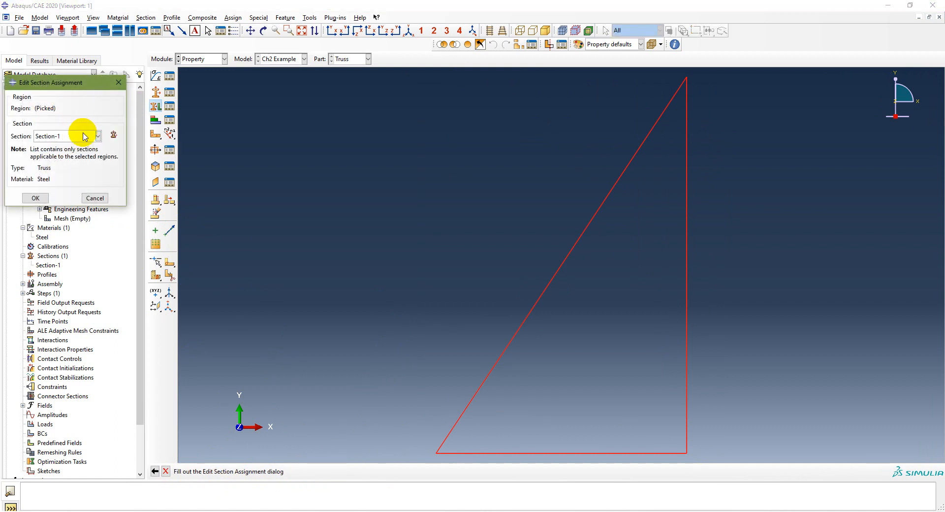
left_click(85, 136)
left_click(84, 135)
left_click(35, 198)
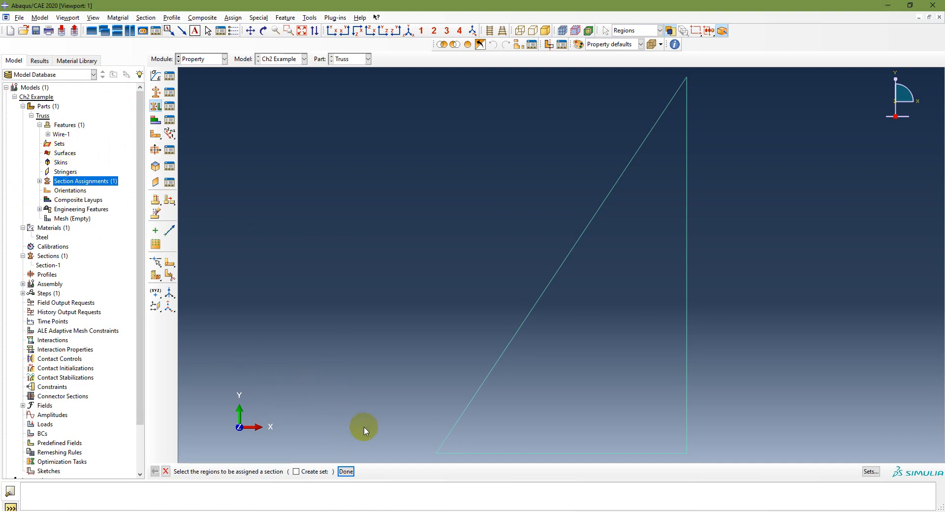
left_click(339, 474)
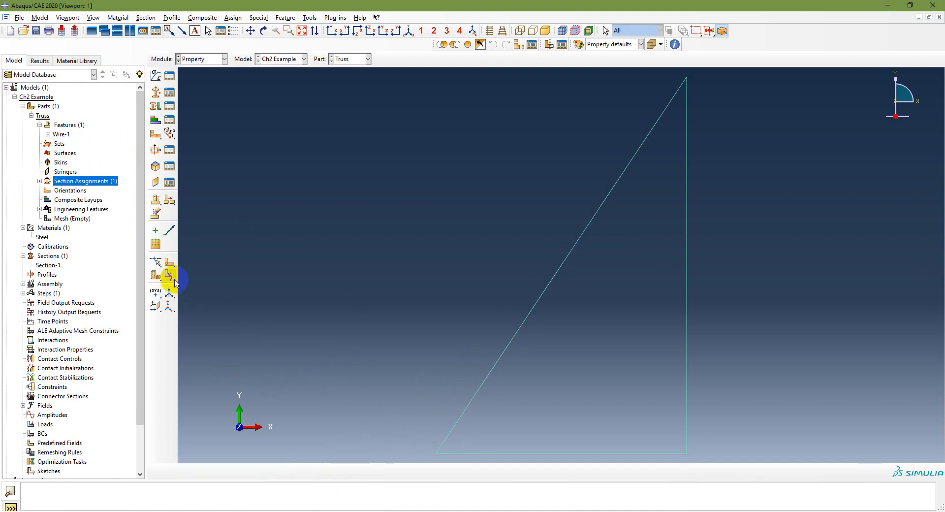
- Inspect the Truss part's section assignment and review the procedure slide again
left_click(39, 181)
left_click(74, 191)
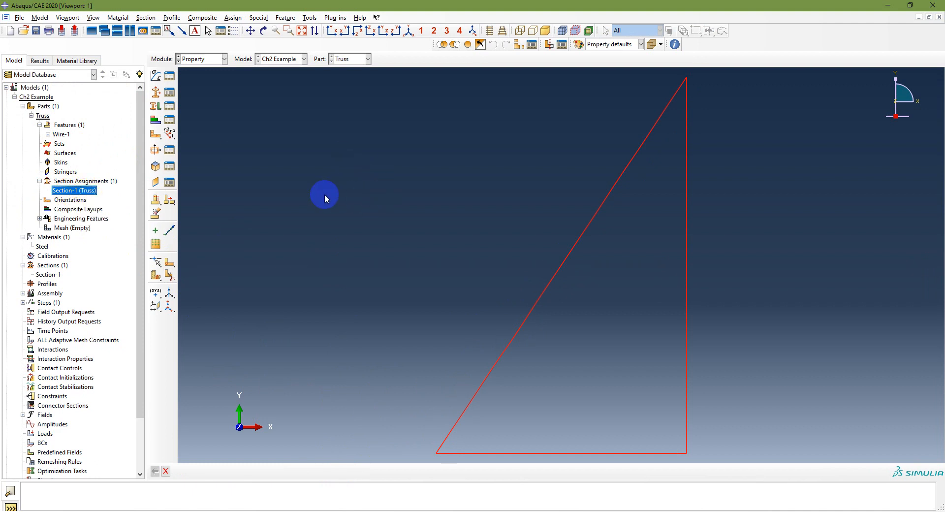
left_click(66, 229)
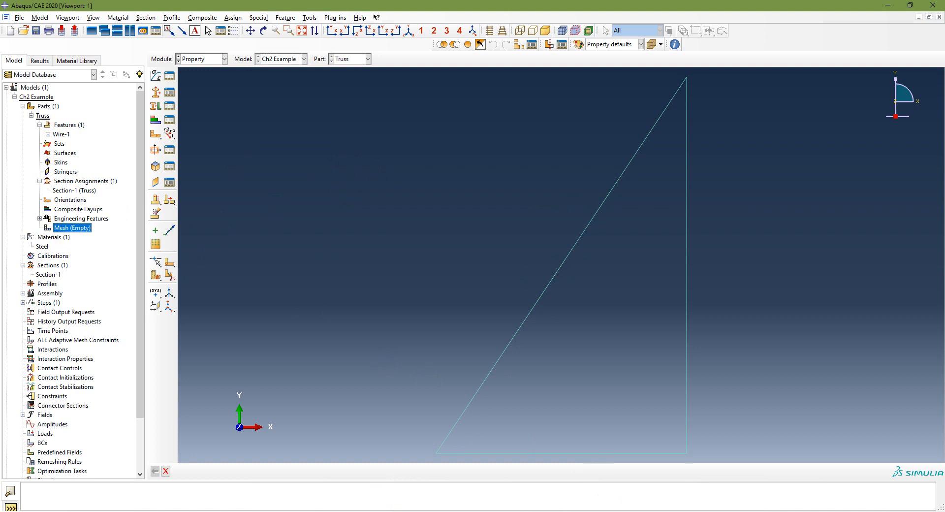
left_click(345, 511)
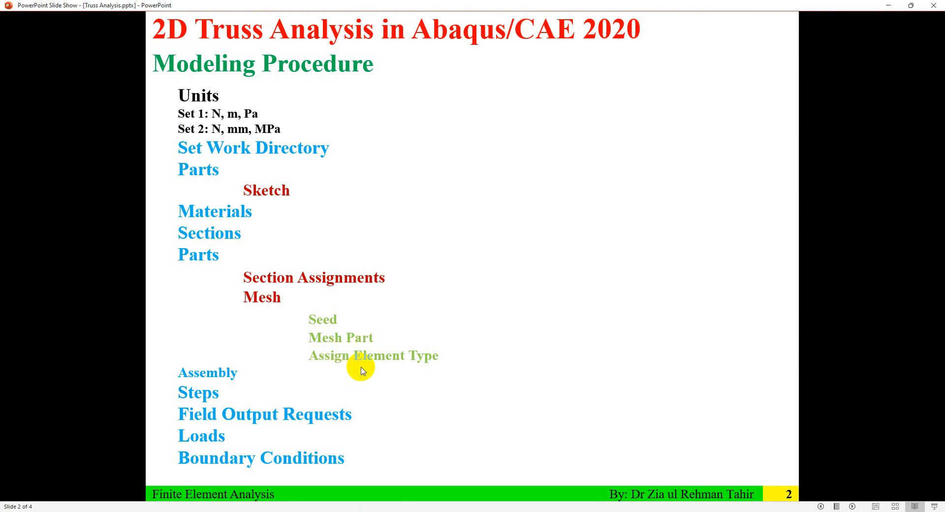
left_click(345, 509)
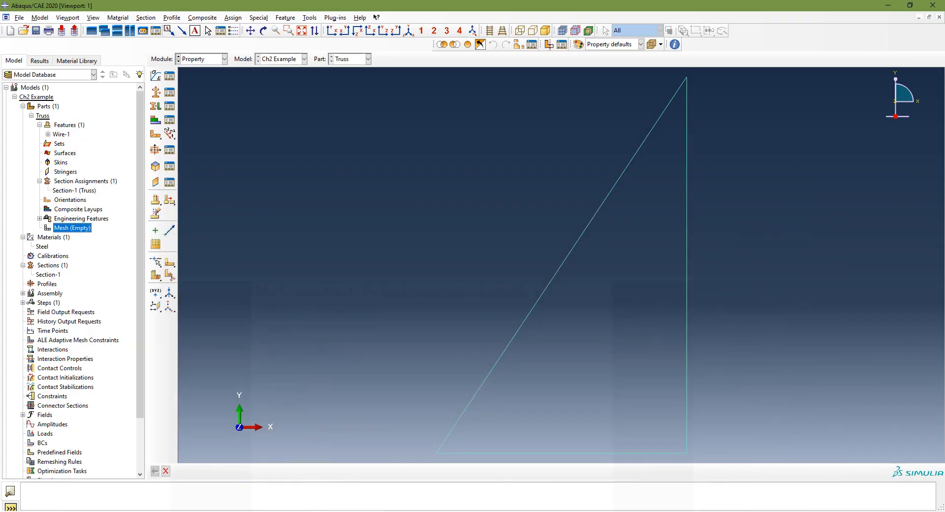
- Open the Truss part's mesh and try to delete its part seeds
double_click(69, 230)
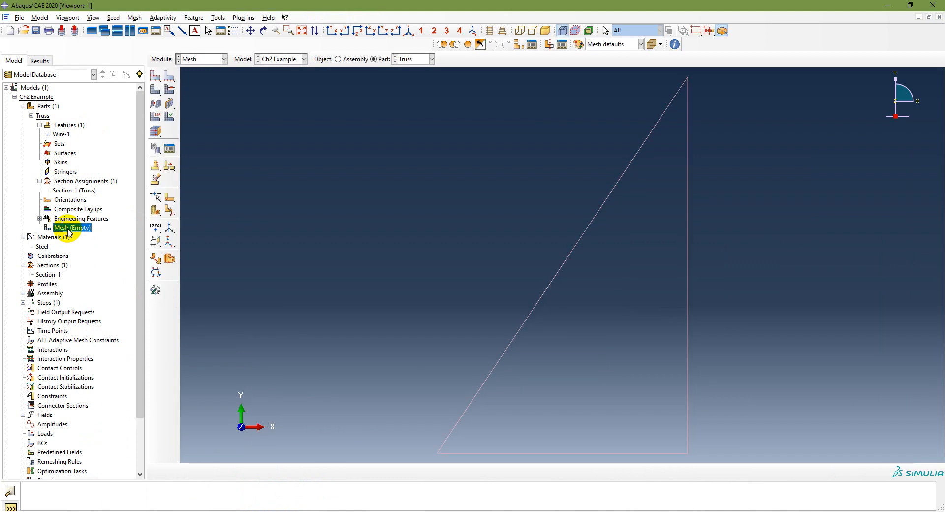
left_click(157, 80)
left_click_drag(157, 80, 185, 83)
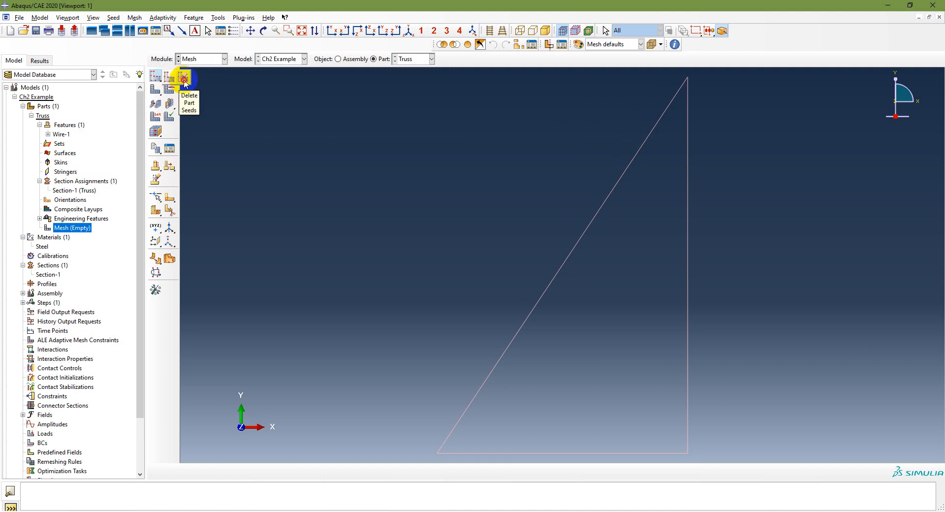
left_click_drag(185, 84, 185, 84)
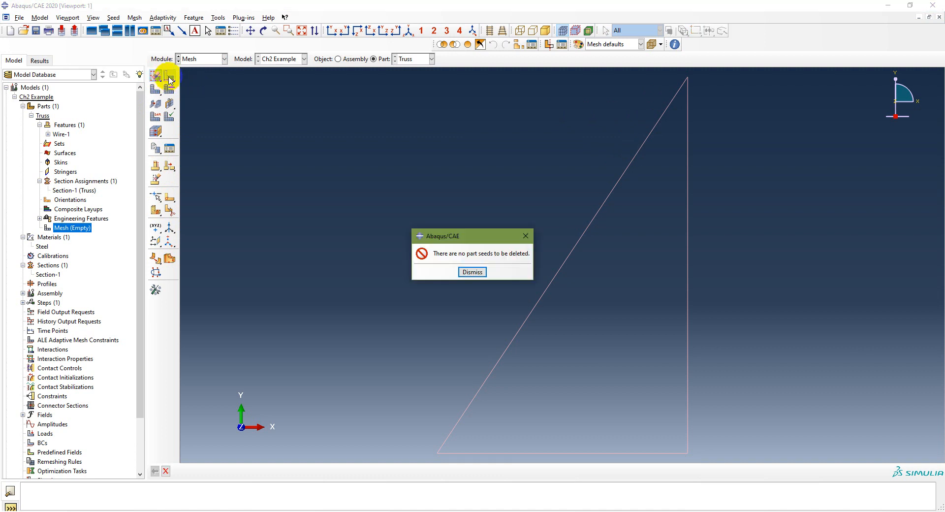
left_click(472, 271)
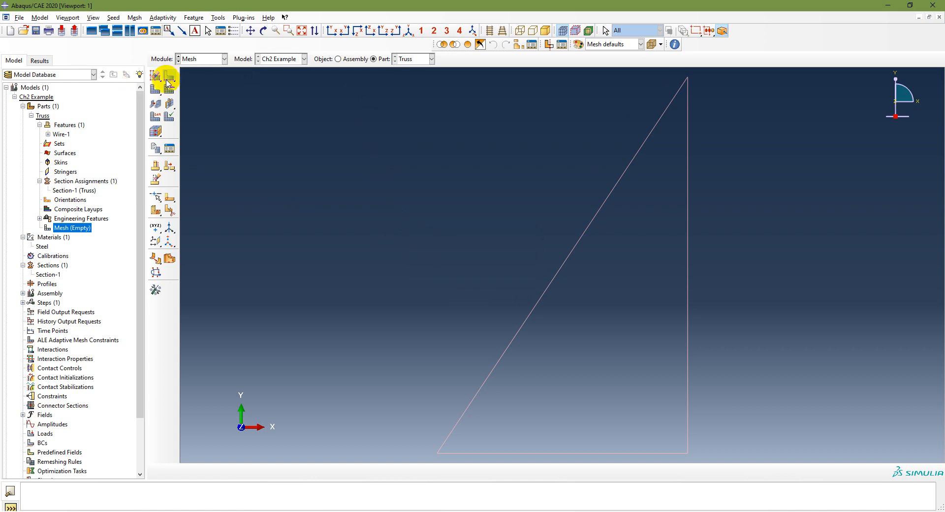
- Seed all three truss edges by number with 1 element per edge, checking the textbook truss figure
left_click_drag(167, 80, 181, 82)
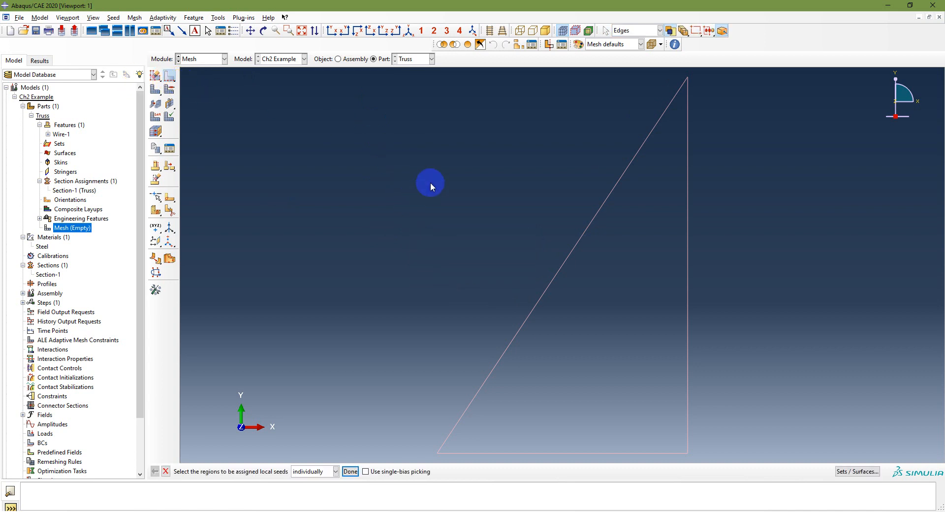
left_click_drag(419, 89, 713, 455)
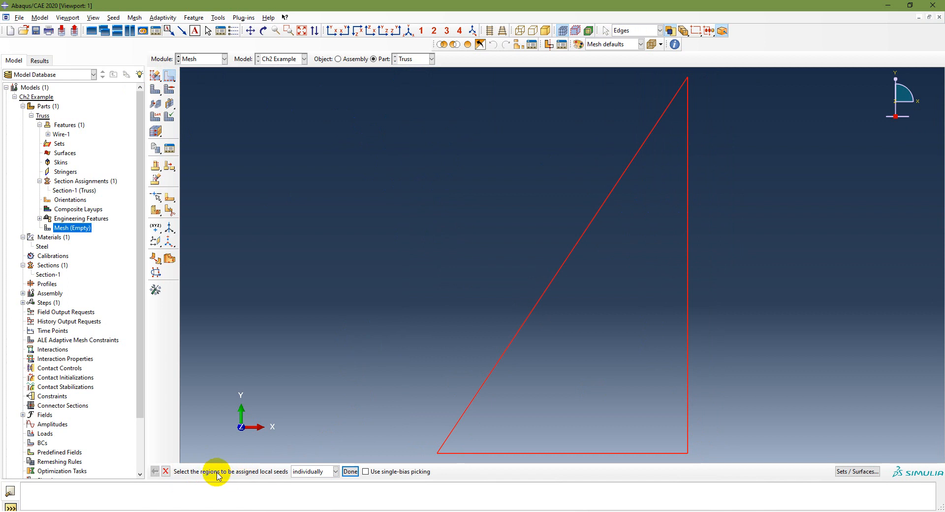
left_click(351, 471)
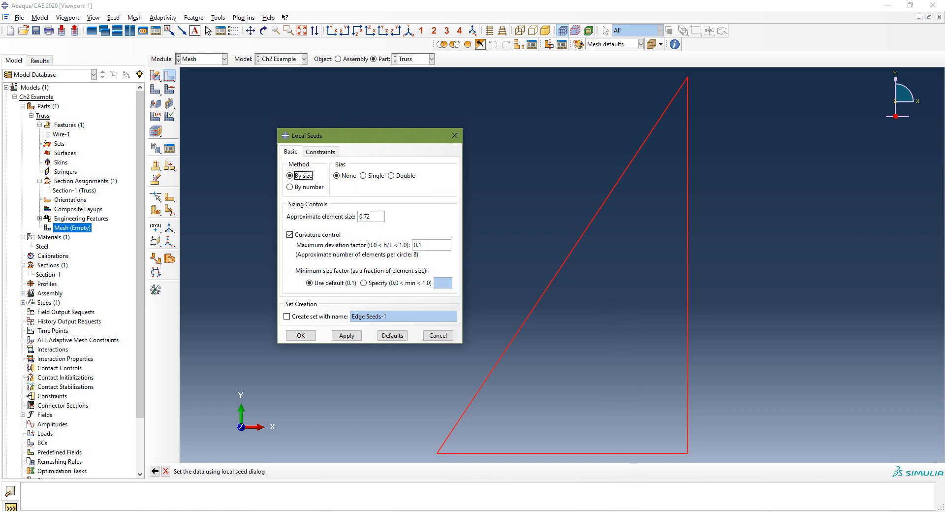
key("alt+Tab")
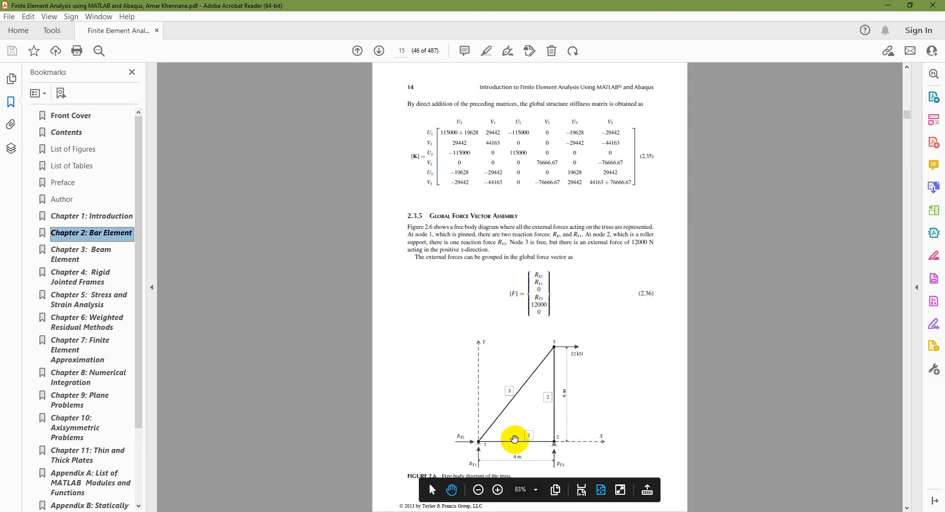
left_click(888, 4)
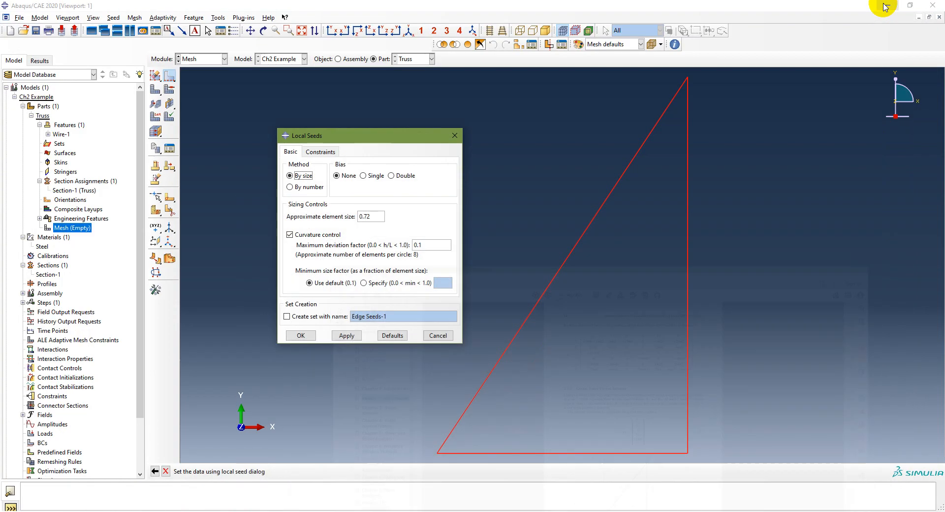
left_click(290, 186)
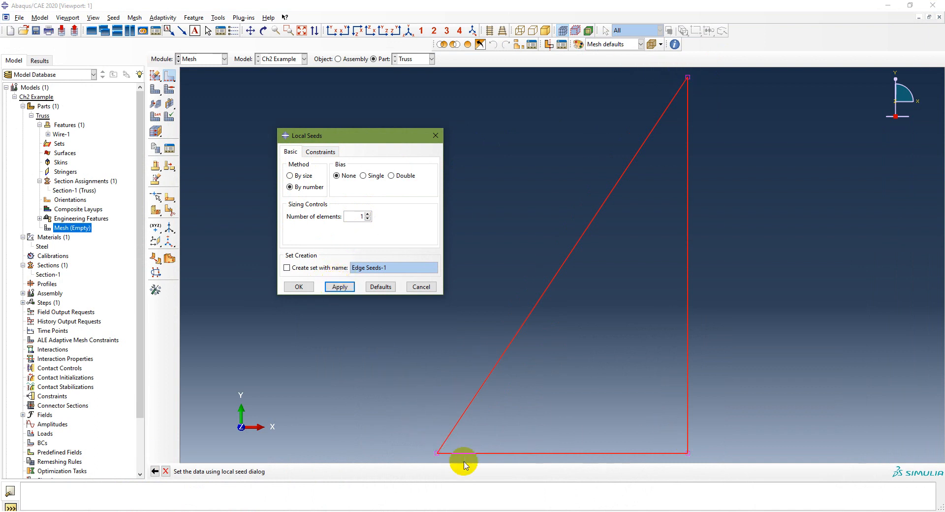
left_click(345, 286)
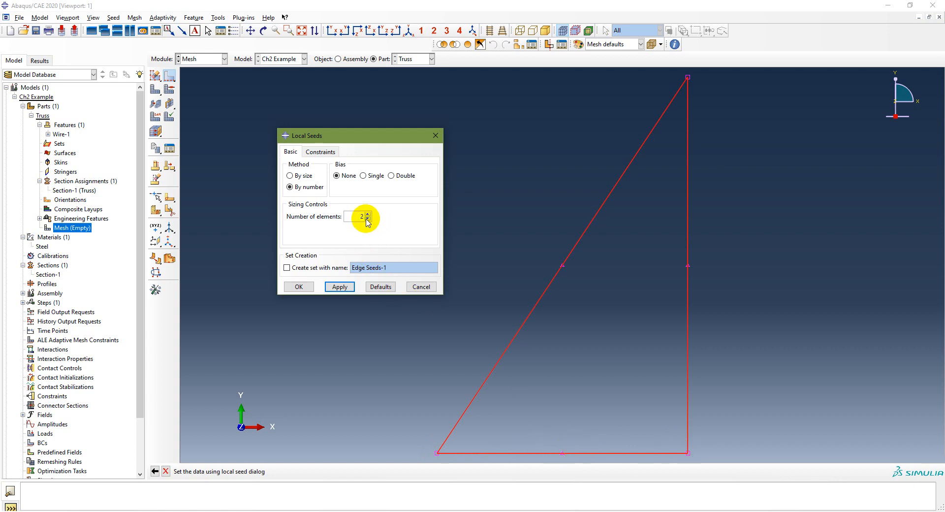
left_click(340, 286)
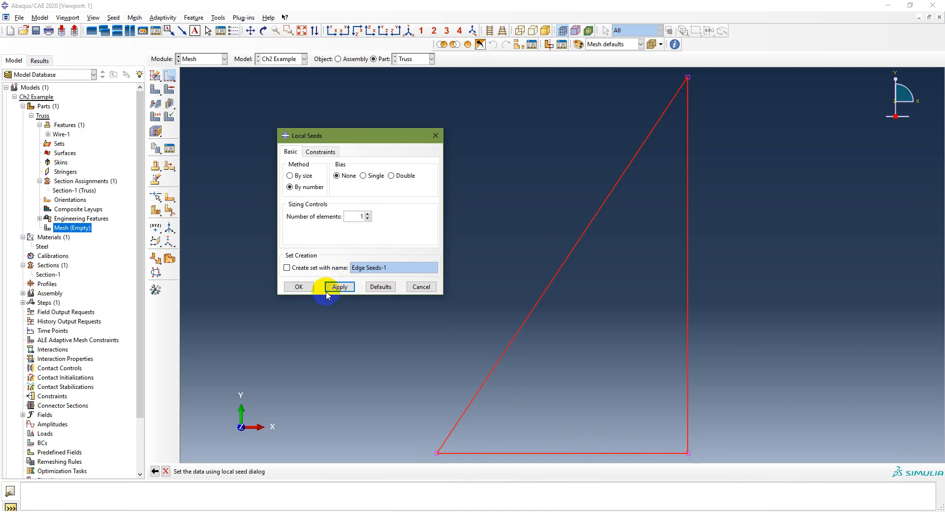
left_click(296, 286)
left_click(392, 241)
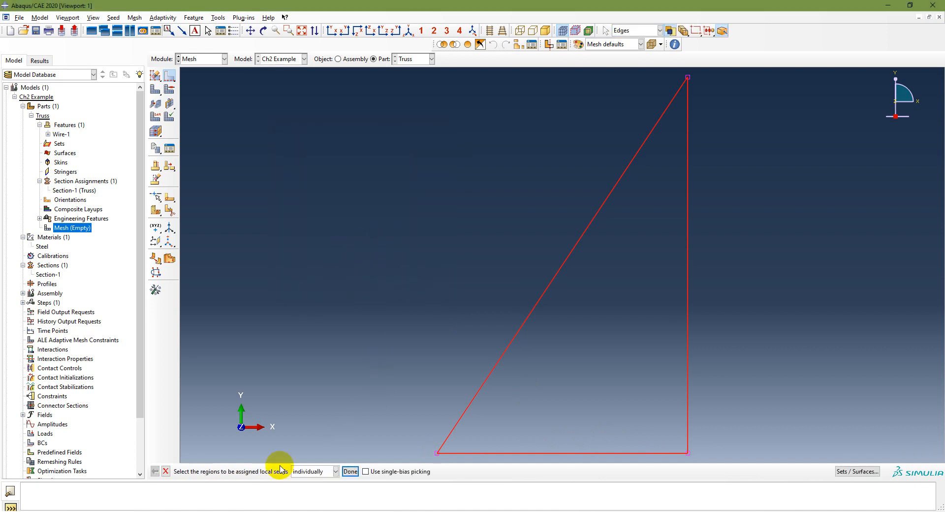
left_click(350, 471)
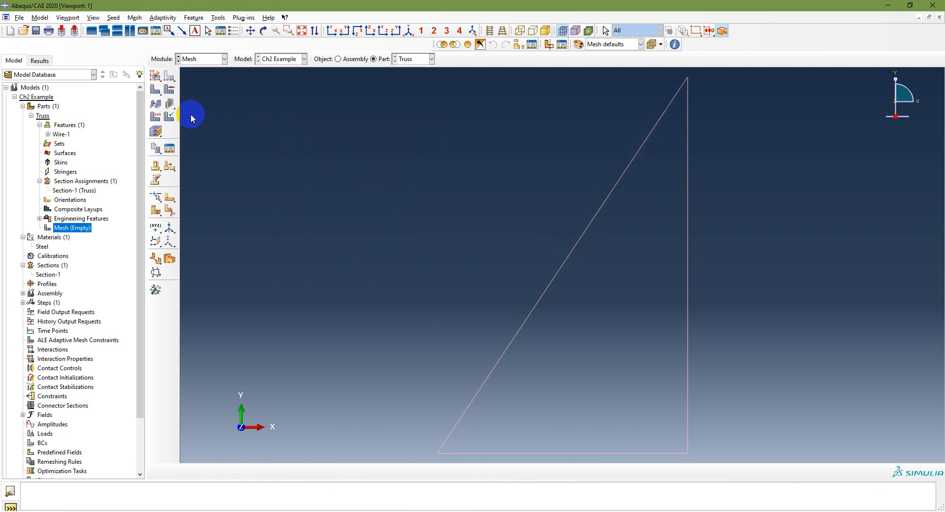
- Assign the Truss element family (T2D2, 2-node linear 2-D truss) to all three members
left_click(155, 117)
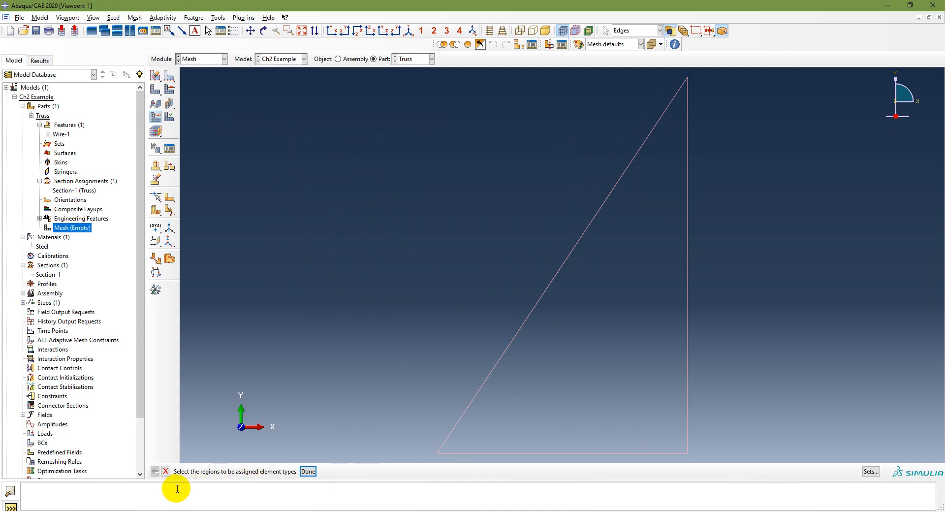
left_click_drag(432, 77, 750, 508)
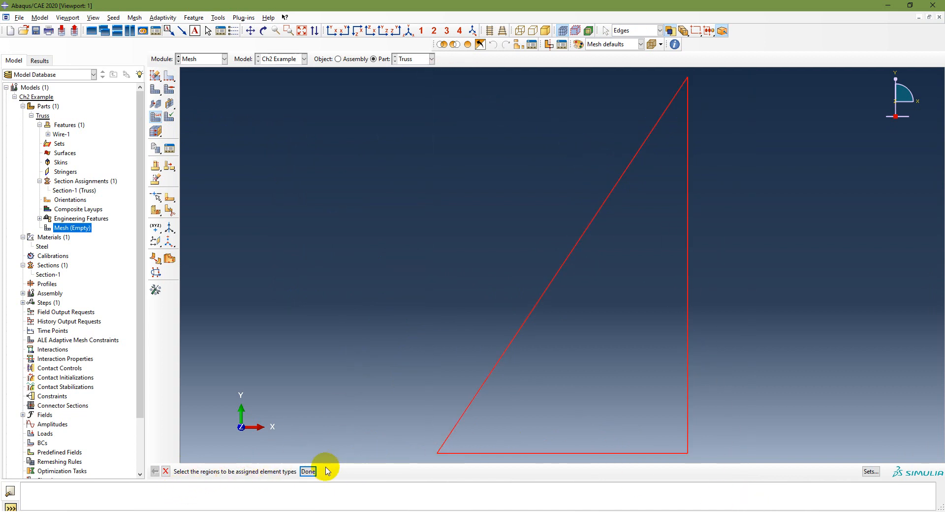
left_click(308, 471)
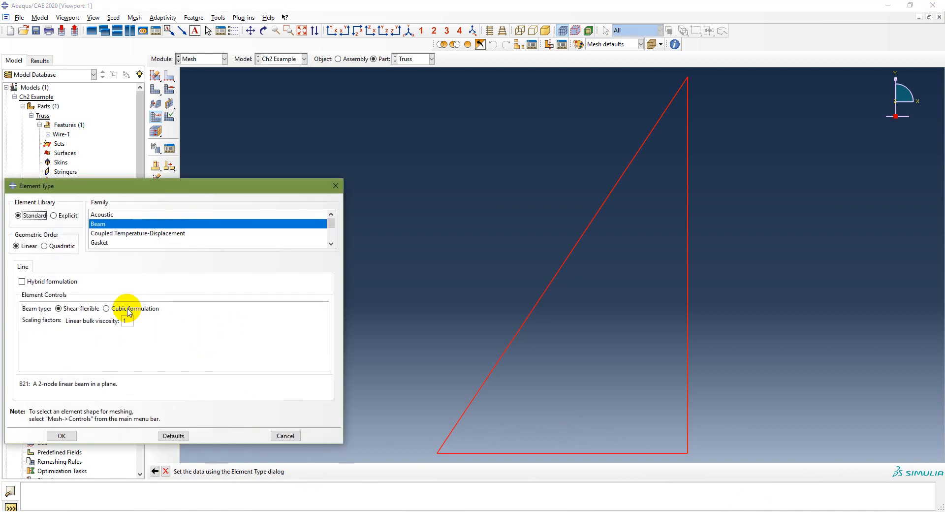
left_click_drag(214, 181, 228, 140)
scroll(187, 191, "down", 1)
scroll(188, 190, "down", 3)
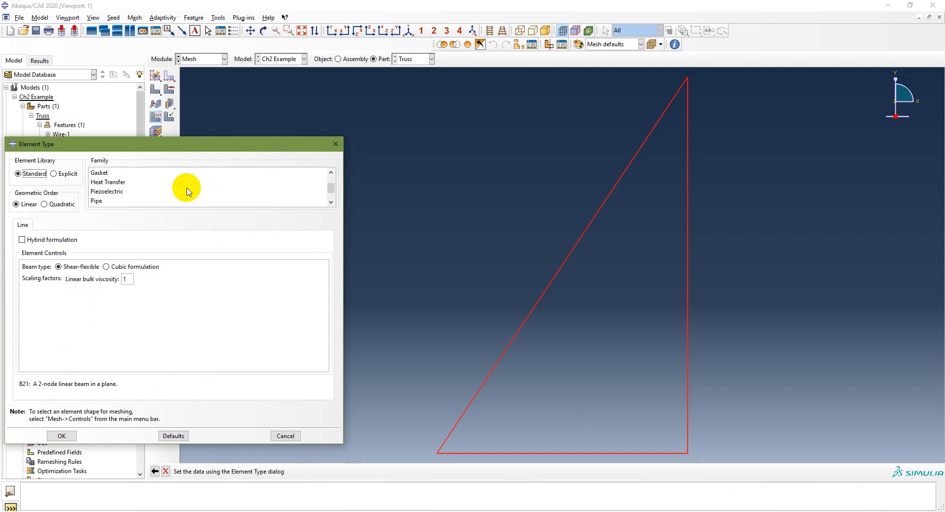
left_click(133, 202)
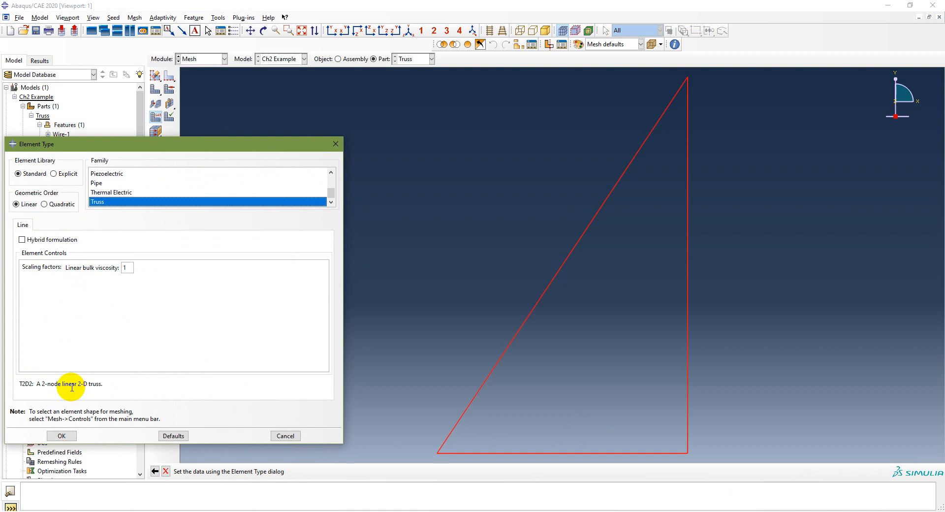
left_click(61, 436)
left_click(307, 471)
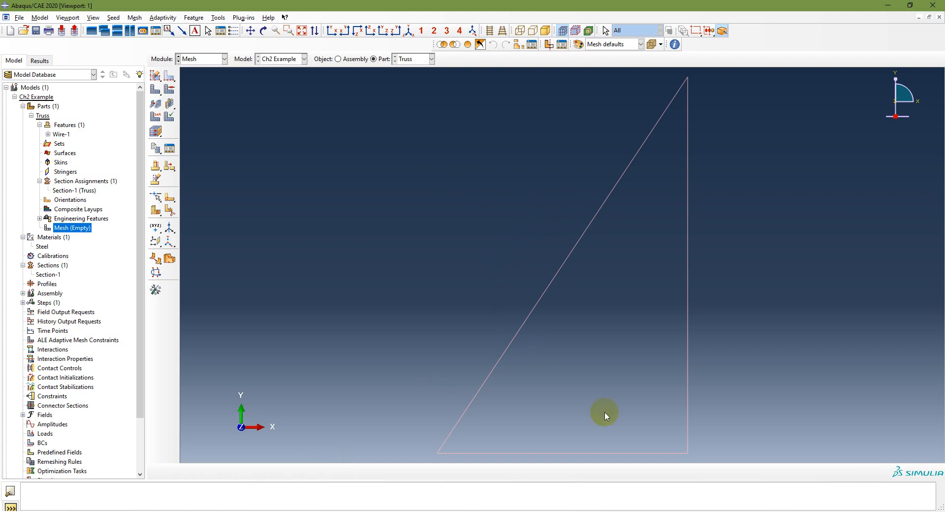
- Review the procedure slide, then create a dependent instance of the Truss part in the assembly
left_click(315, 511)
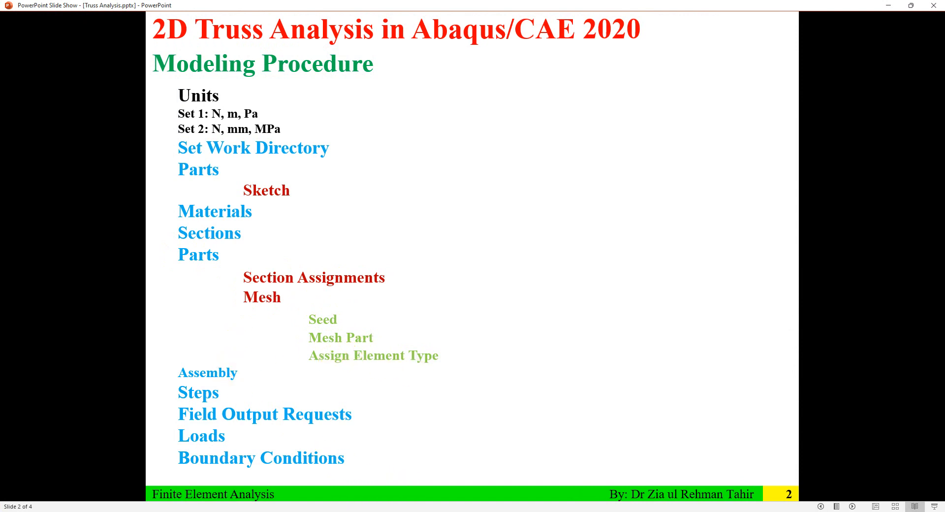
left_click(681, 511)
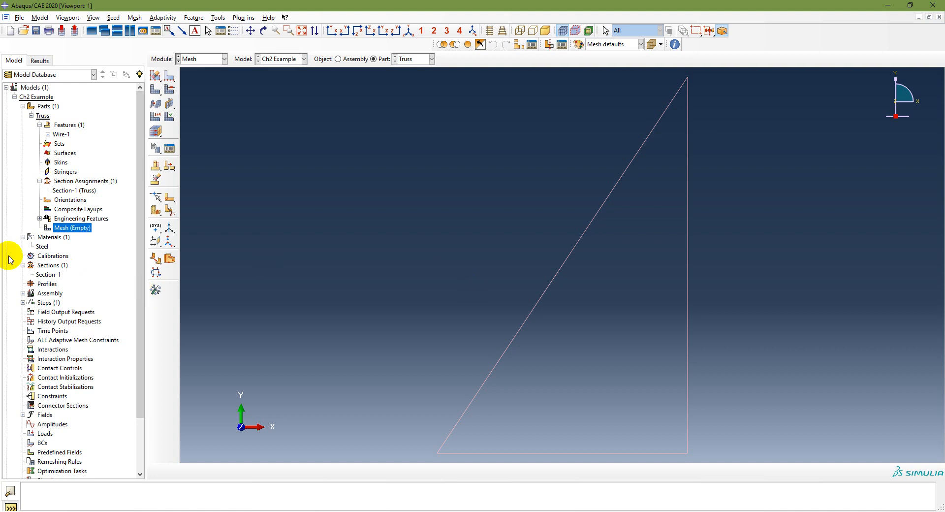
left_click(23, 293)
double_click(54, 304)
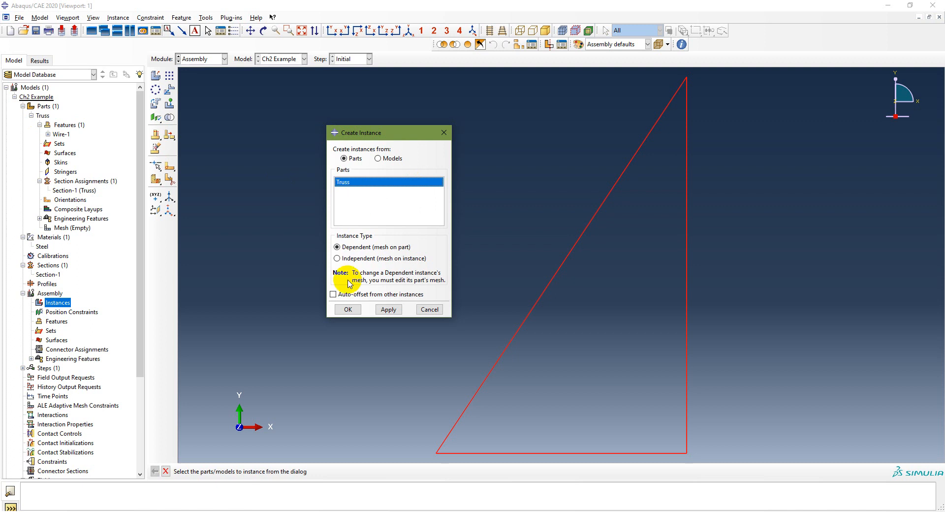
left_click(347, 309)
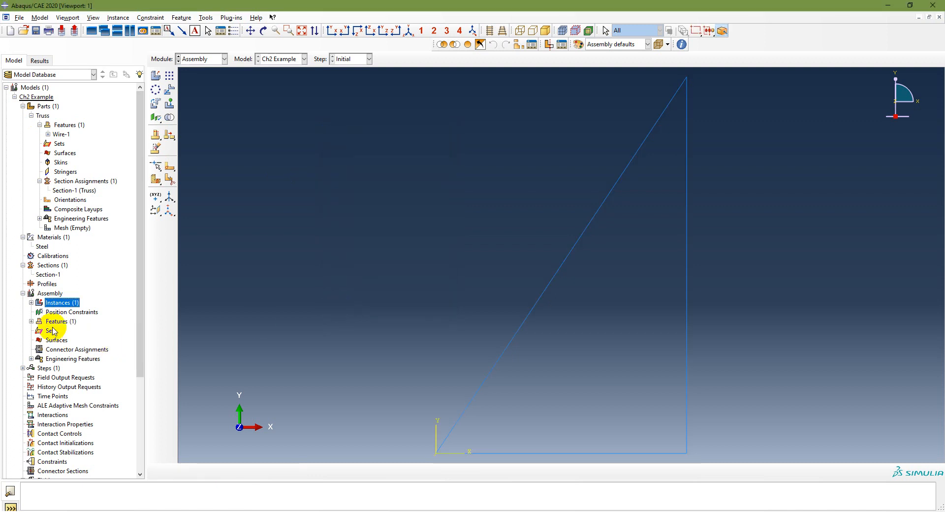
- Create a General, Static, General analysis step named Step-1 after the Initial step
left_click(31, 302)
left_click(52, 312)
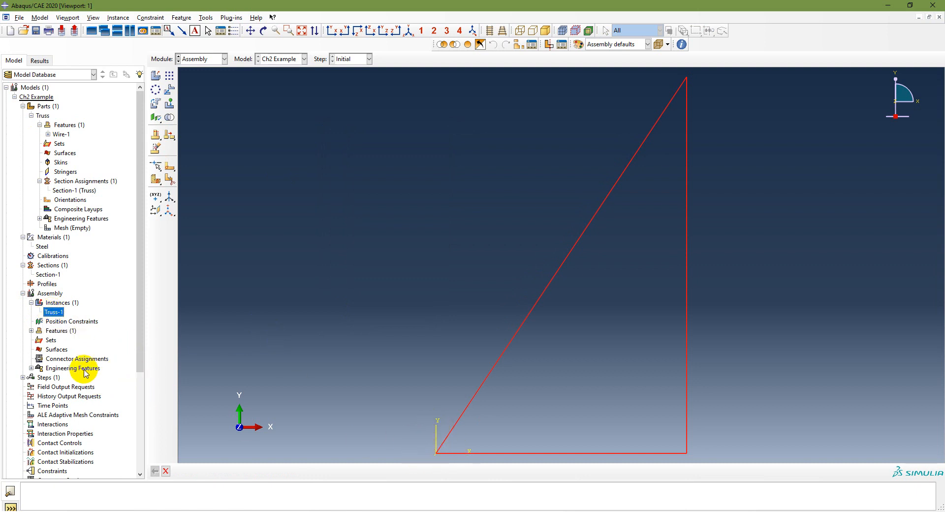
scroll(98, 361, "down", 1)
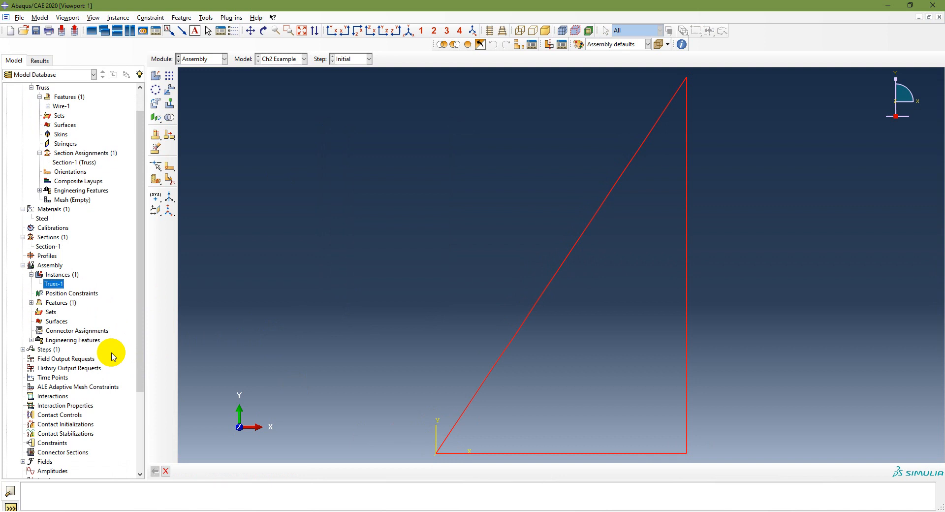
scroll(110, 352, "down", 1)
left_click(49, 322)
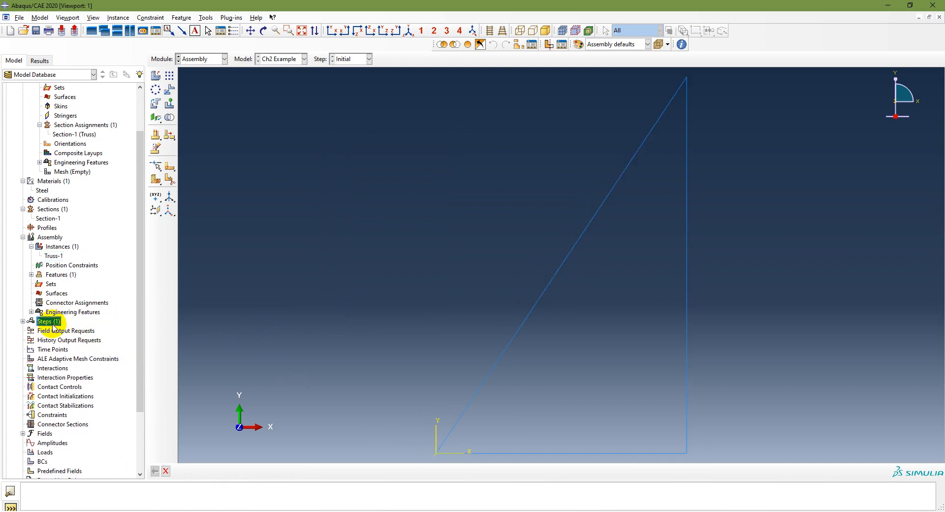
double_click(49, 322)
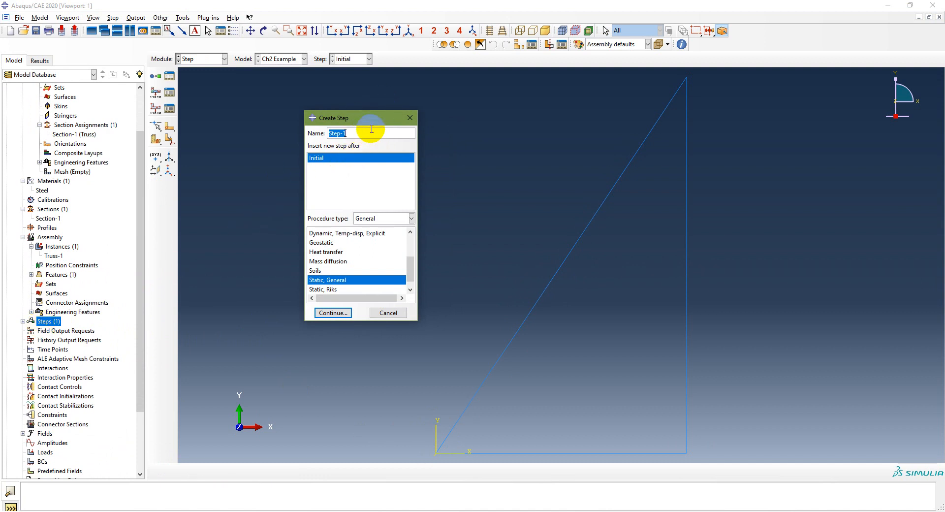
left_click(412, 220)
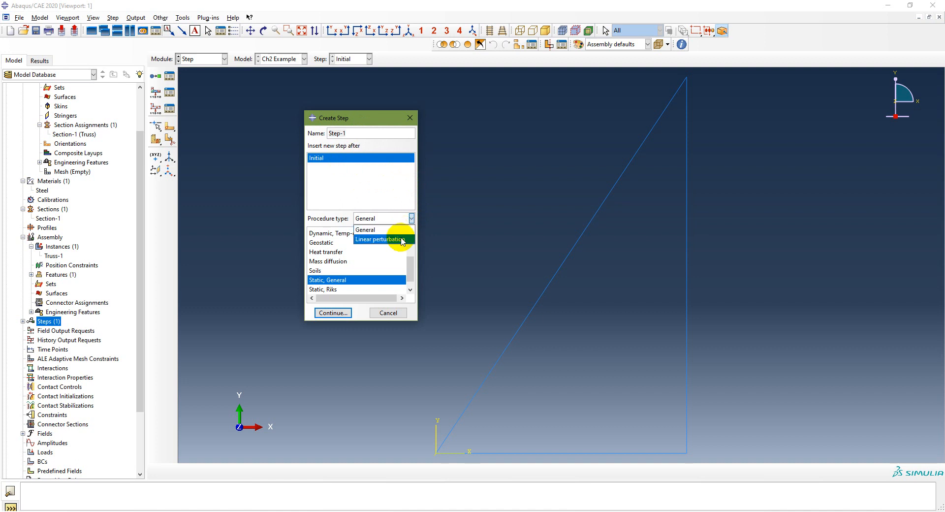
left_click(397, 230)
mouse_move(359, 321)
left_mouse_down()
mouse_move(361, 398)
mouse_move(365, 321)
left_mouse_up()
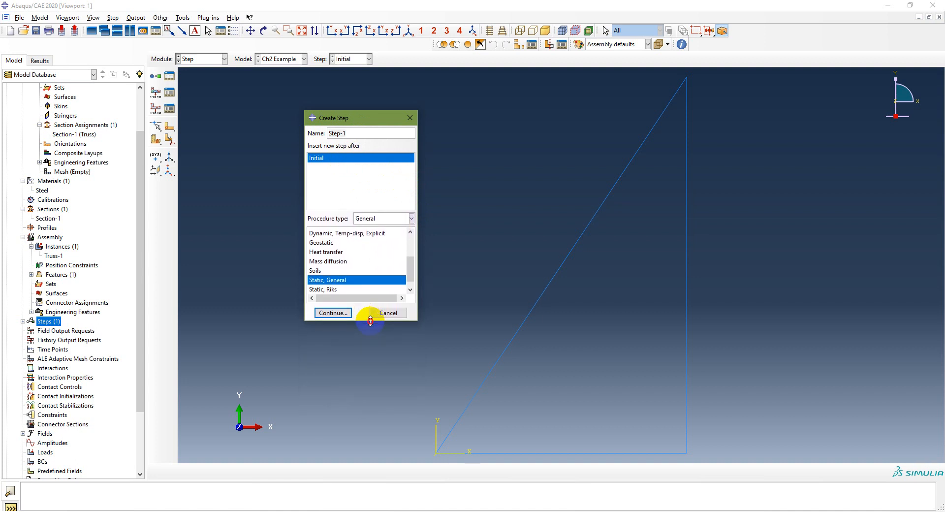
scroll(362, 275, "down", 1)
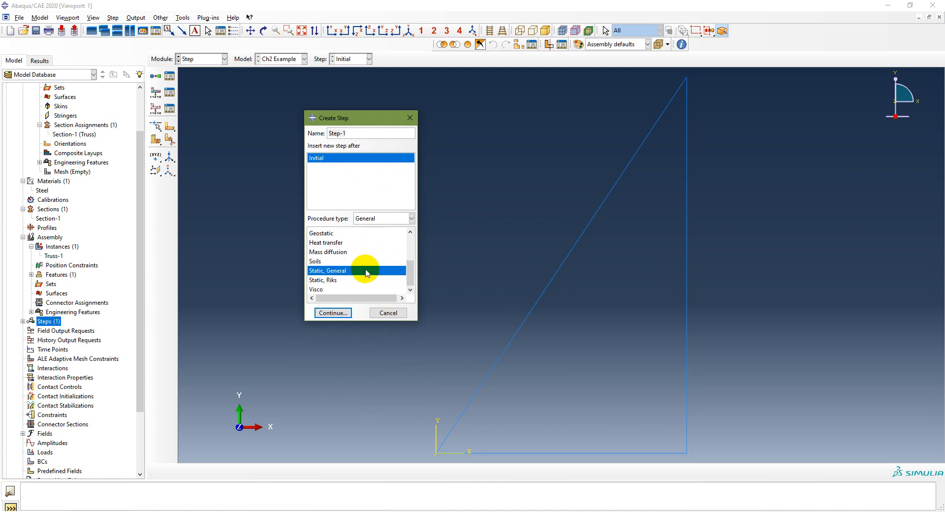
scroll(375, 265, "up", 2)
scroll(375, 265, "up", 3)
scroll(374, 265, "down", 5)
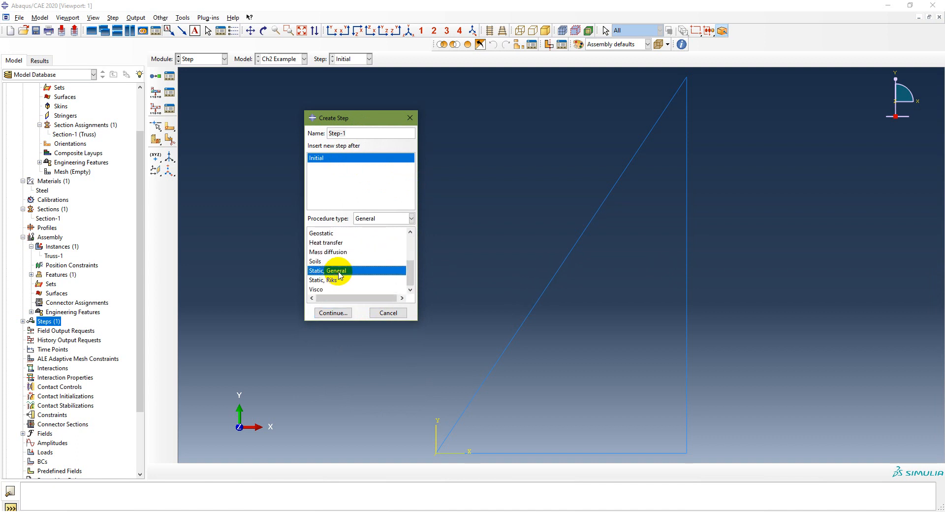
left_click(328, 313)
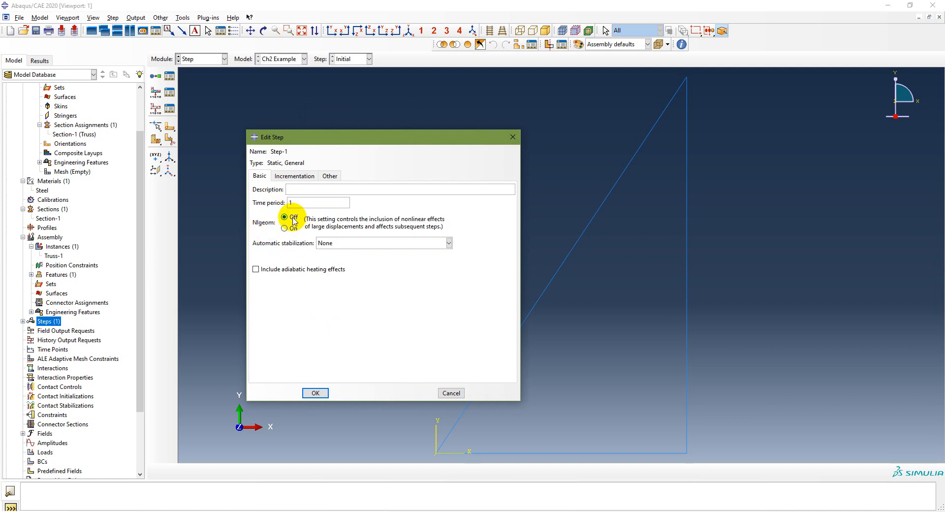
- Look through the step's Incrementation and Other settings and accept the defaults with Nlgeom off
left_click(294, 176)
left_click(328, 176)
left_click(294, 176)
left_click(260, 176)
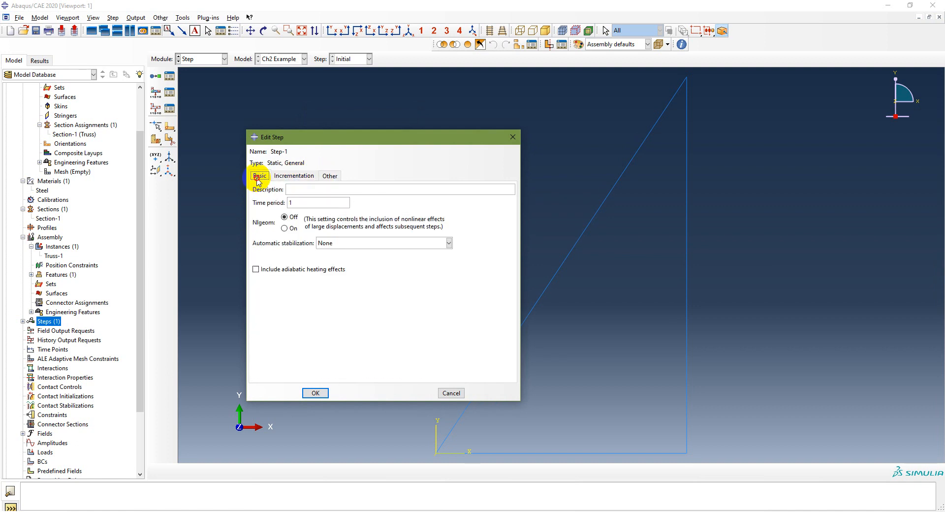
left_click(313, 393)
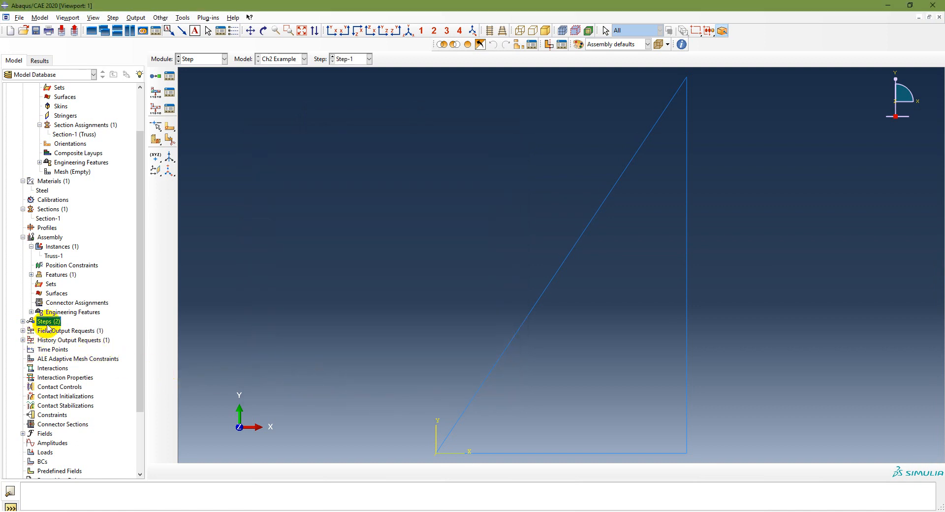
- Expand the Steps and Field Output Requests in the model tree, reviewing the procedure slide again
left_click(23, 321)
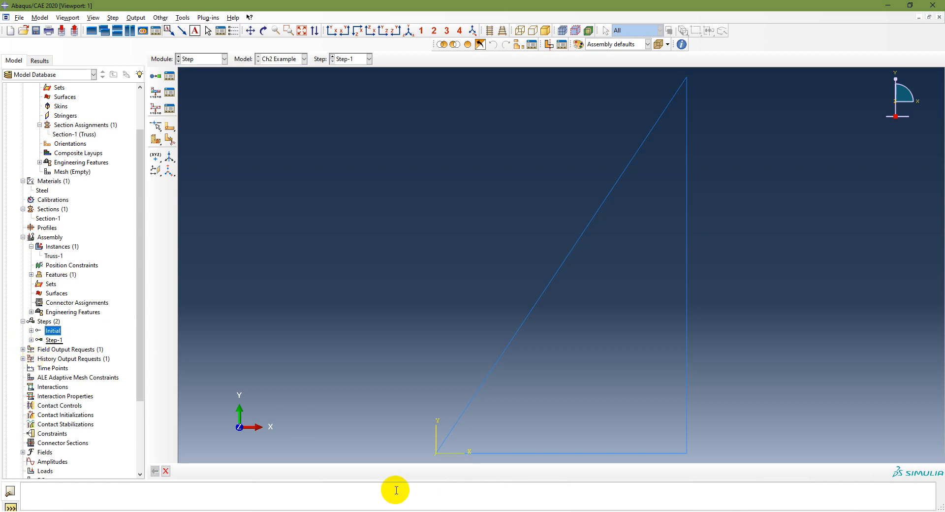
left_click(388, 511)
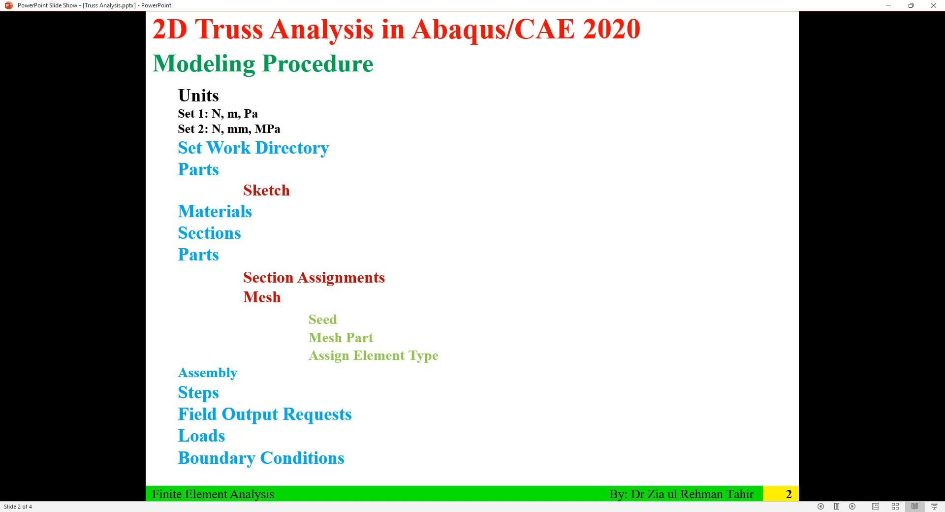
left_click(361, 511)
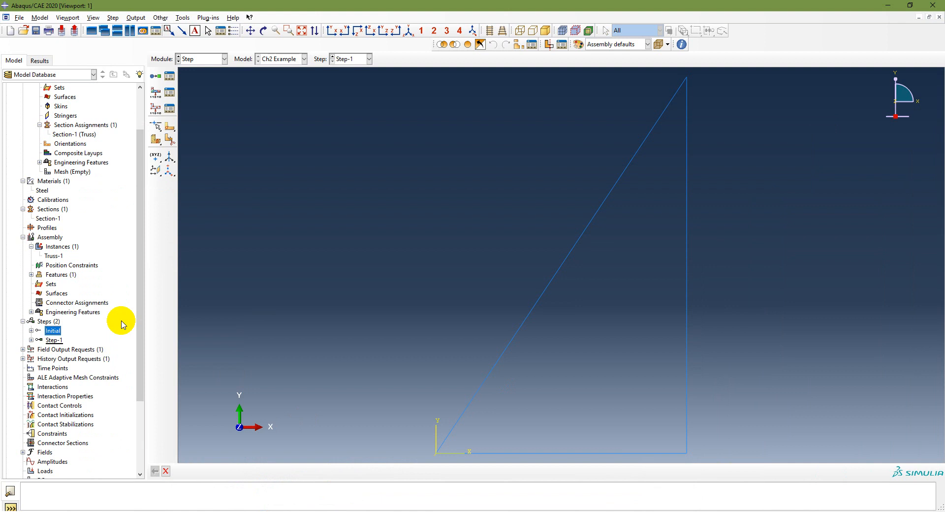
left_click(23, 349)
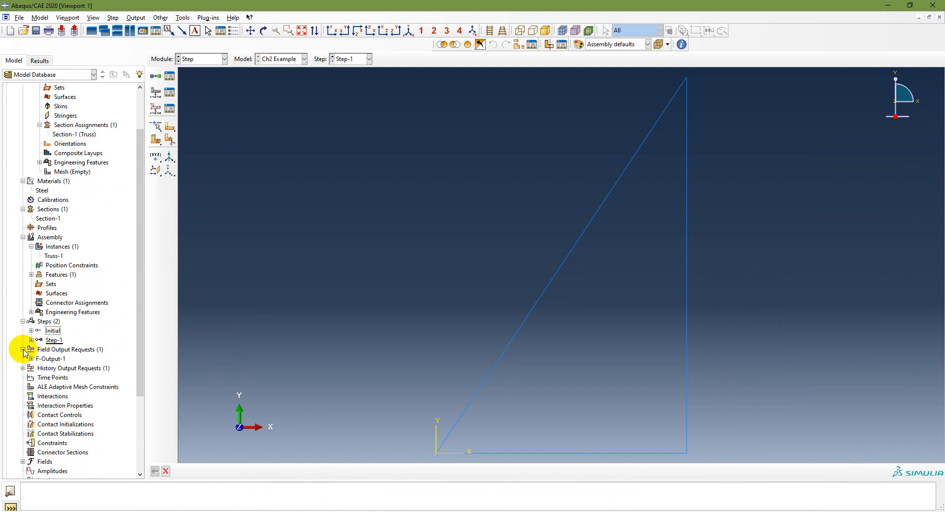
- Edit field output request F-Output-1 to drop the Contact variables, keeping S, PE, PEEQ, PEMAG, LE, U, RF and CF
double_click(47, 360)
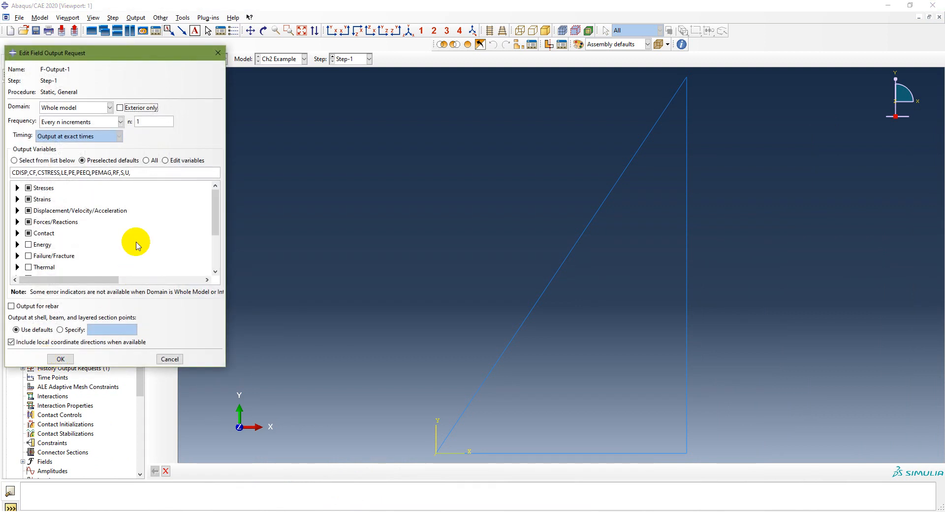
left_click(17, 188)
left_click(18, 188)
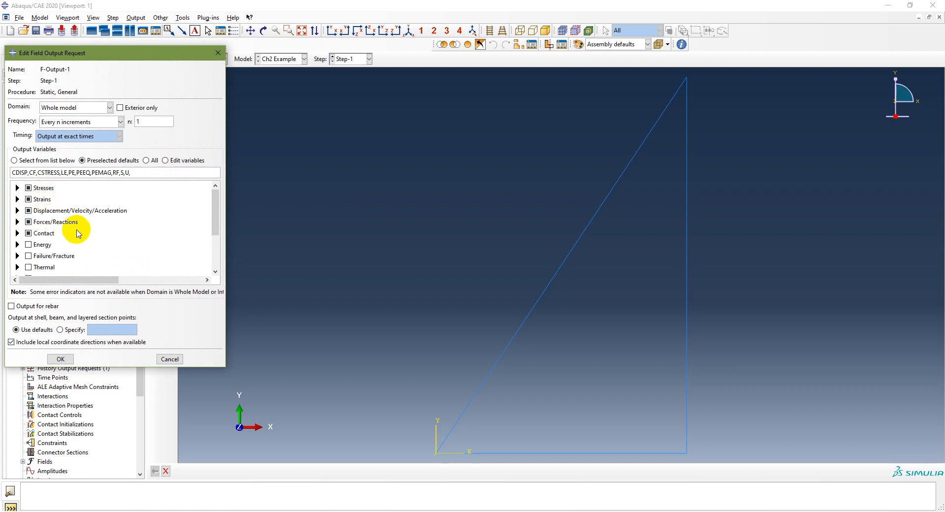
left_click(28, 234)
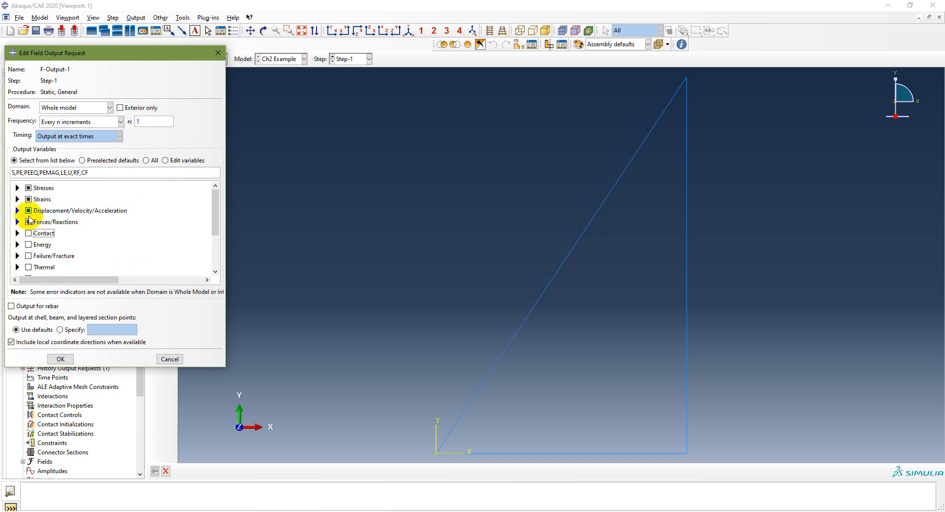
left_click(61, 358)
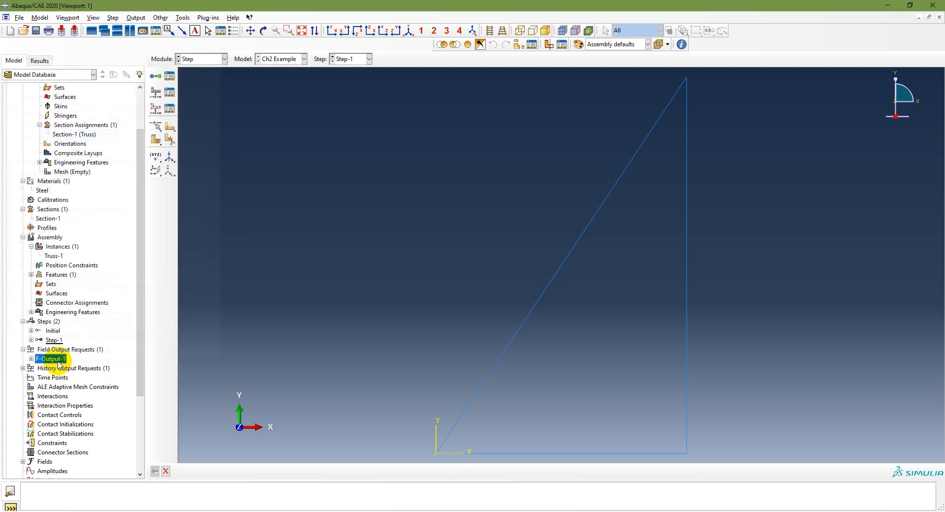
- Open history output request H-Output-1, expand its Energy variables and accept the defaults, then review the procedure slide
left_click(23, 368)
left_click(52, 378)
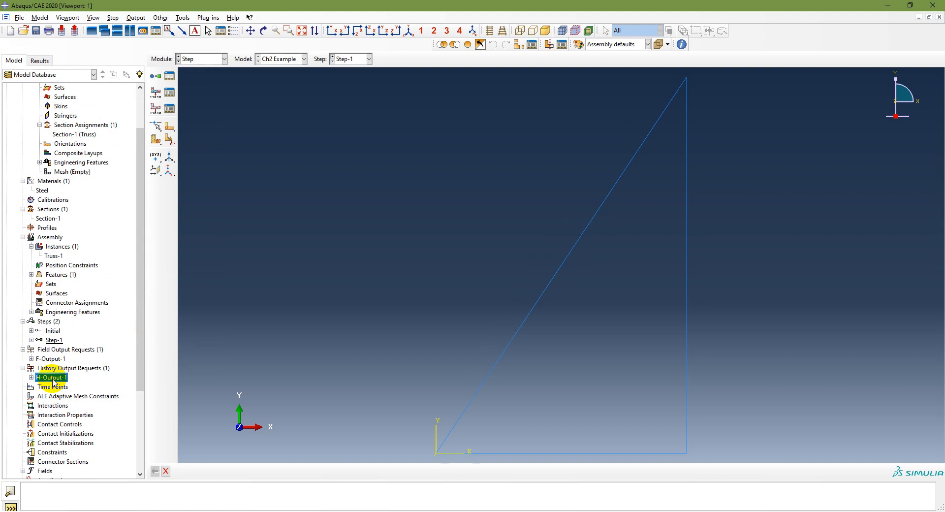
double_click(52, 378)
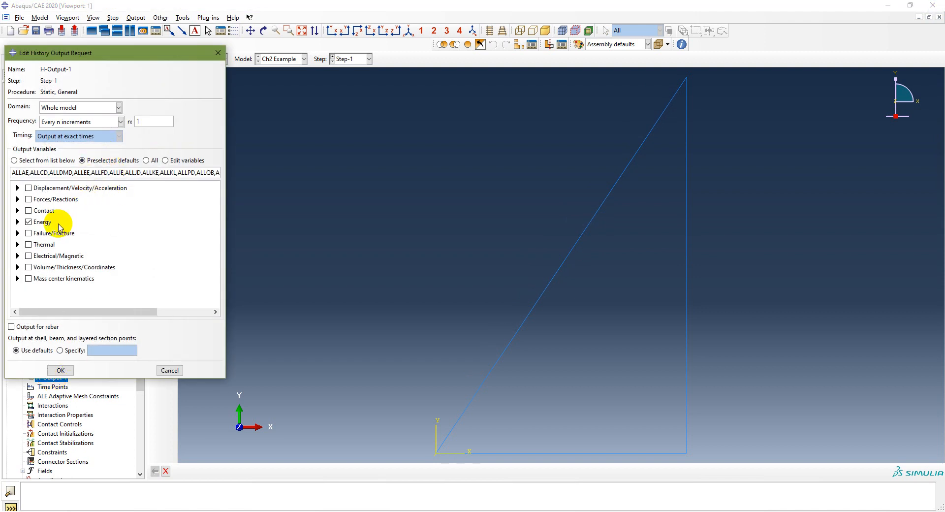
left_click(17, 222)
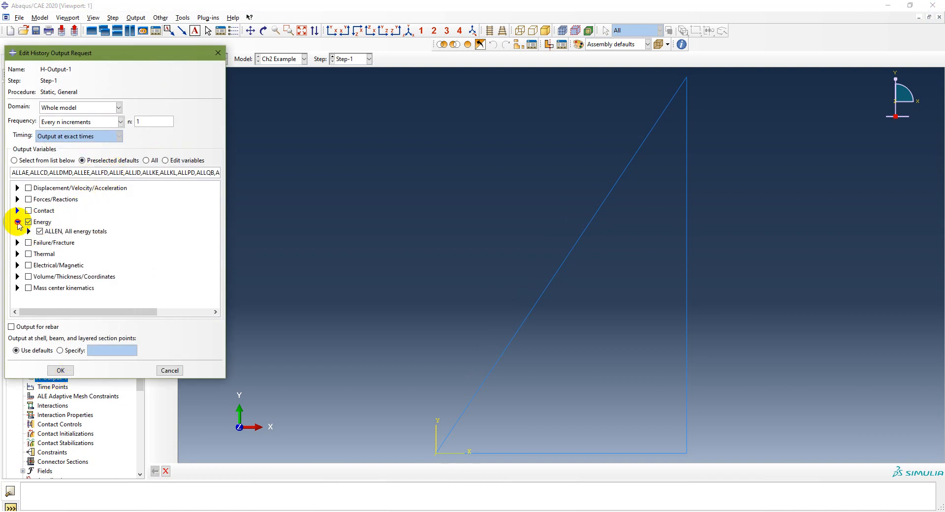
left_click(61, 370)
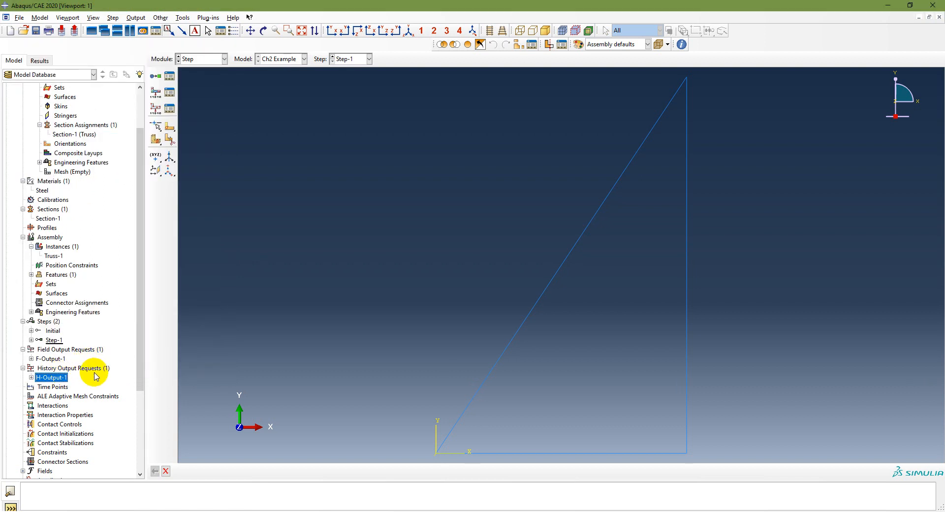
scroll(95, 377, "down", 4)
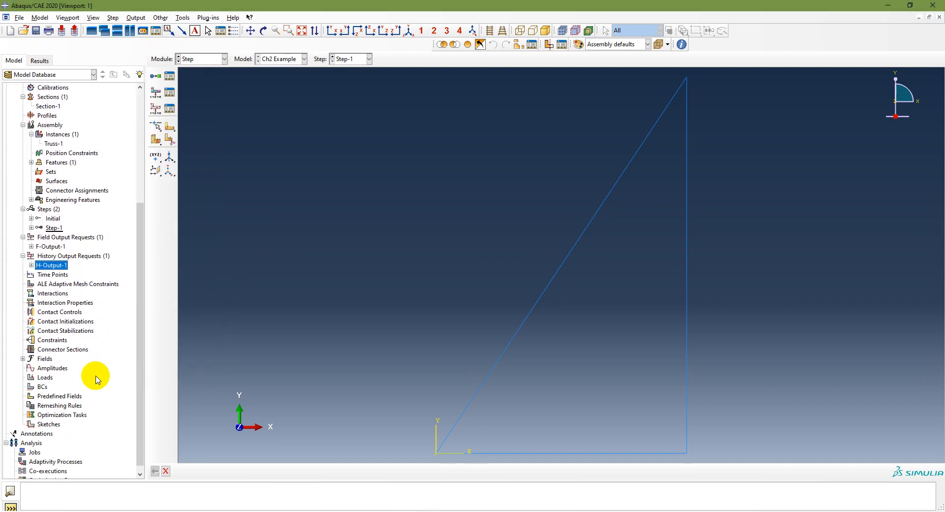
scroll(95, 377, "down", 1)
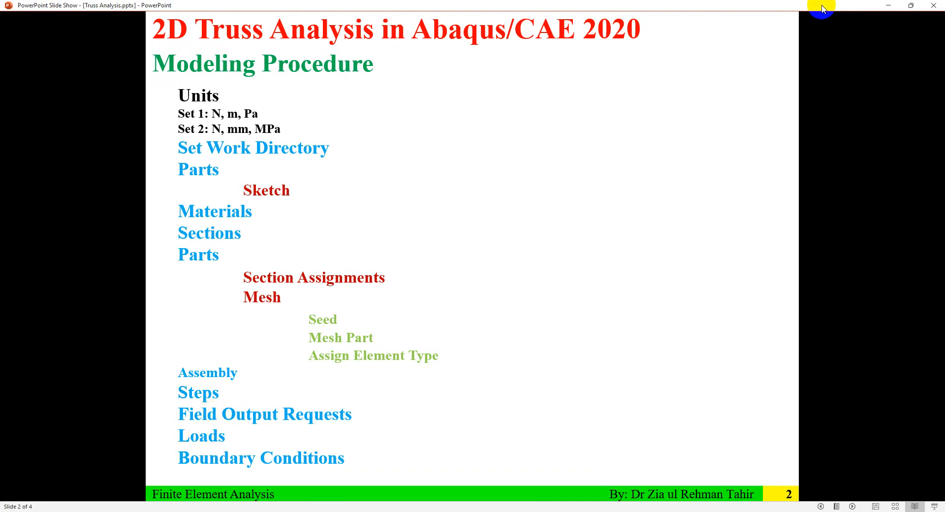
left_click(887, 10)
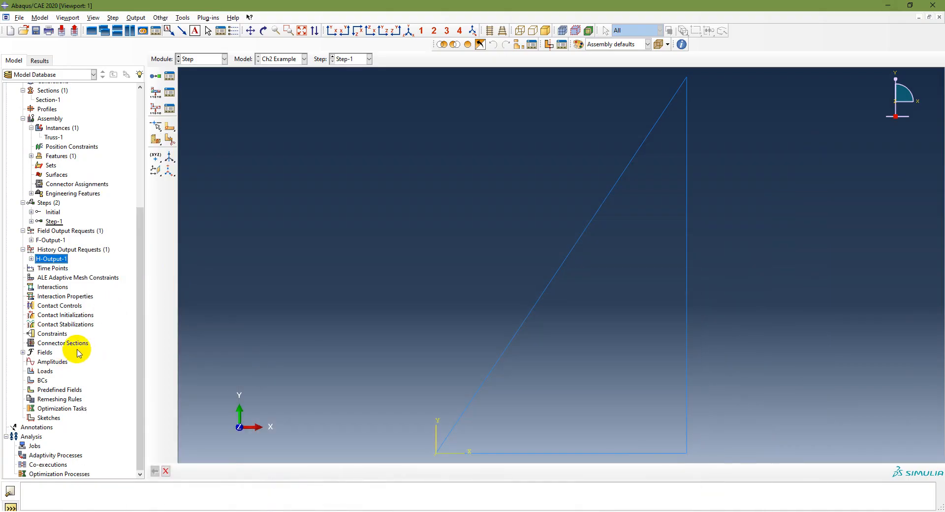
- Create a Mechanical Concentrated force load named Load-1 in Step-1
left_click(45, 372)
double_click(45, 372)
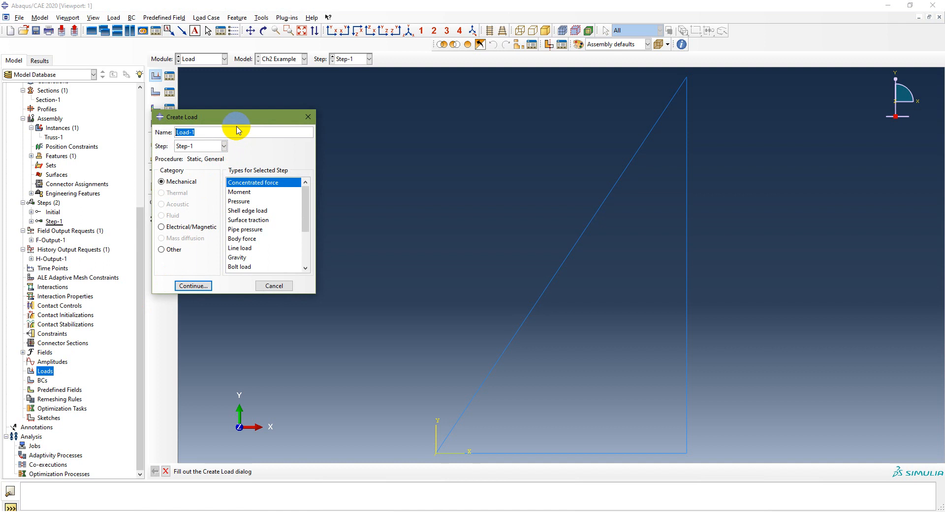
left_click(202, 147)
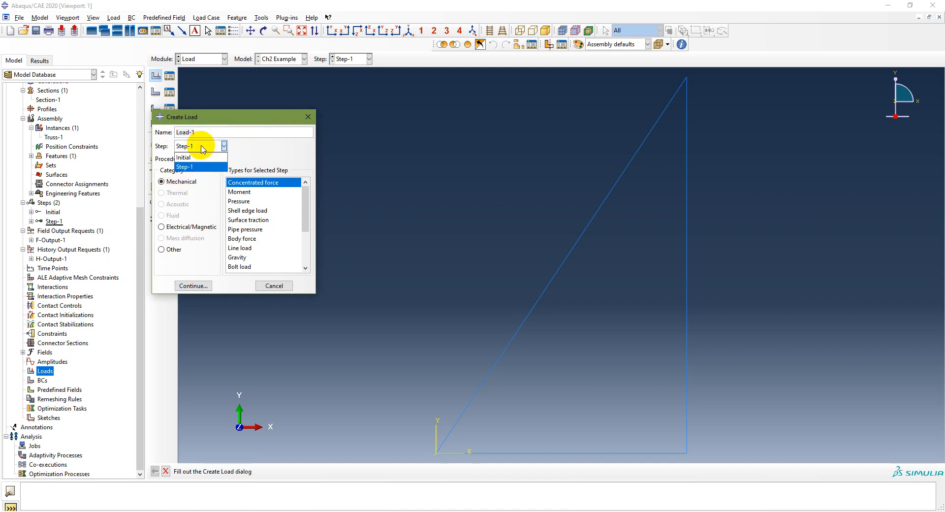
left_click(202, 147)
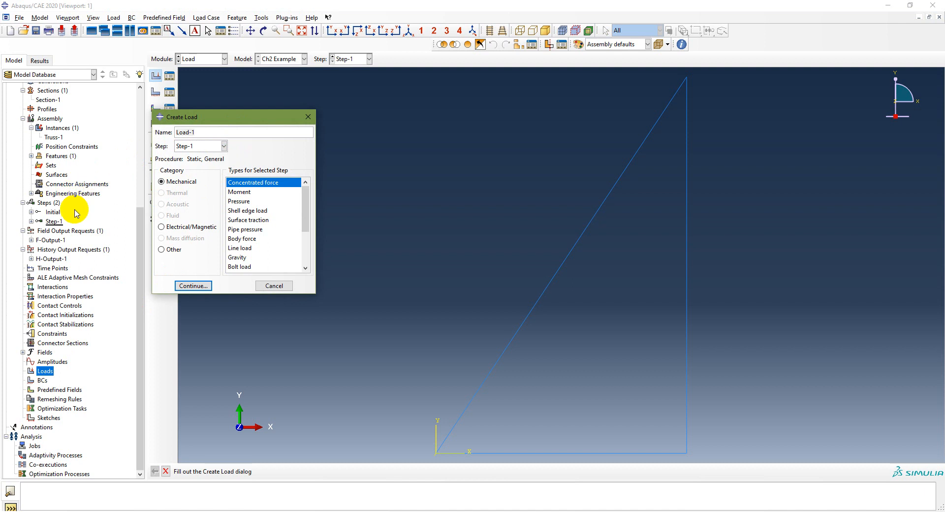
mouse_move(58, 224)
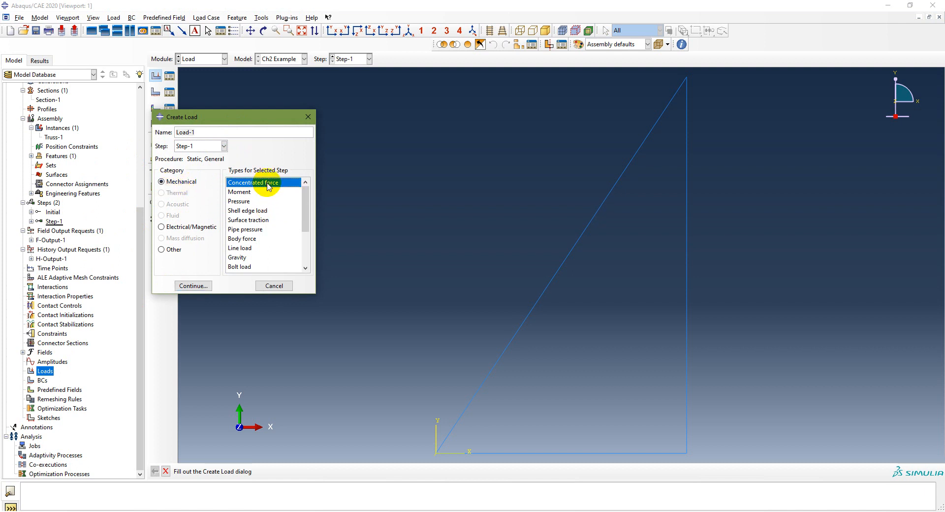
left_click(192, 285)
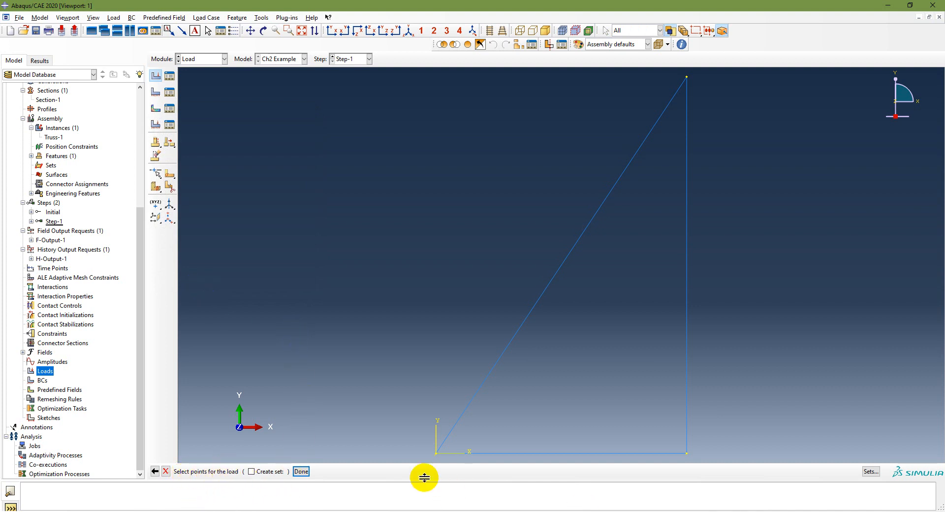
- Examine the example slide for the applied load's location and magnitude
left_click(352, 511)
left_click(380, 383)
left_click(380, 385)
scroll(379, 383, "up", 5)
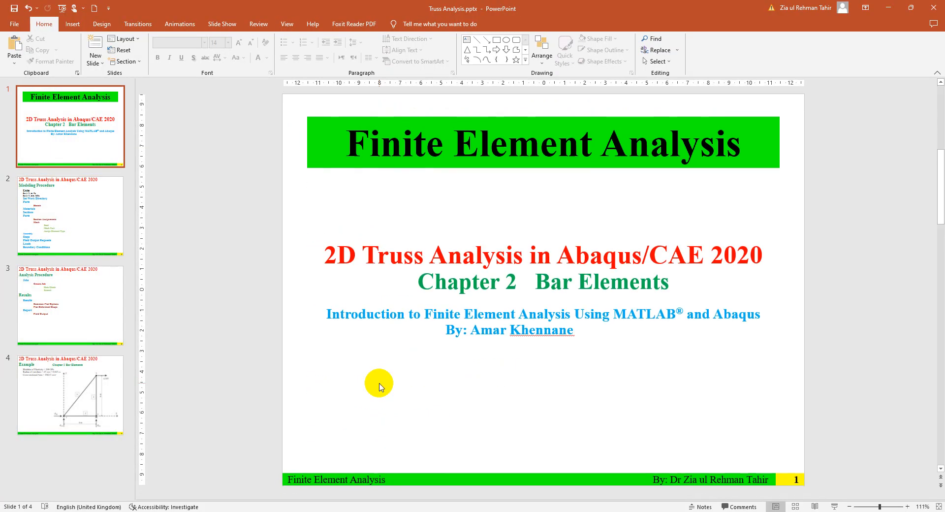
left_click(99, 392)
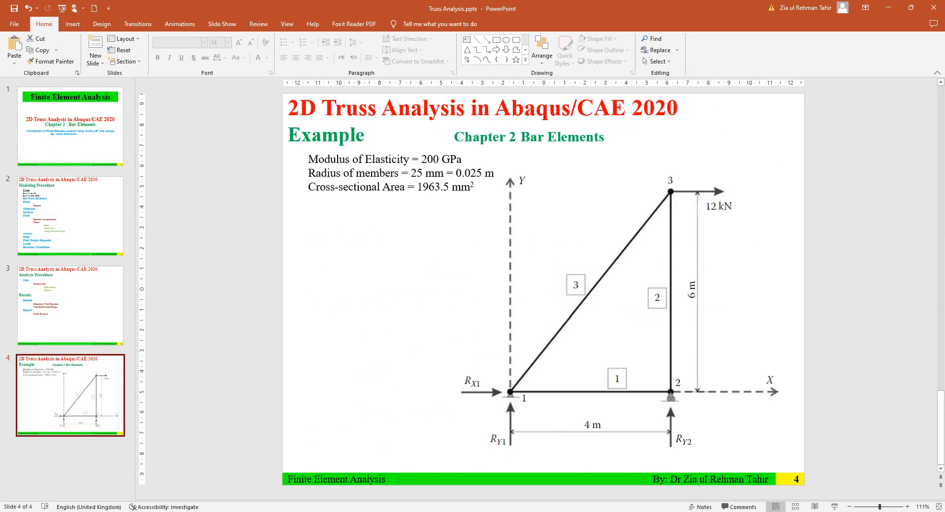
left_click(814, 505)
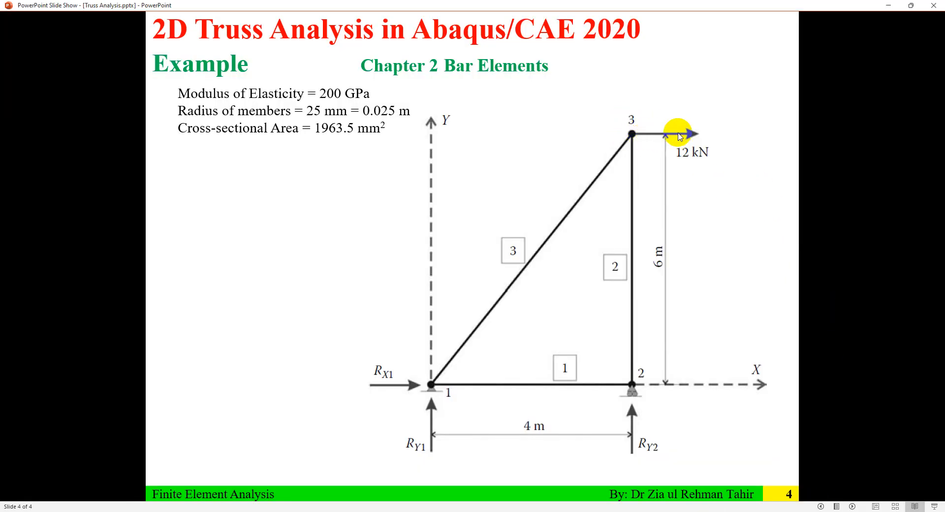
left_click(890, 6)
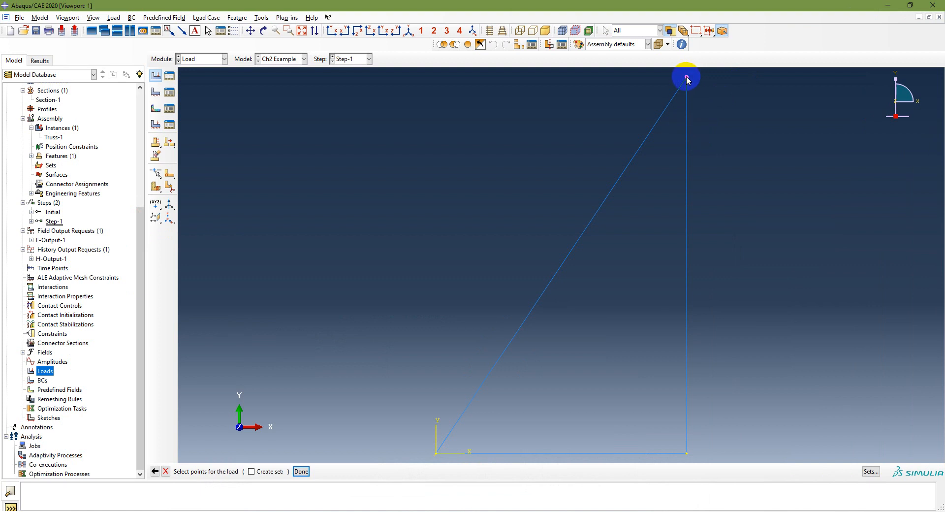
- Apply the load at the truss's top node with CF1 of 1.2e3 and CF2 of 0
left_click(687, 78)
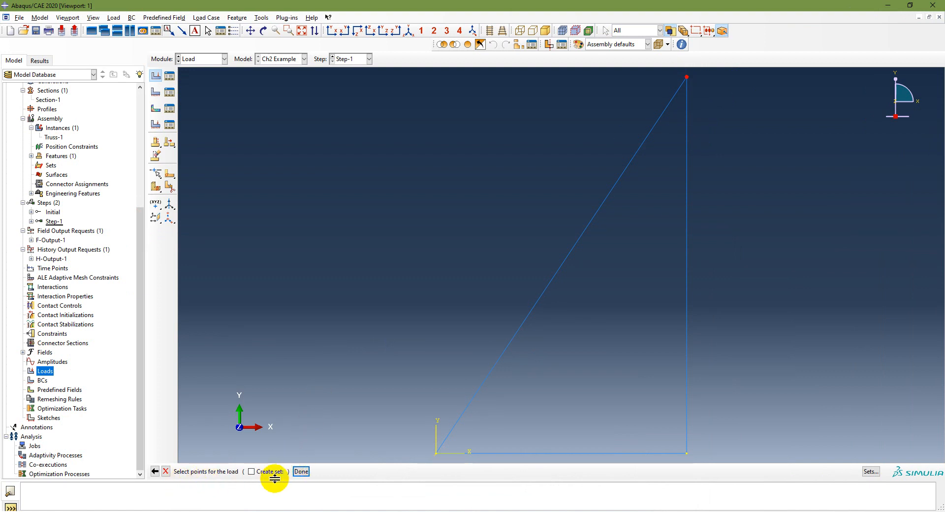
left_click(301, 471)
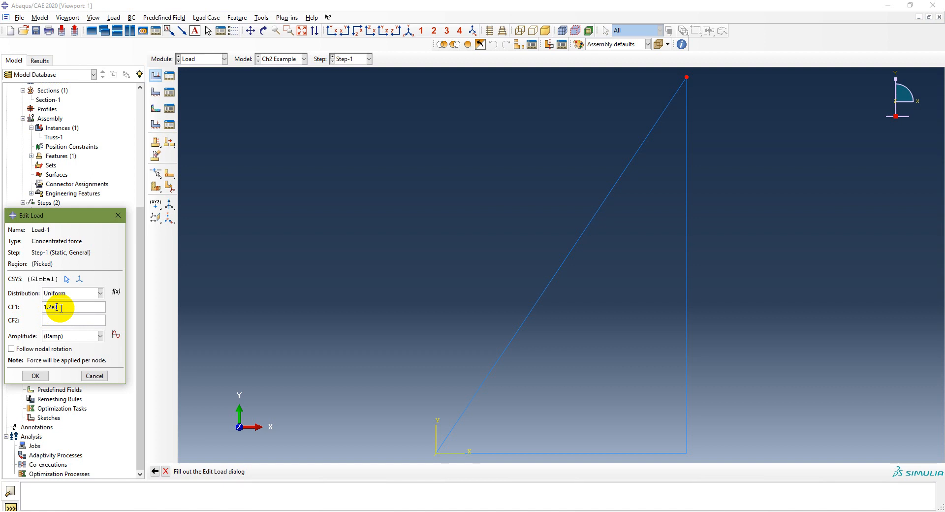
left_click(53, 321)
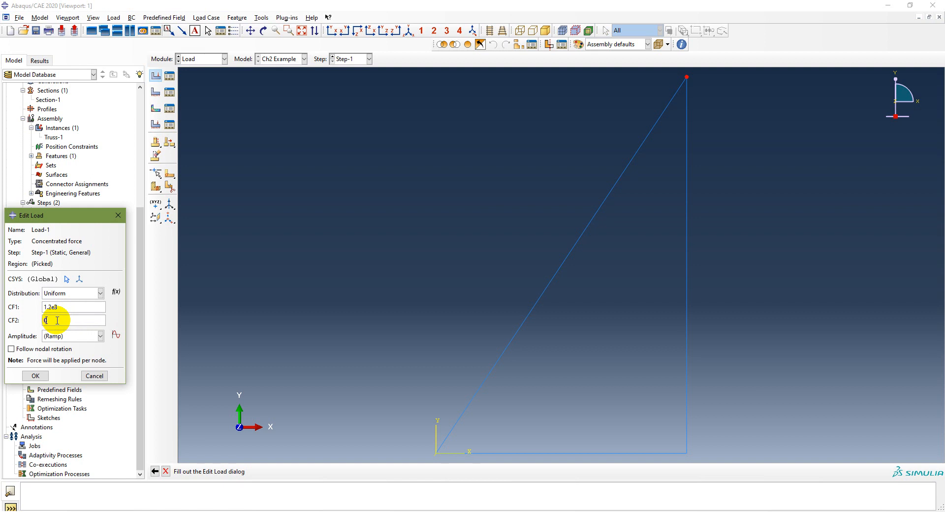
left_click(37, 376)
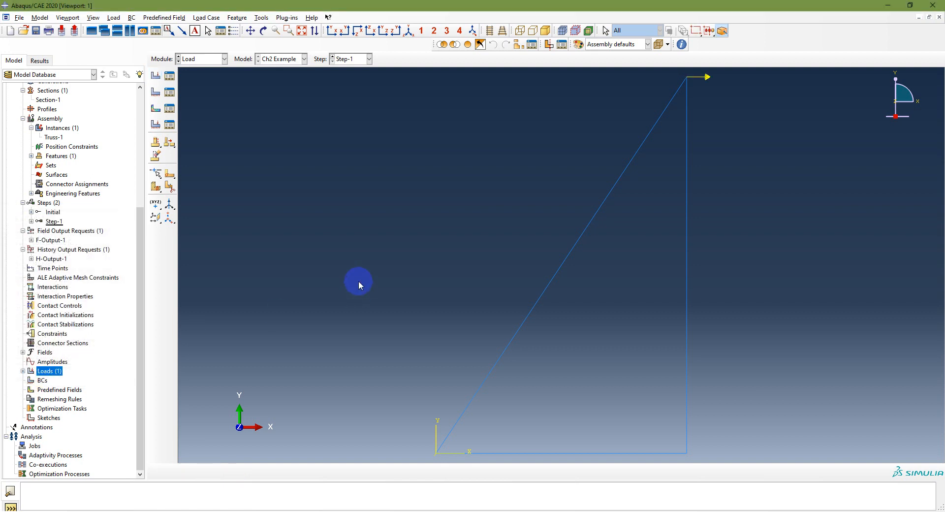
- Open Load-1 in the model tree to review its values and close it unchanged
left_click(22, 371)
left_click(45, 381)
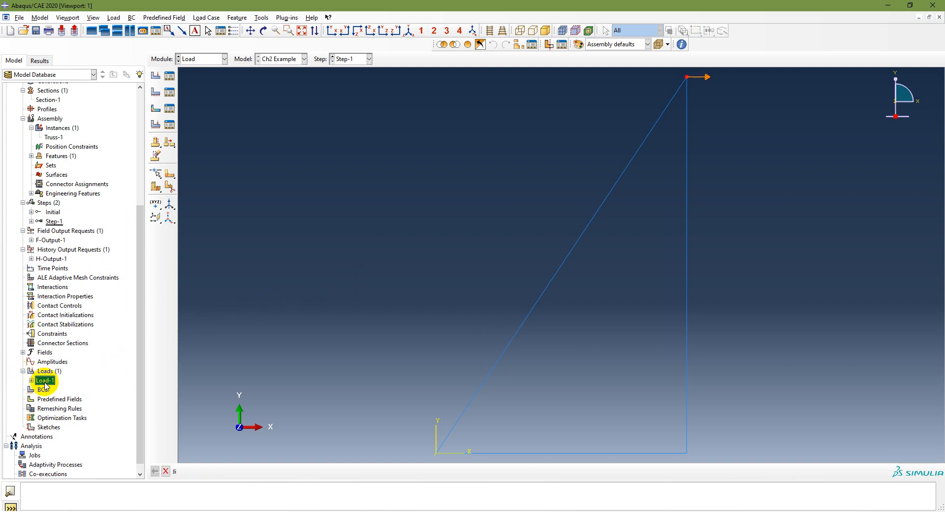
double_click(44, 381)
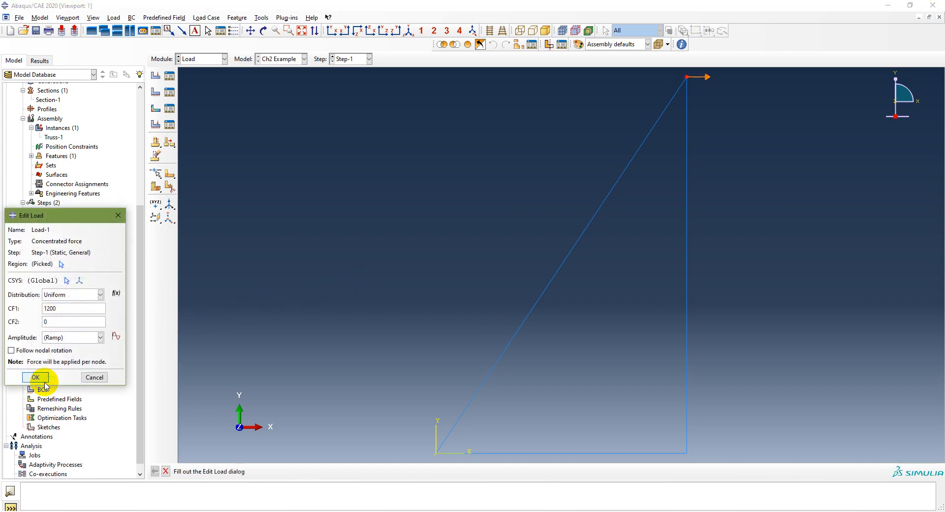
left_click(93, 377)
- Edit Load-1 to reverse its direction by setting CF1 to -1200
right_click(48, 381)
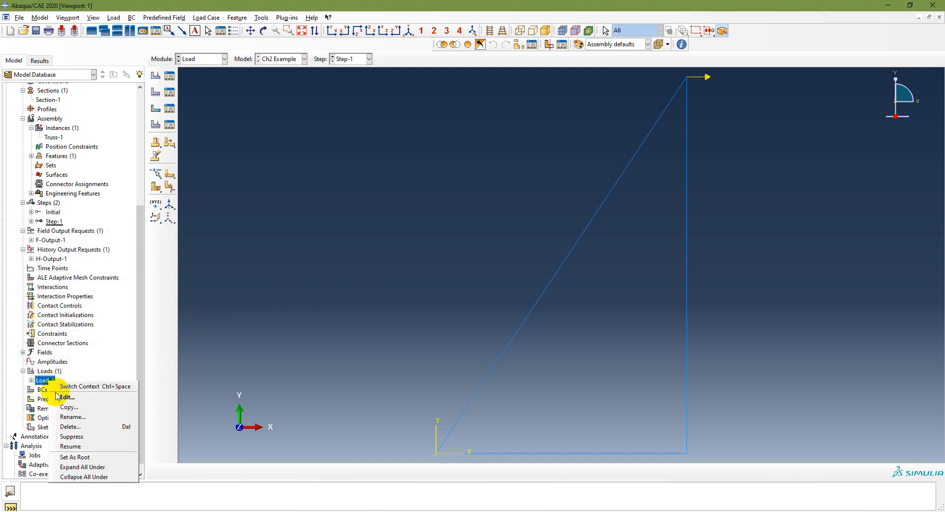
left_click(86, 397)
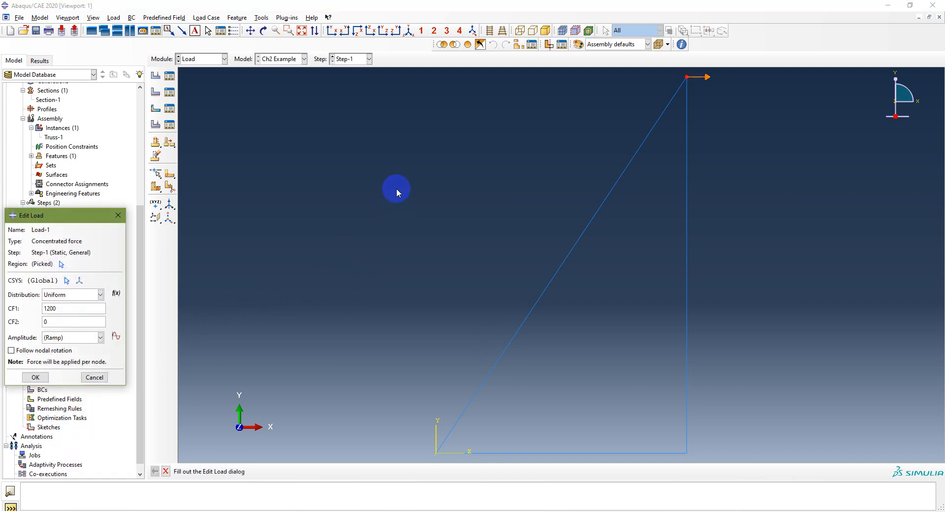
left_click(58, 309)
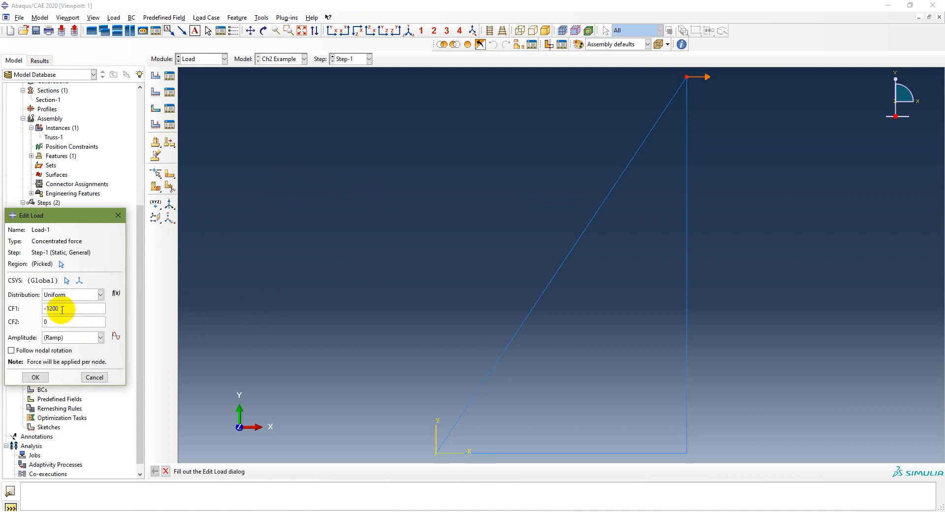
left_click(35, 377)
- Edit Load-1 again and set CF1 back to 1200
right_click(45, 380)
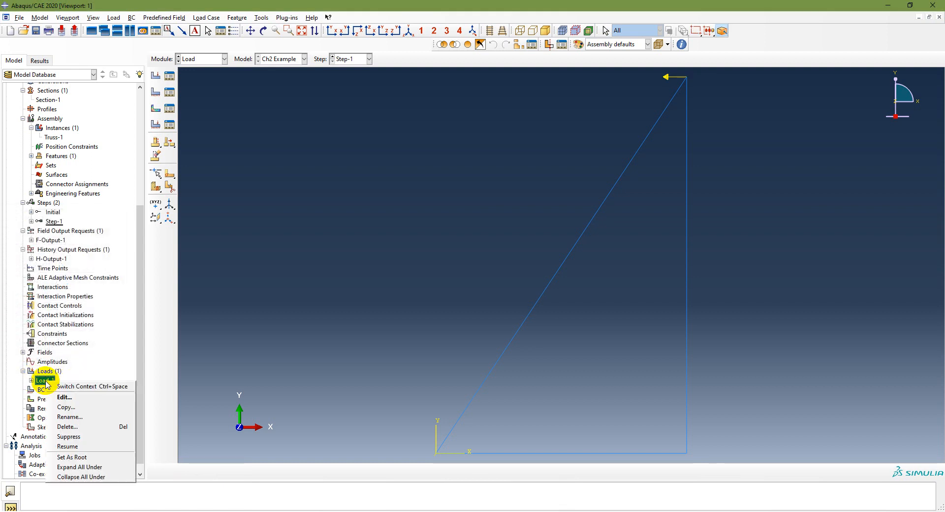
left_click(68, 402)
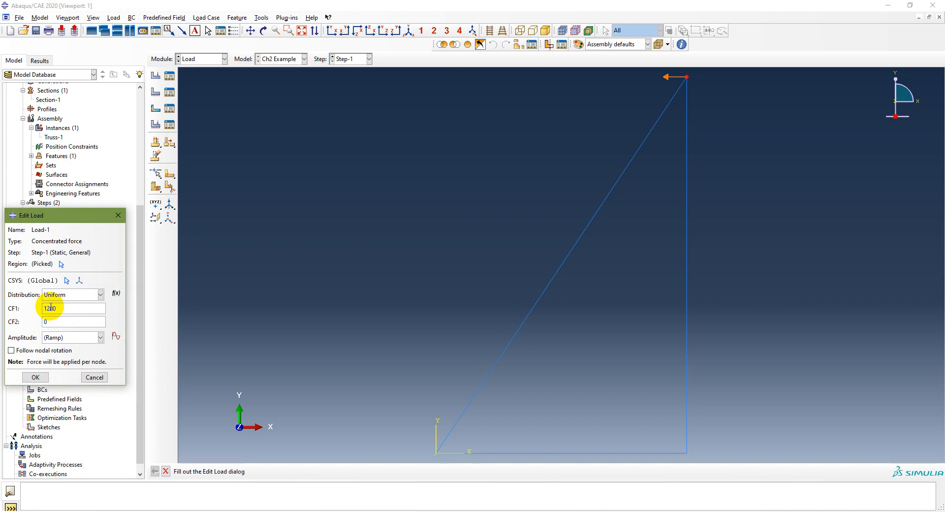
left_click(36, 378)
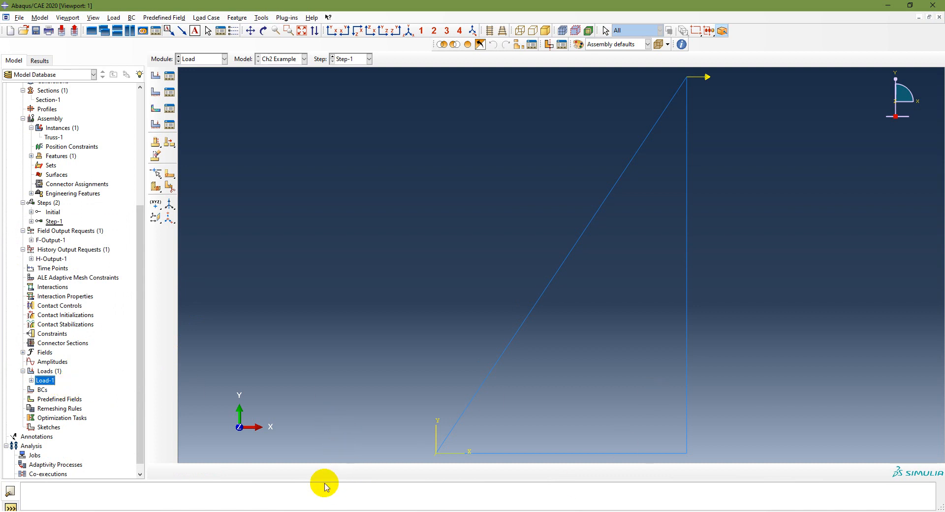
- Select the BCs container in the model tree and check the example slide's support conditions
double_click(42, 389)
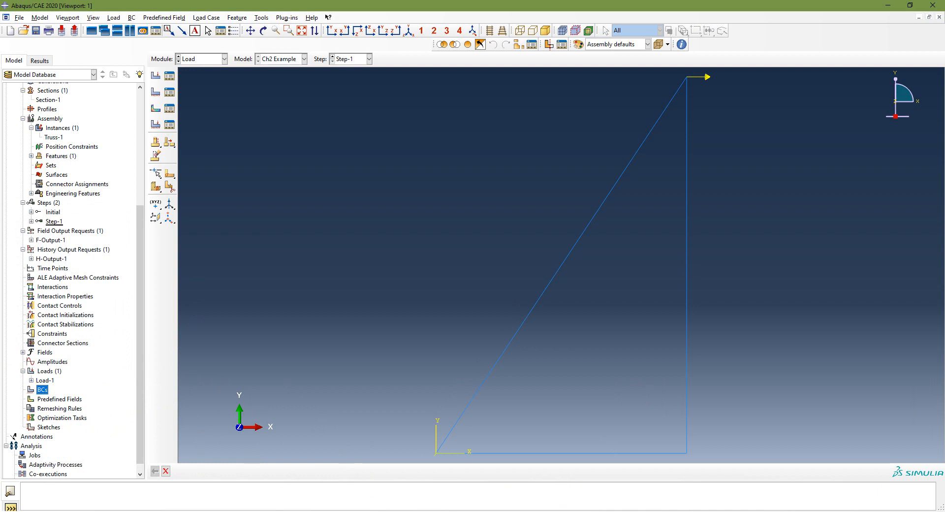
left_click(319, 511)
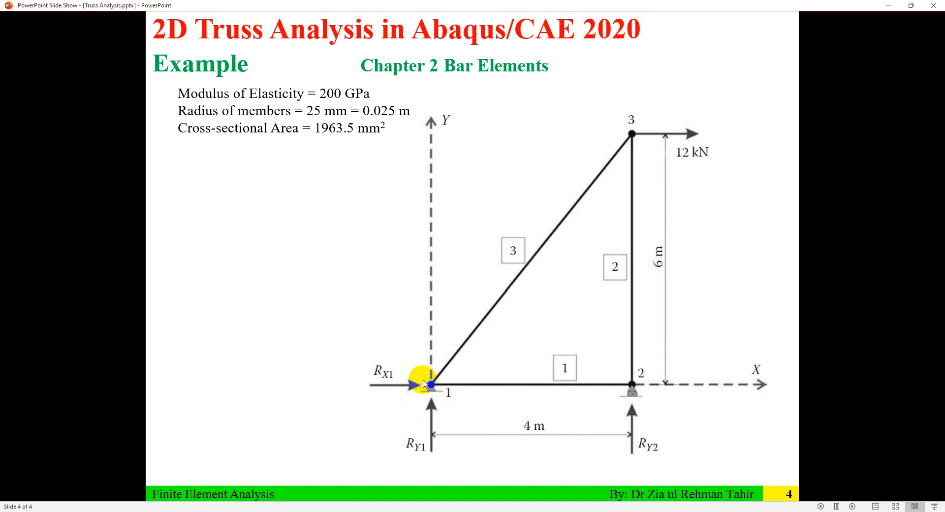
left_click(888, 7)
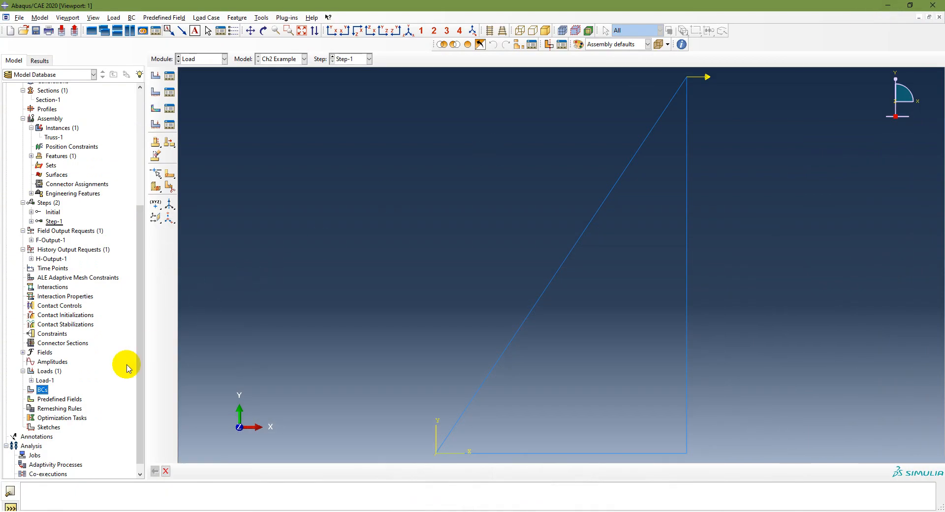
- Create a Displacement/Rotation boundary condition named Pin in the Initial step on the truss's bottom-left vertex
double_click(42, 389)
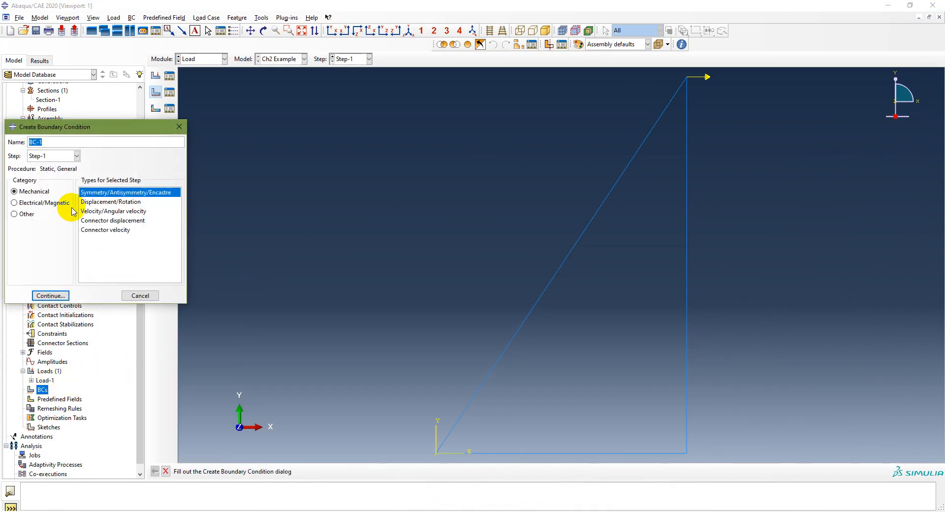
left_click(56, 155)
left_click(51, 166)
left_click(59, 155)
left_click(47, 175)
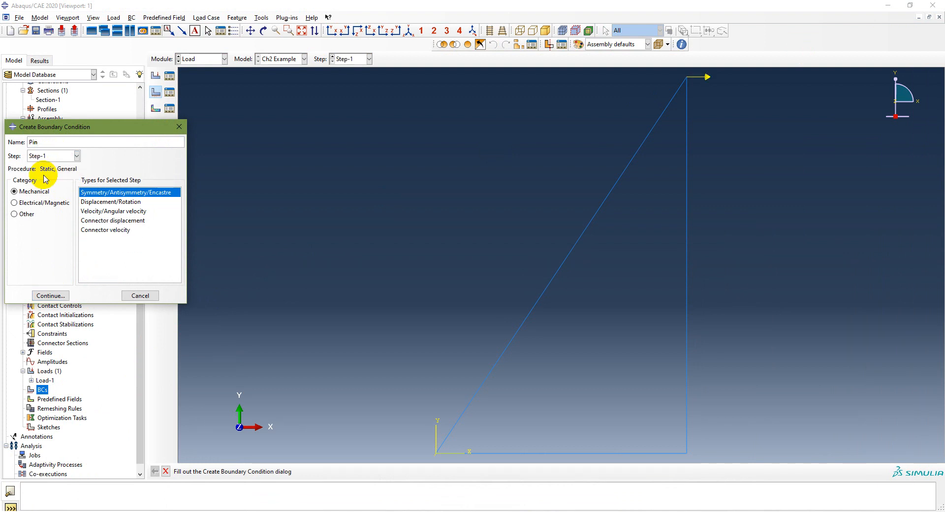
left_click(74, 157)
left_click(62, 165)
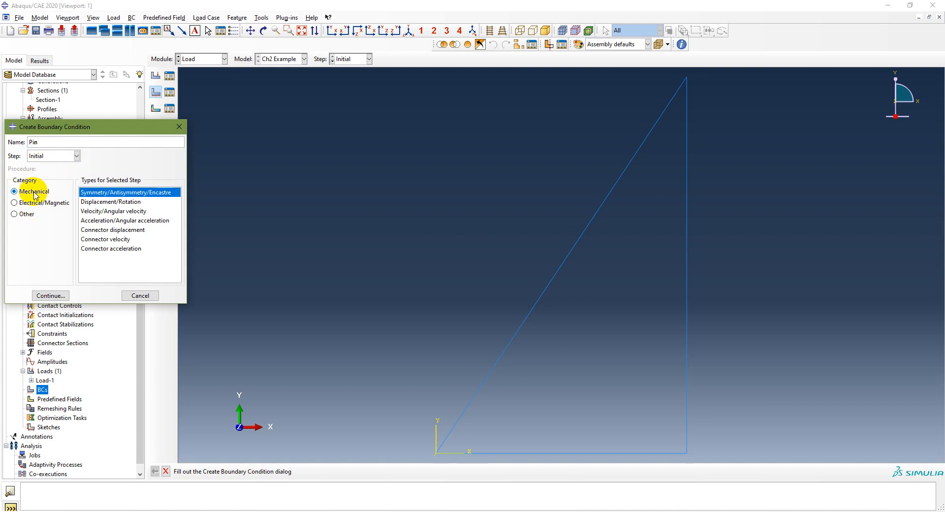
left_click(108, 202)
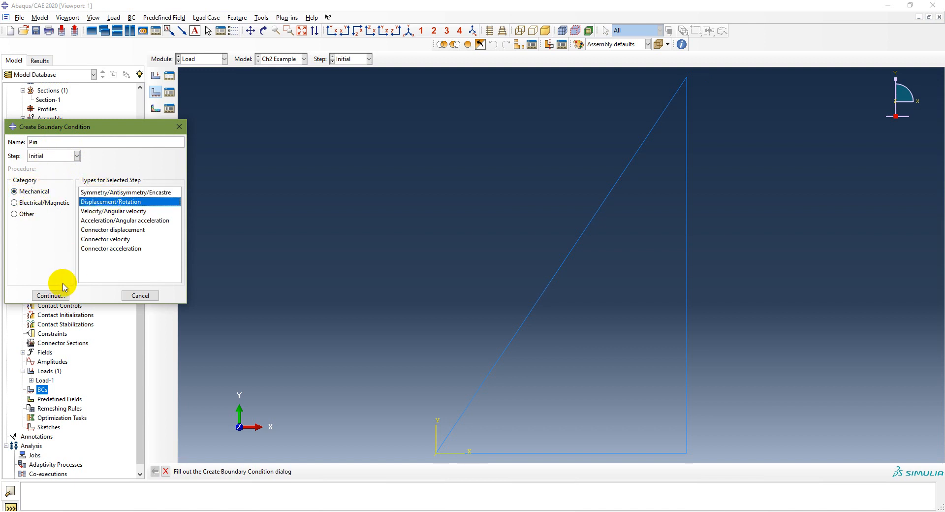
left_click(50, 296)
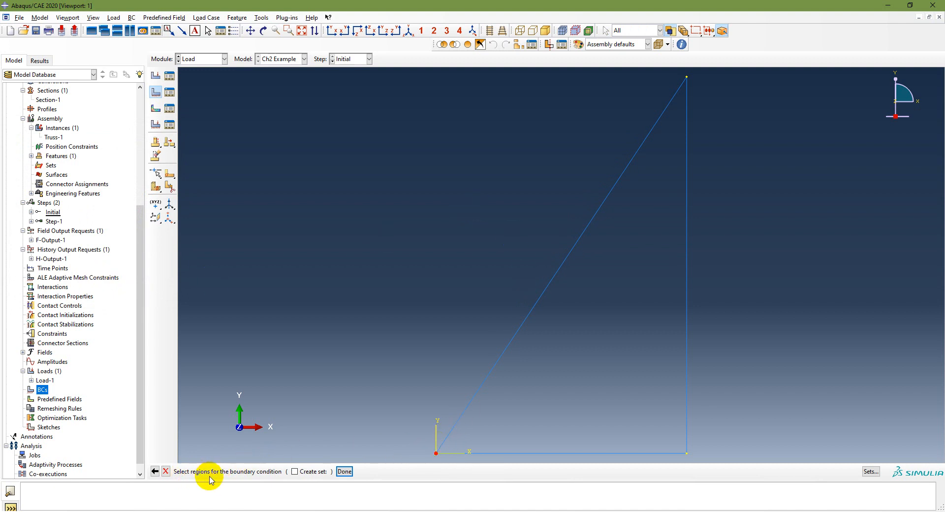
left_click(436, 455)
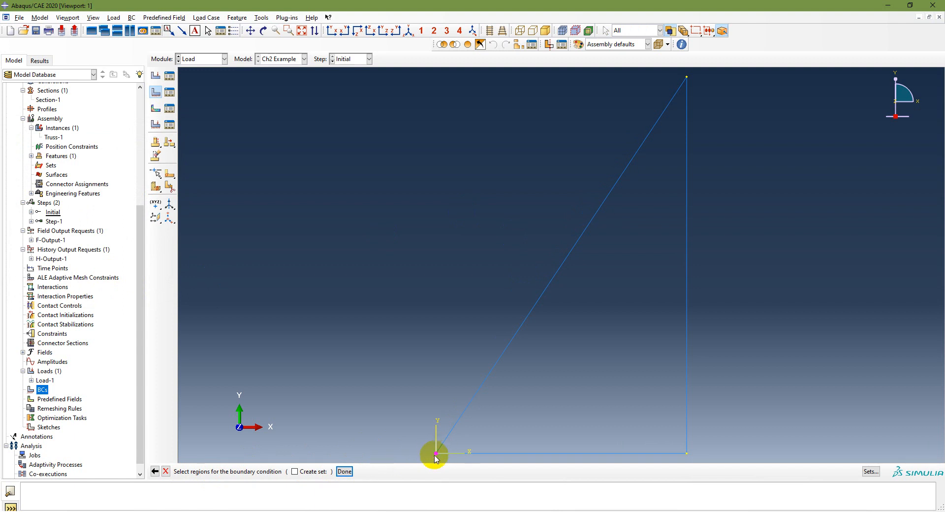
left_click(344, 471)
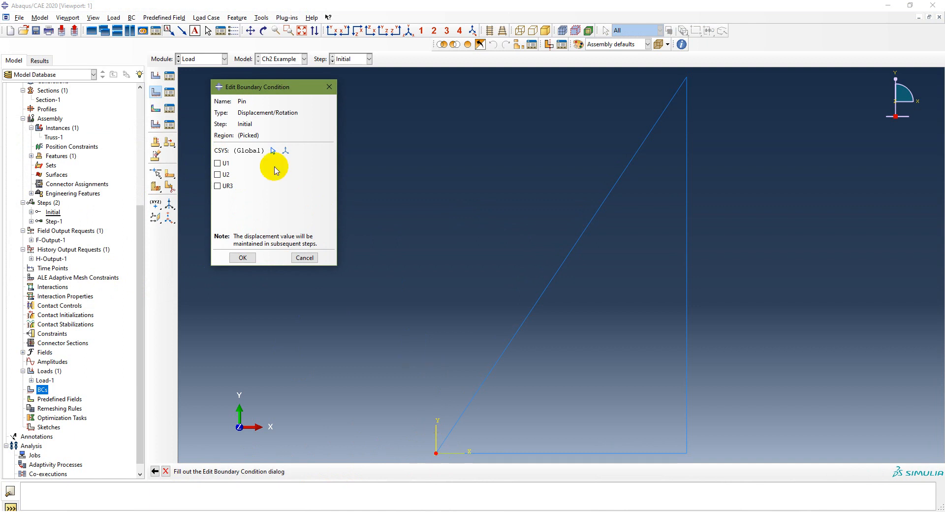
- Fix U1, U2 and UR3 for the Pin boundary condition
left_click(217, 163)
left_click(217, 175)
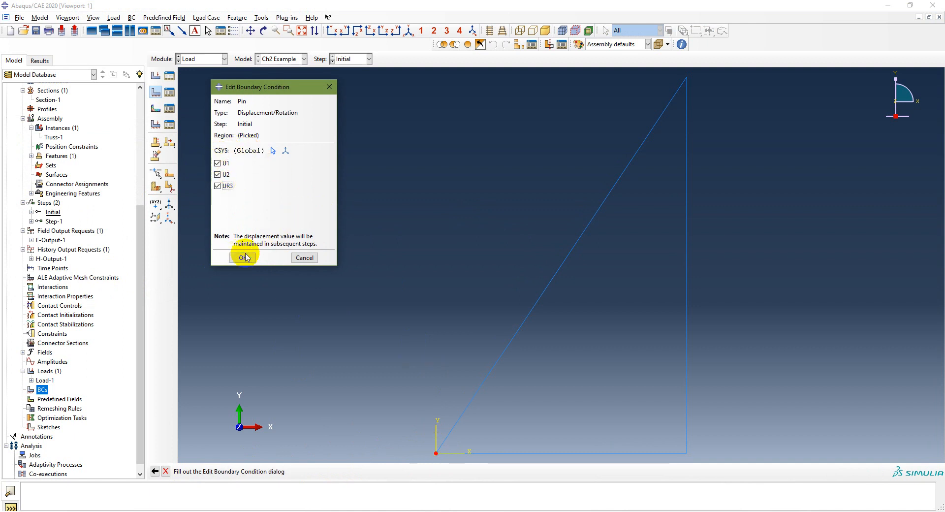
left_click(219, 187)
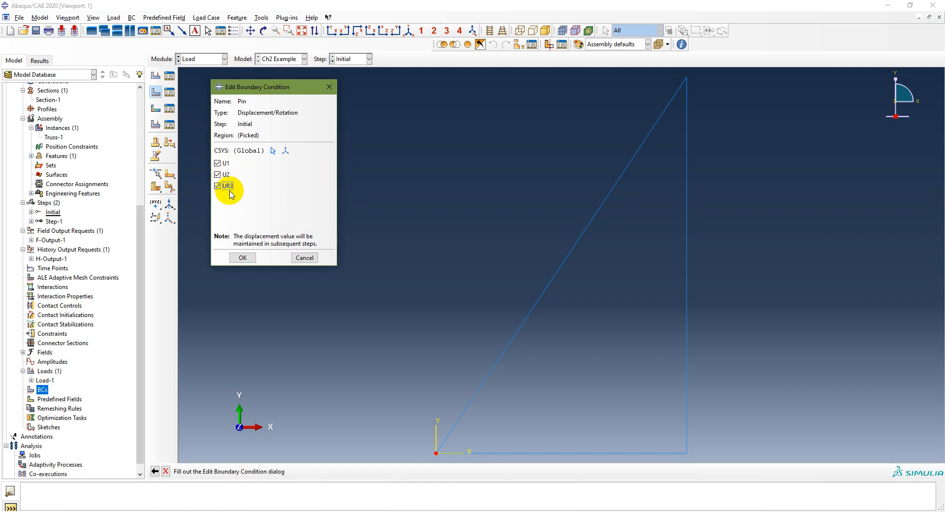
left_click(243, 258)
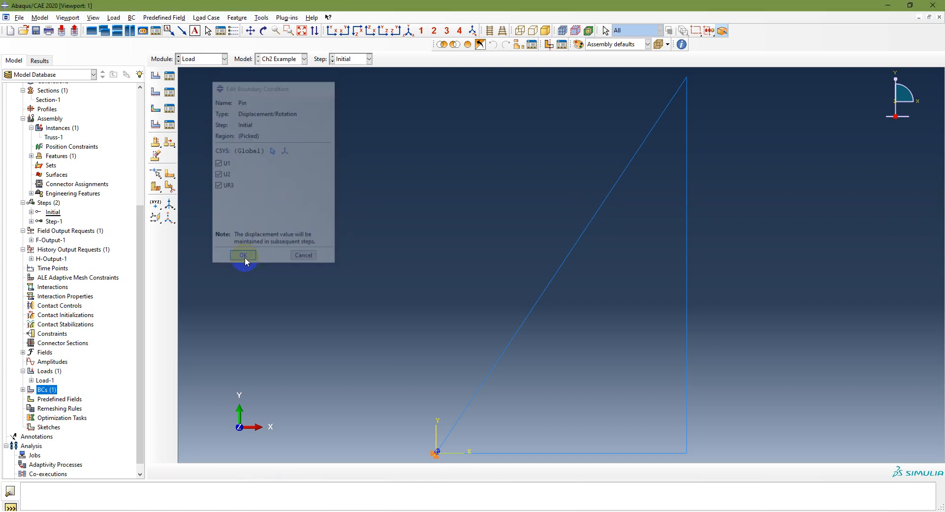
- Create a Displacement/Rotation boundary condition named Roller in the Initial step on the truss's bottom-right vertex
scroll(432, 460, "up", 1)
scroll(434, 458, "down", 4)
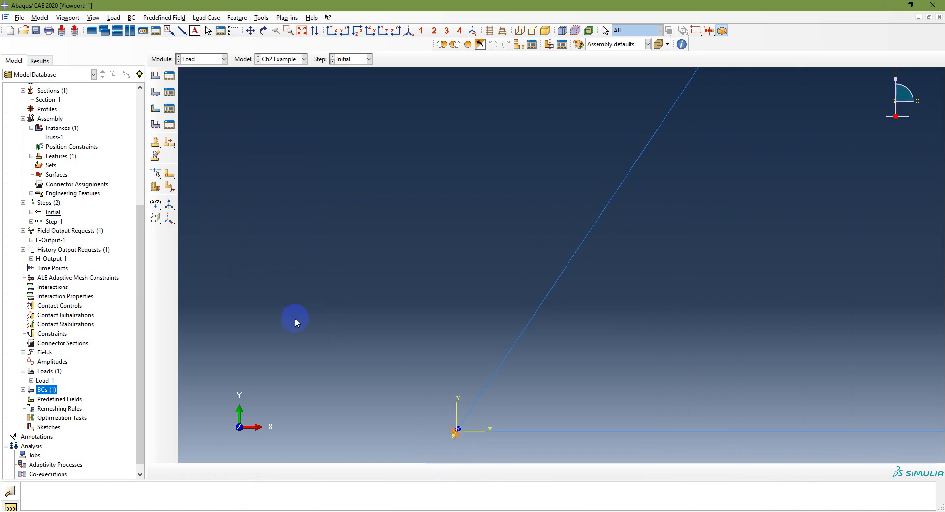
left_click(303, 31)
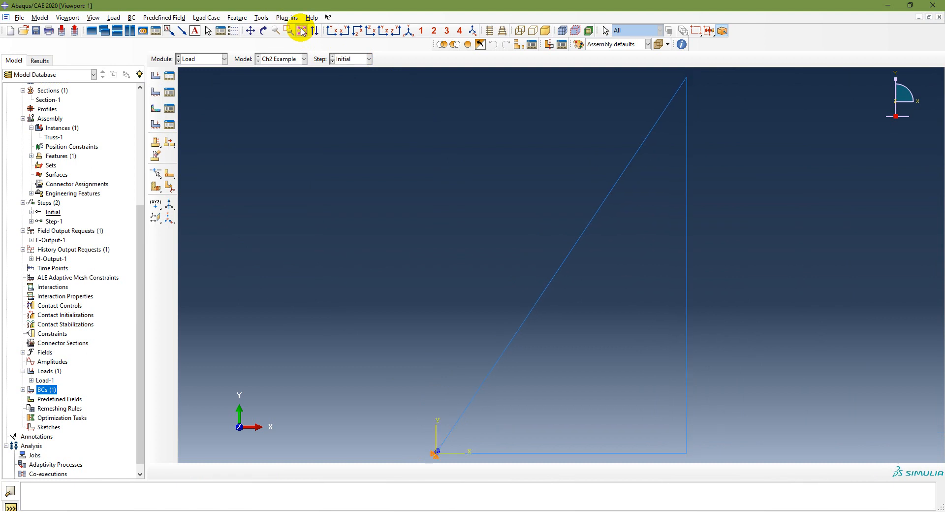
left_click(23, 389)
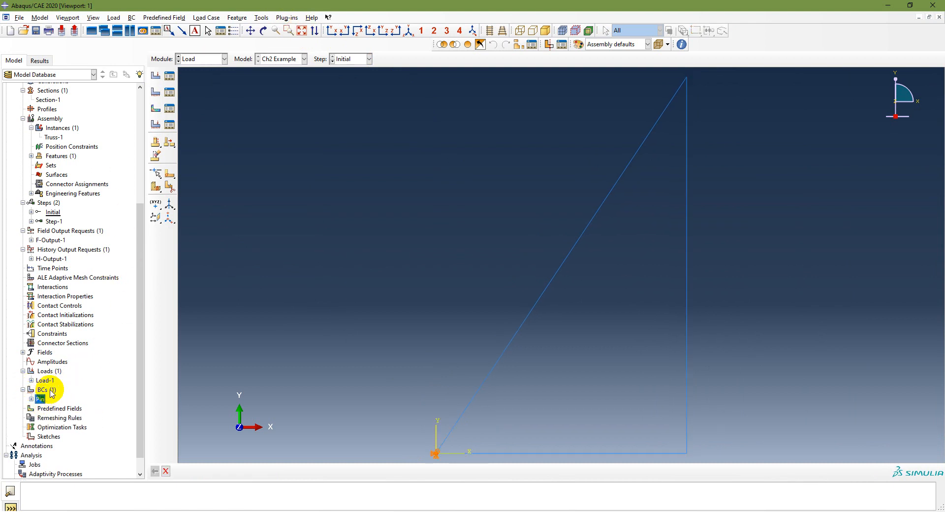
double_click(46, 389)
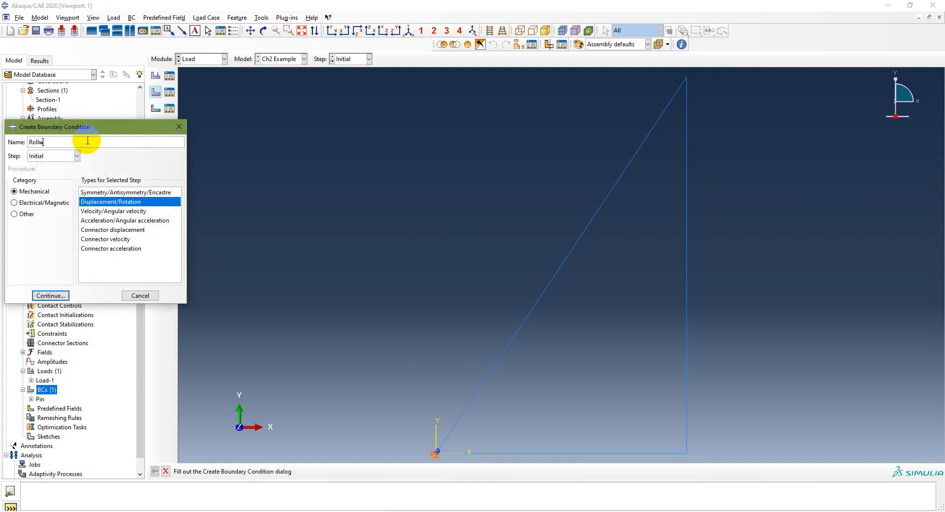
left_click(61, 156)
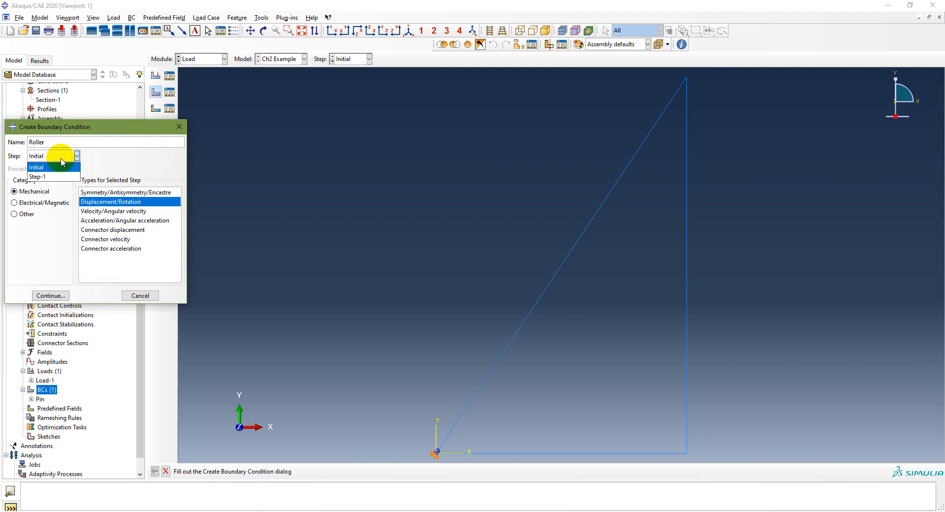
left_click(60, 167)
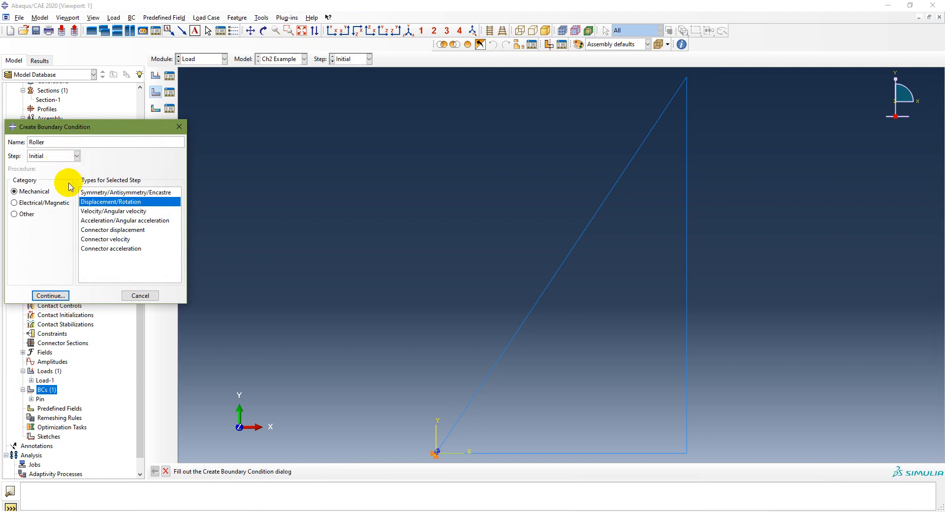
left_click(65, 296)
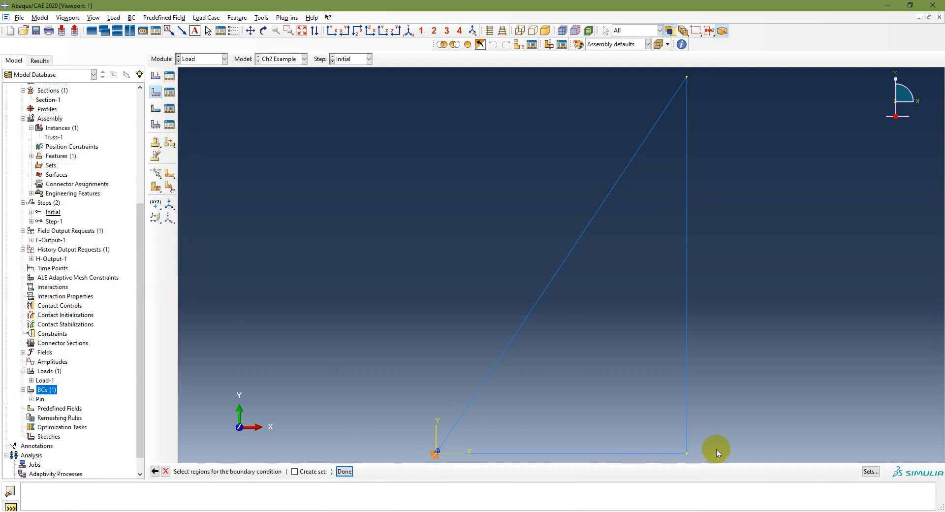
left_click(687, 453)
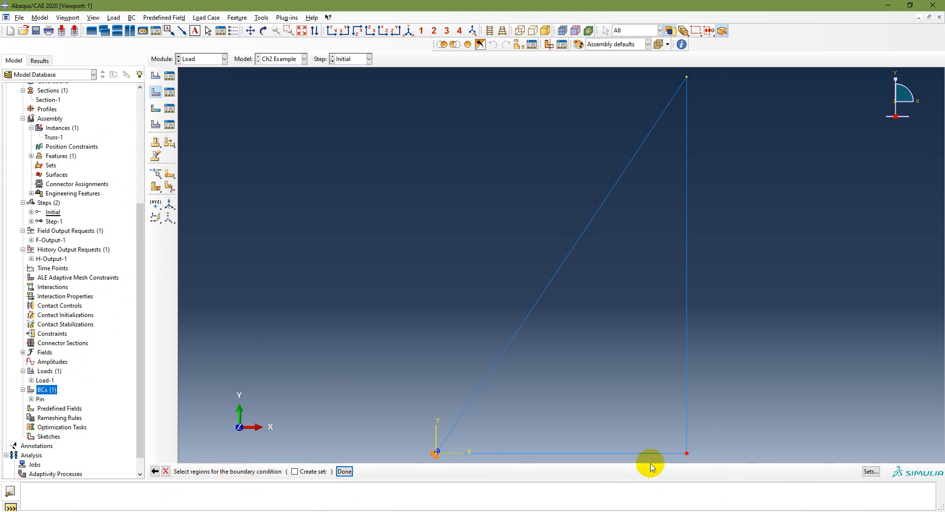
left_click(344, 471)
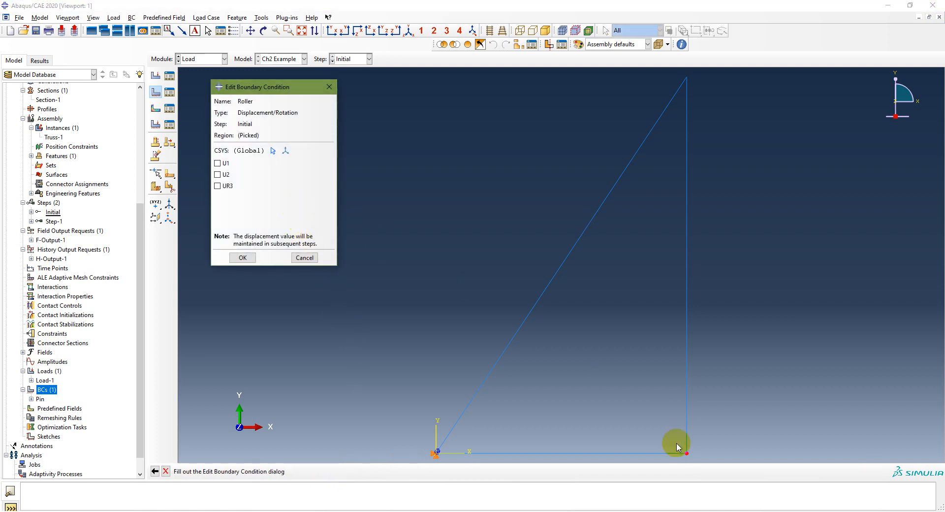
- Fix U2 and UR3 for the Roller boundary condition
left_click(221, 175)
left_click(221, 185)
left_click(244, 257)
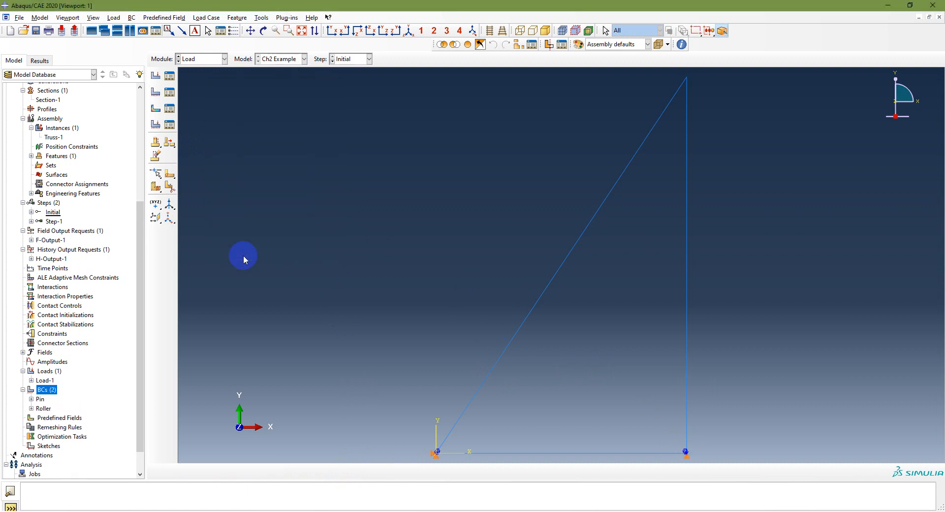
- Switch to PowerPoint and review the modeling and analysis procedure slides, then return
scroll(79, 396, "down", 1)
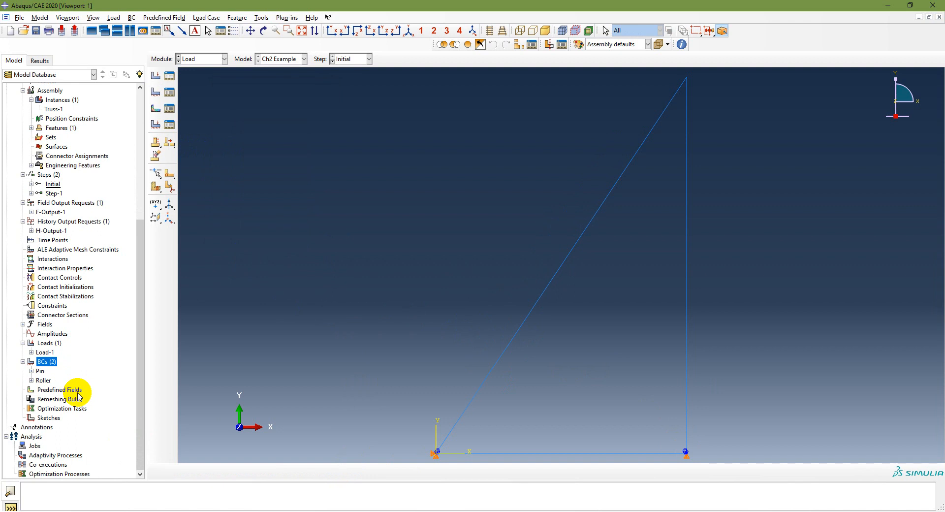
key("alt+Tab")
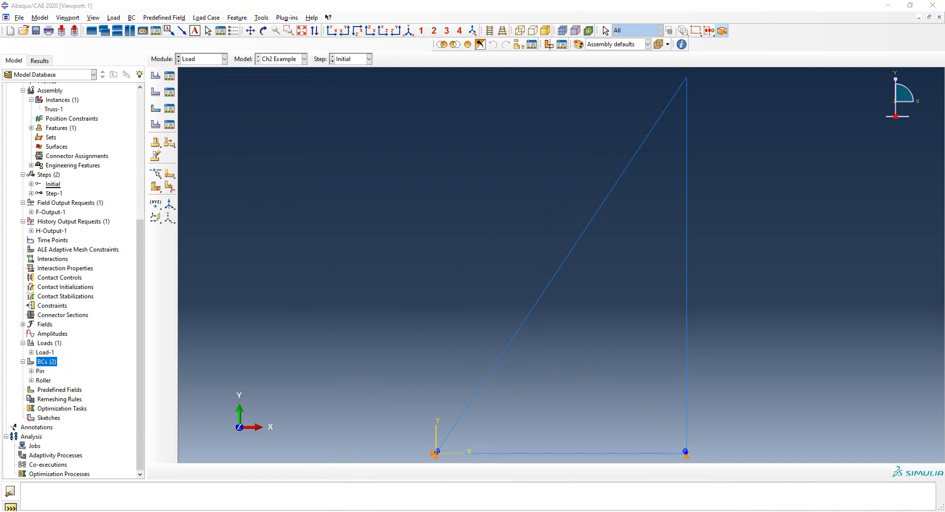
key("Left")
key("Left")
key("Right")
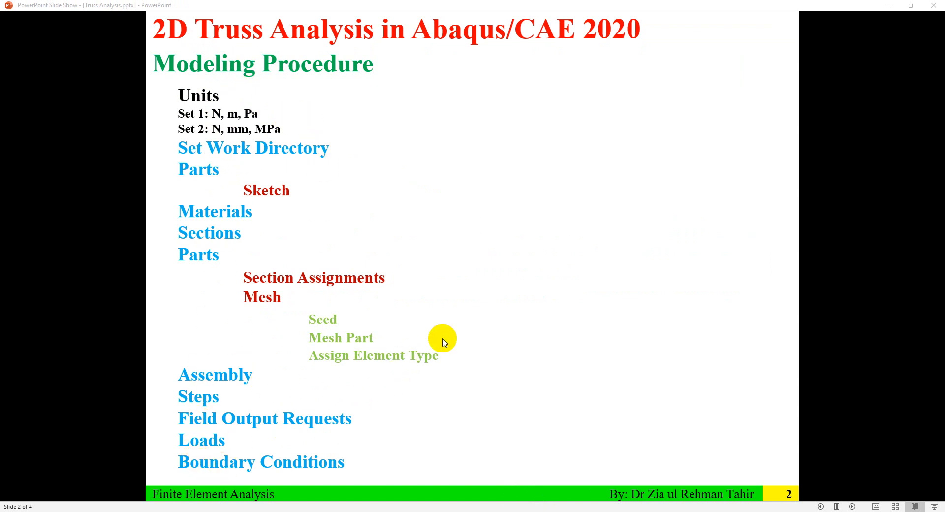
left_click(498, 311)
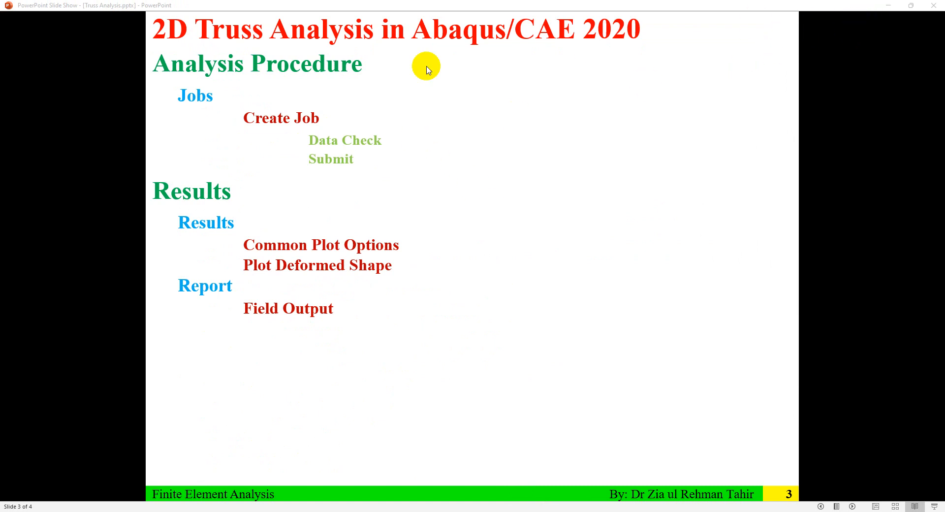
left_click(887, 6)
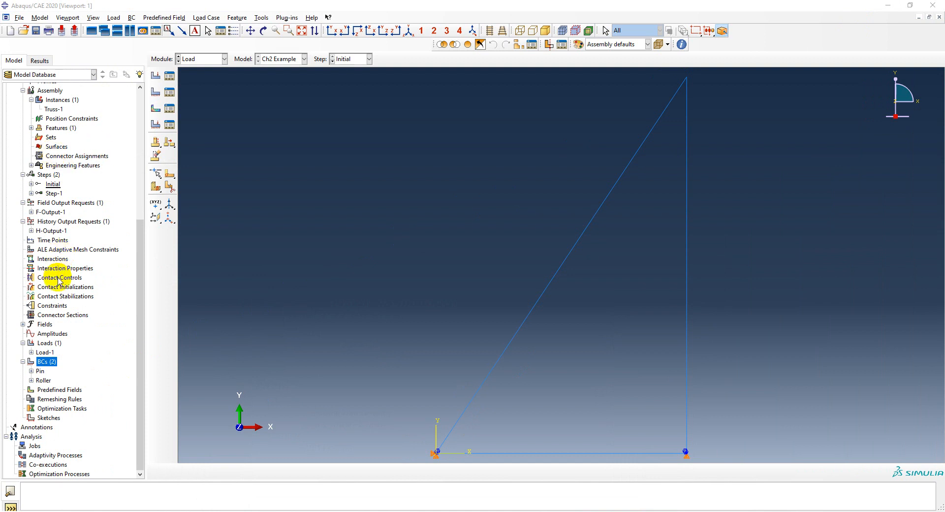
- Try to create a job named Ch2 Example for the Ch2 Example model
scroll(60, 170, "up", 7)
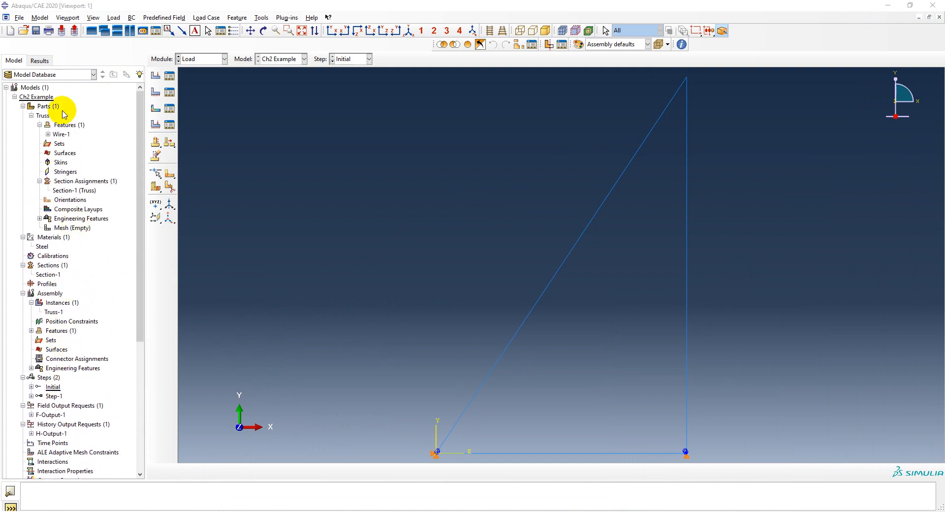
left_click(14, 97)
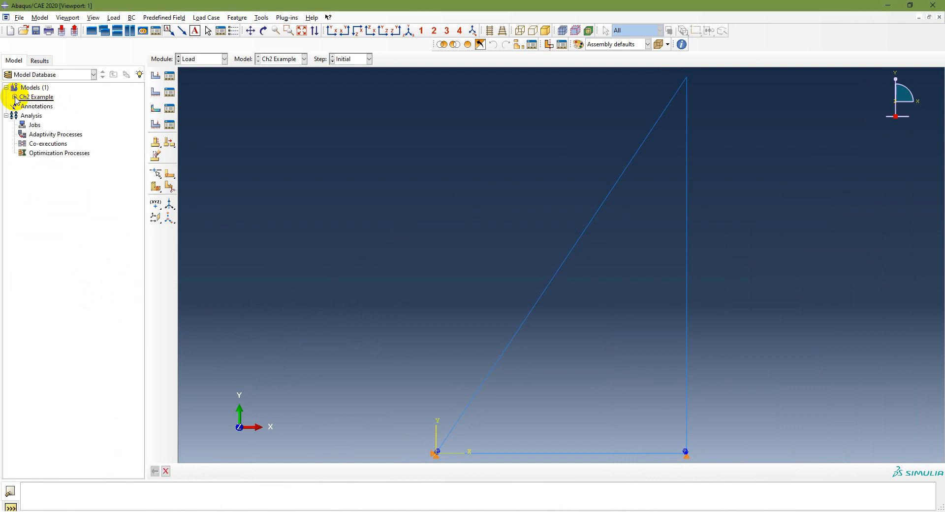
left_click(6, 116)
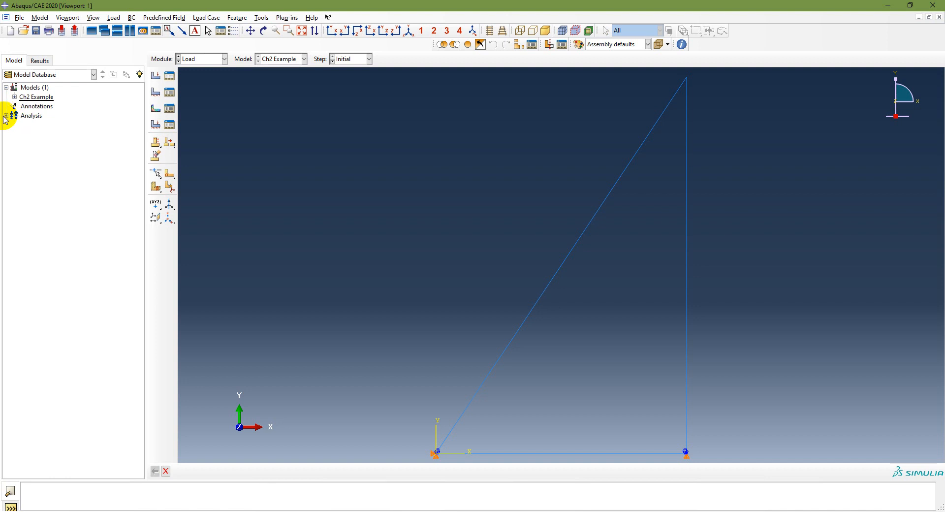
left_click(5, 116)
left_click(35, 126)
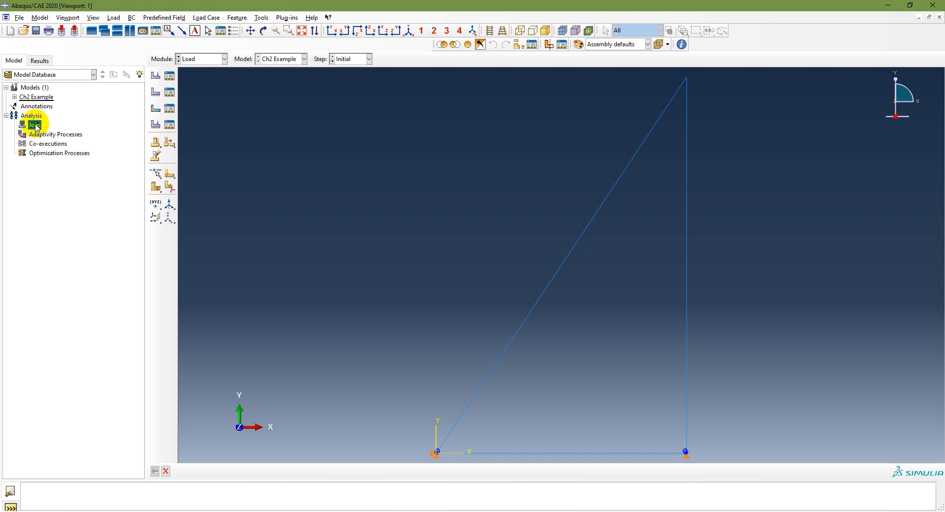
double_click(36, 126)
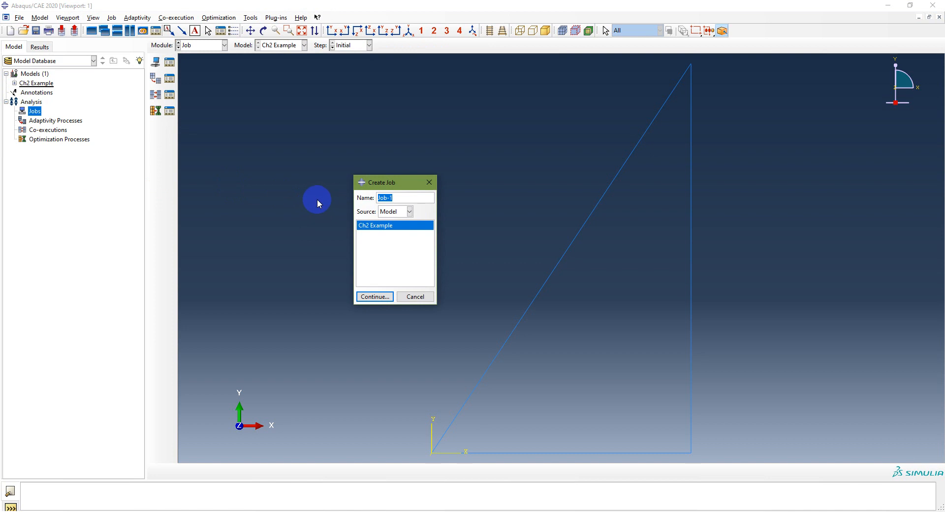
type("Ch2 Example")
left_click(371, 297)
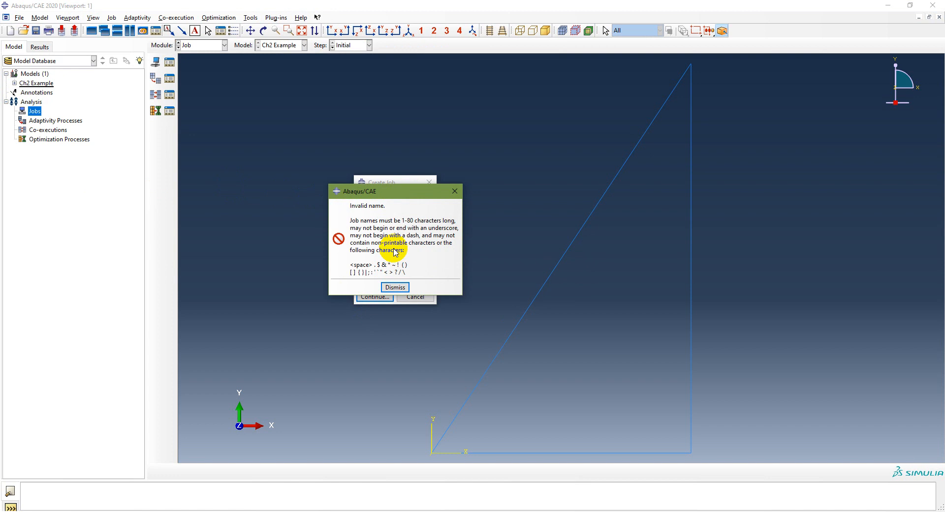
left_click(395, 288)
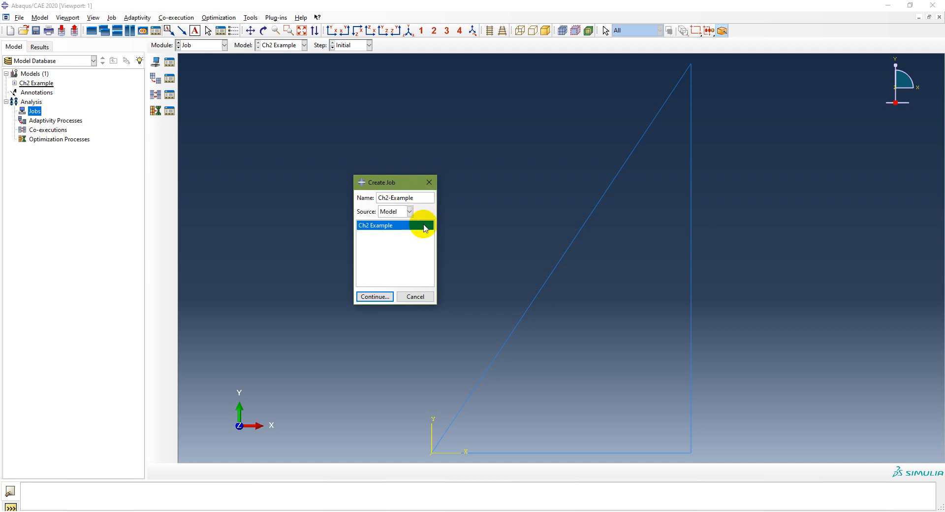
- Create the job Ch2-Example with default settings and select it under Jobs
left_click(374, 296)
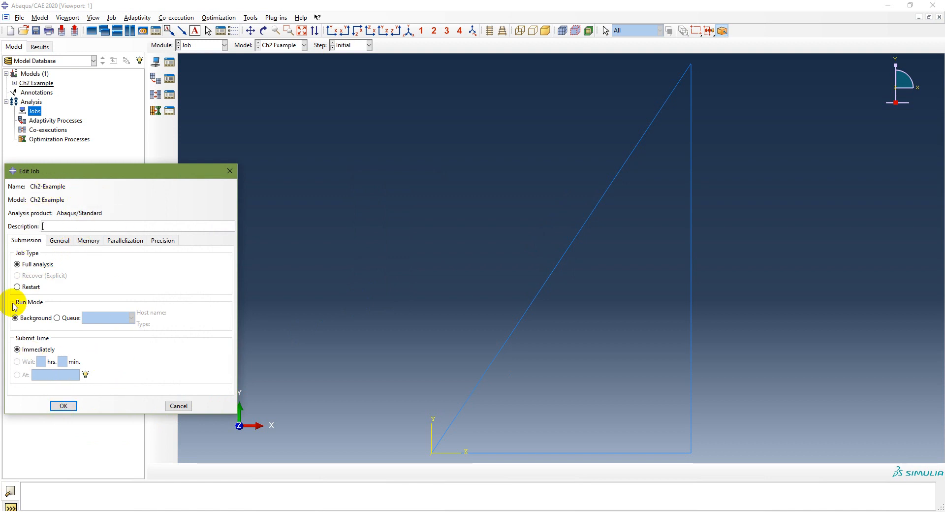
left_click(63, 405)
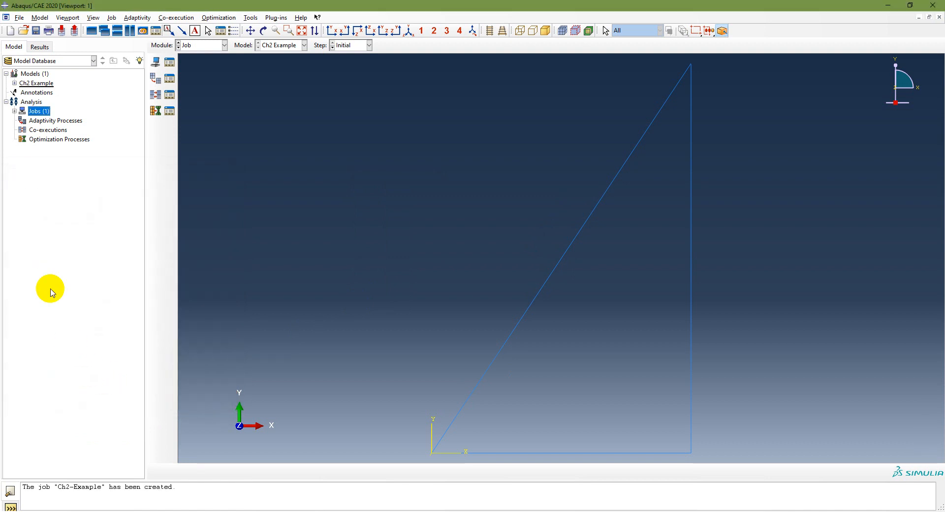
left_click(14, 112)
left_click(45, 122)
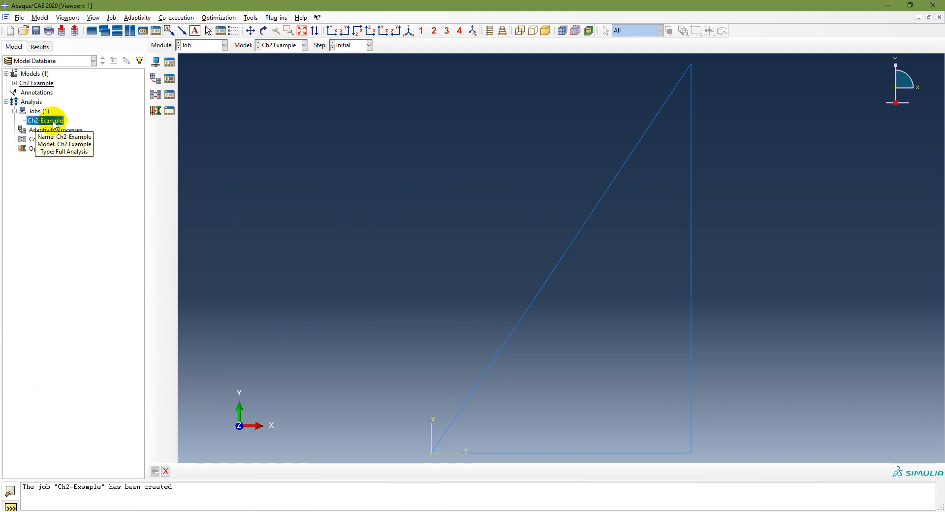
- Switch to PowerPoint to review the analysis procedure slide, then return to Abaqus/CAE
left_click(334, 511)
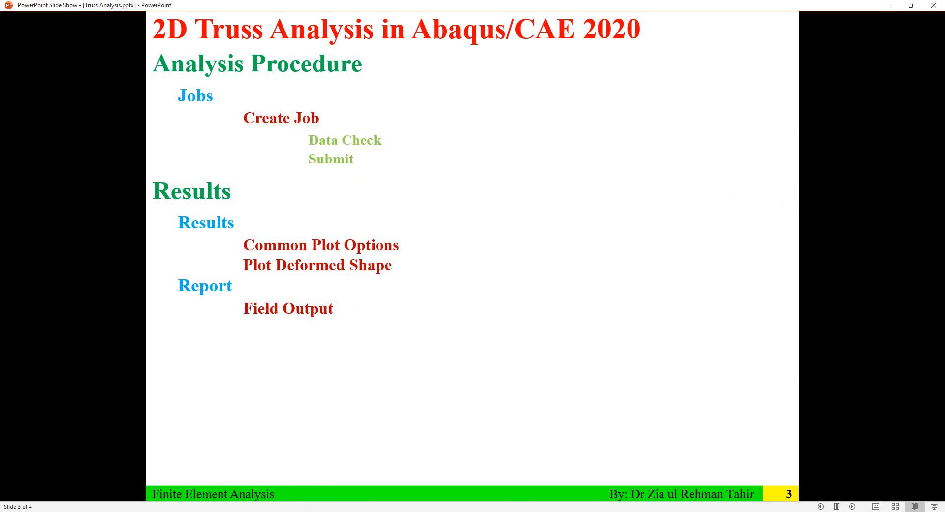
left_click(323, 472)
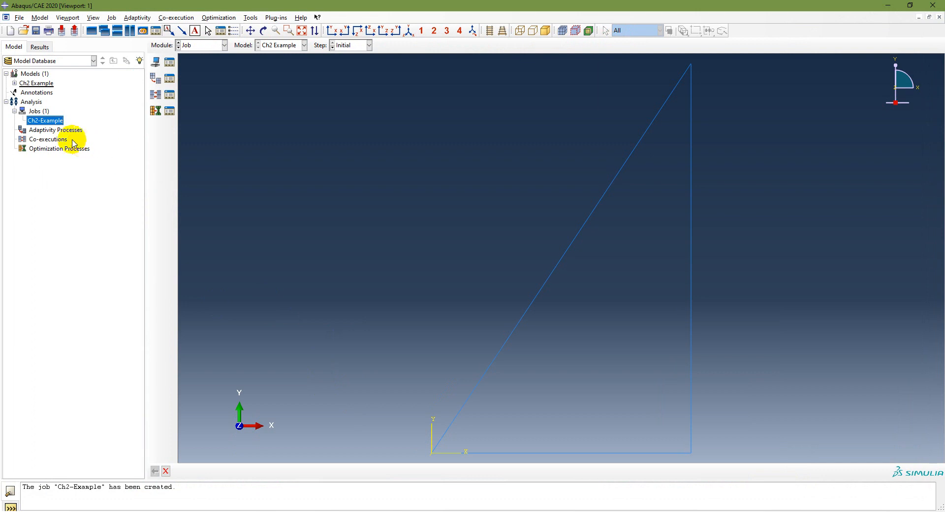
- Try to run a data check on the Ch2-Example job, continuing despite the unmeshed Truss-1 instance
right_click(59, 123)
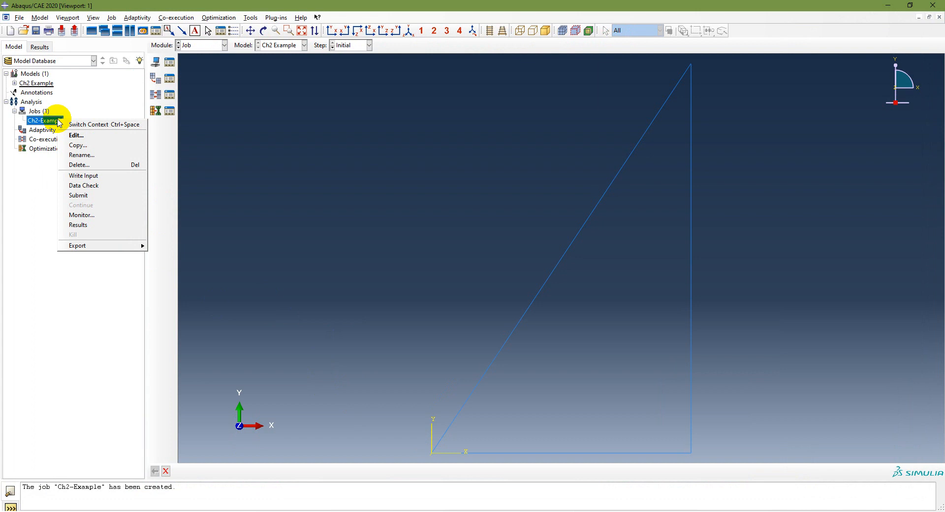
left_click(101, 185)
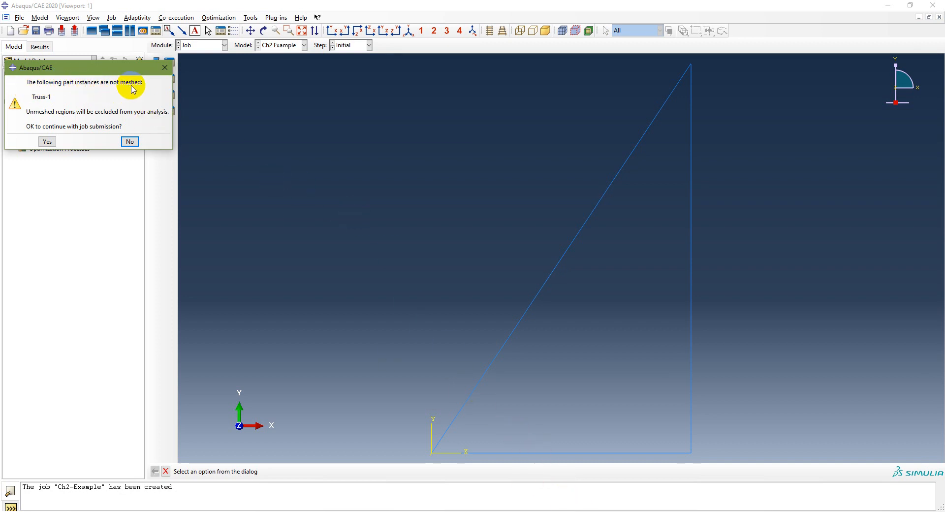
left_click(47, 141)
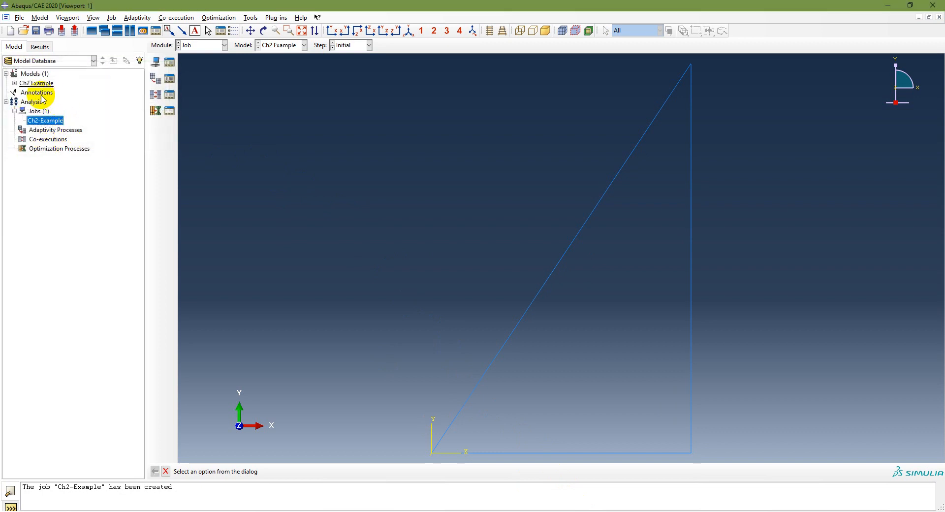
- Open the Truss part's mesh in the Mesh module and allow the licensing program through the firewall
left_click(15, 84)
left_click(69, 205)
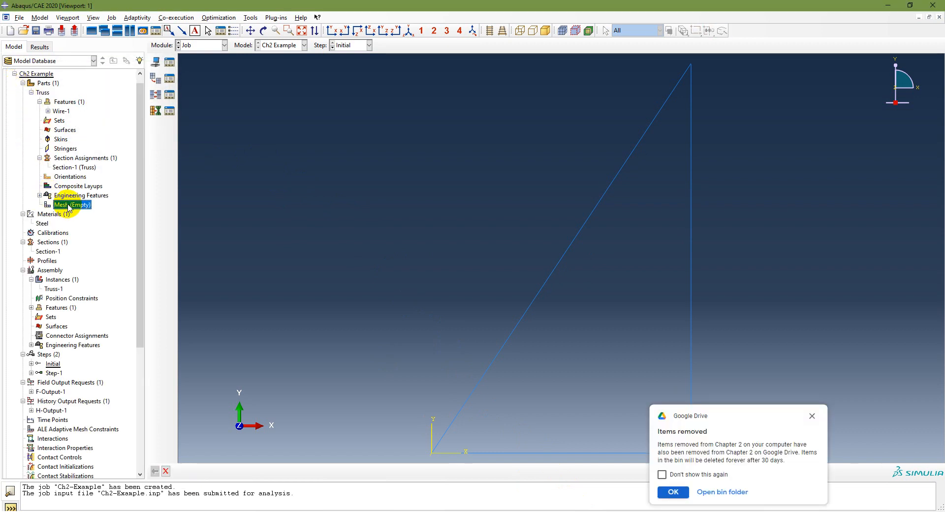
double_click(69, 206)
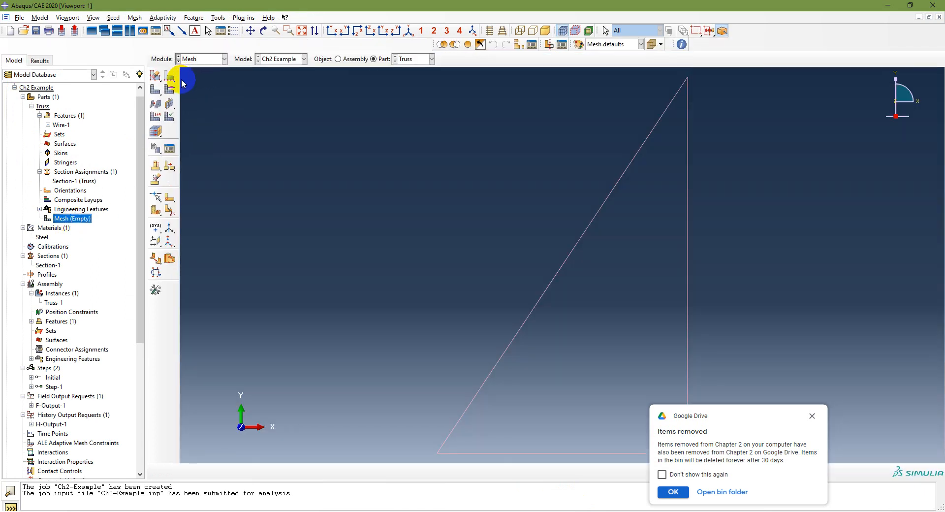
left_click(514, 348)
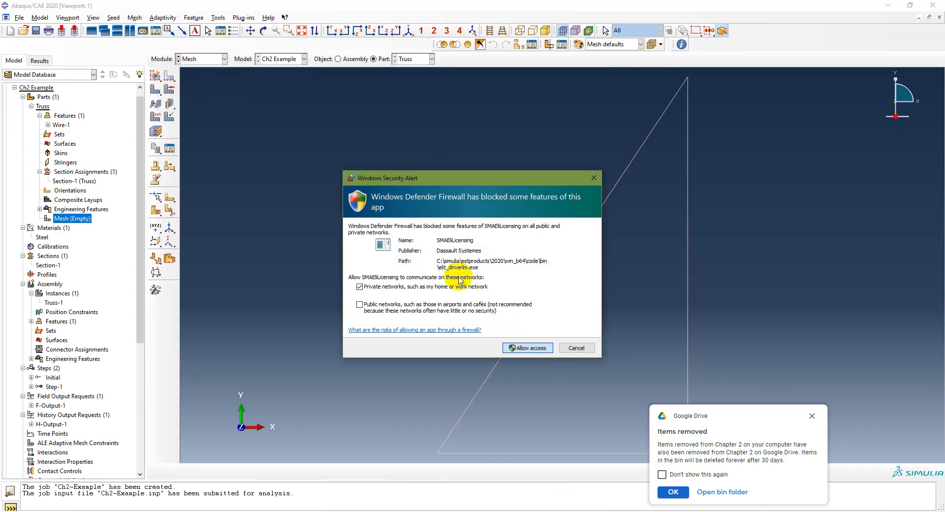
left_click(520, 348)
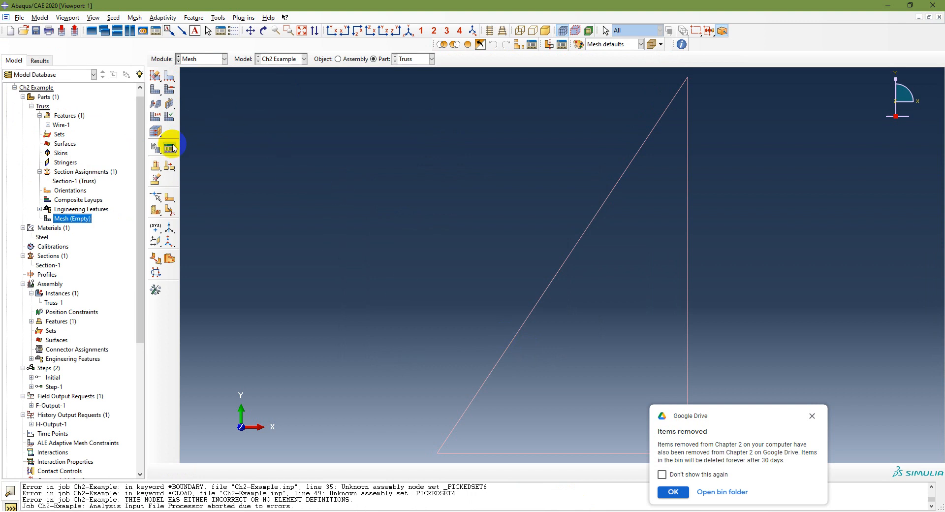
- Generate the mesh on the Truss part, confirming the meshing
scroll(86, 281, "down", 7)
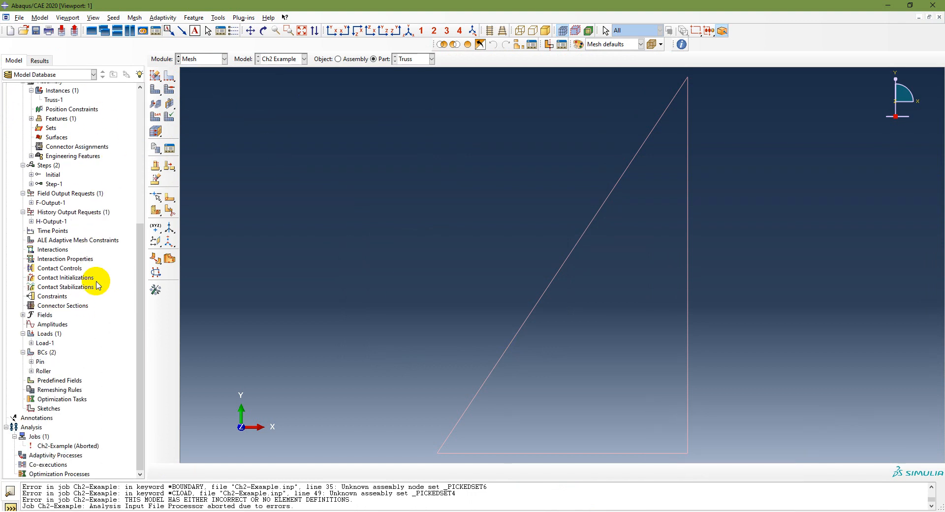
scroll(97, 285, "up", 6)
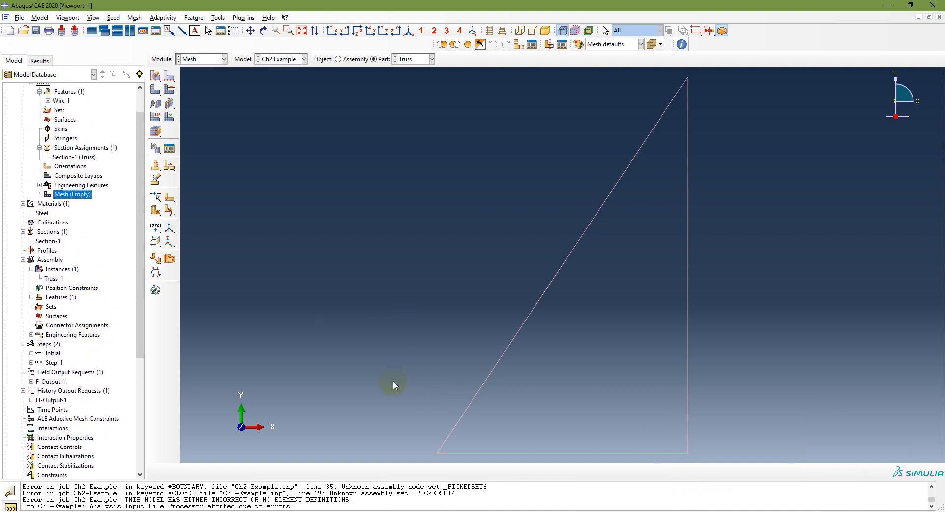
left_click(169, 79)
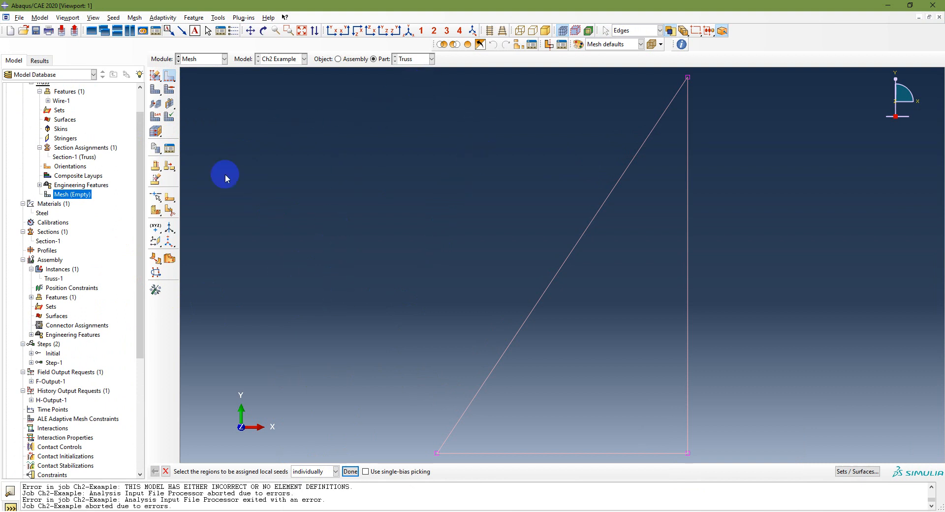
left_click(155, 89)
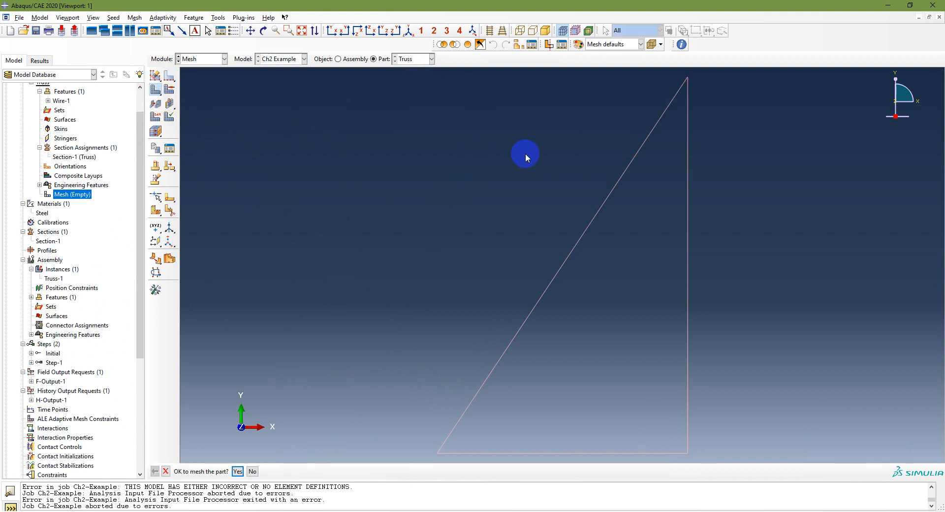
left_click(237, 471)
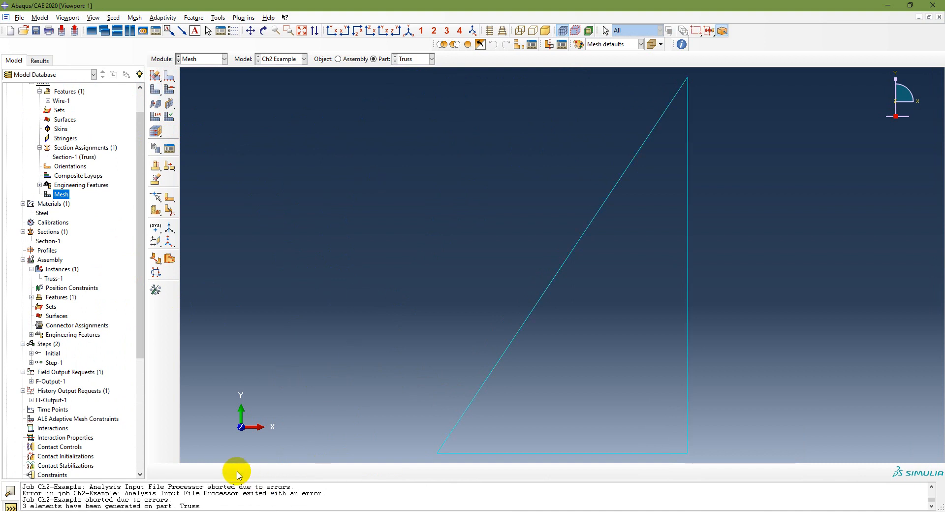
- Assign an element type to all edges of the Truss part
left_click(160, 121)
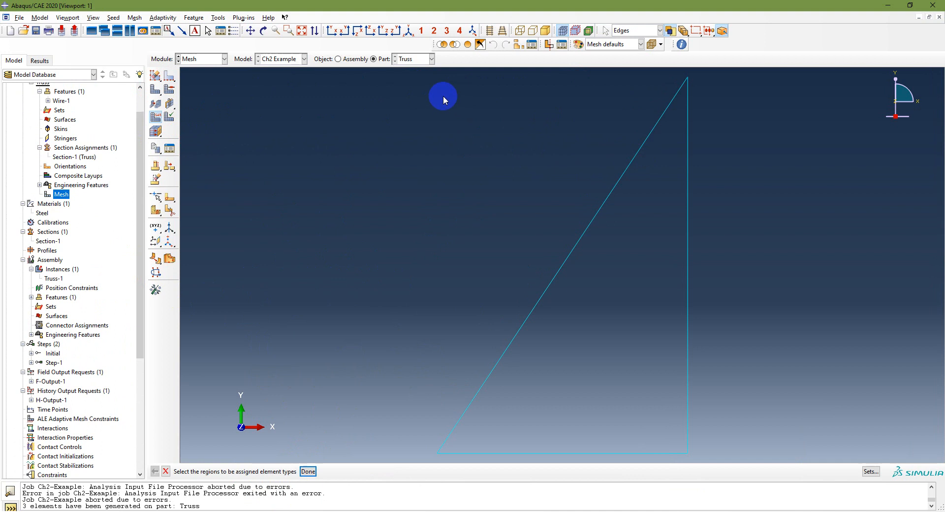
left_click(154, 120)
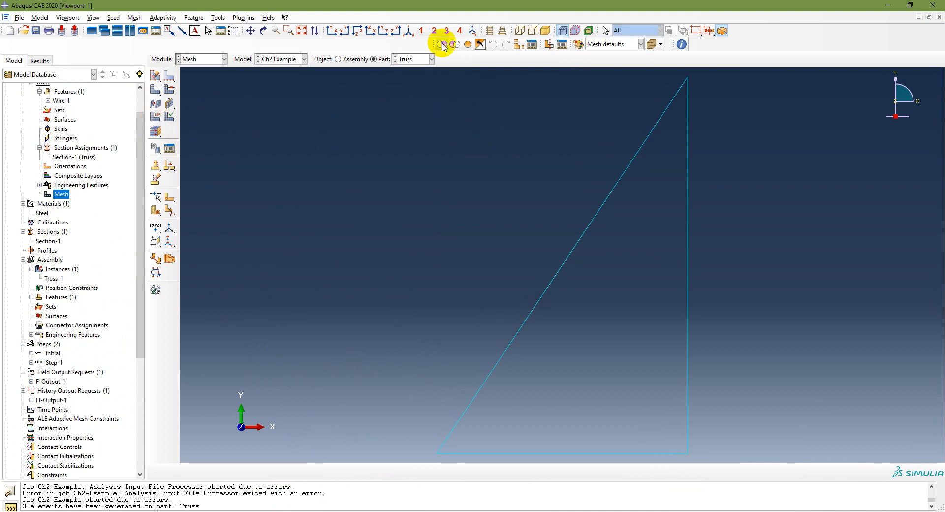
left_click(155, 117)
left_click_drag(409, 69, 729, 468)
left_click(308, 471)
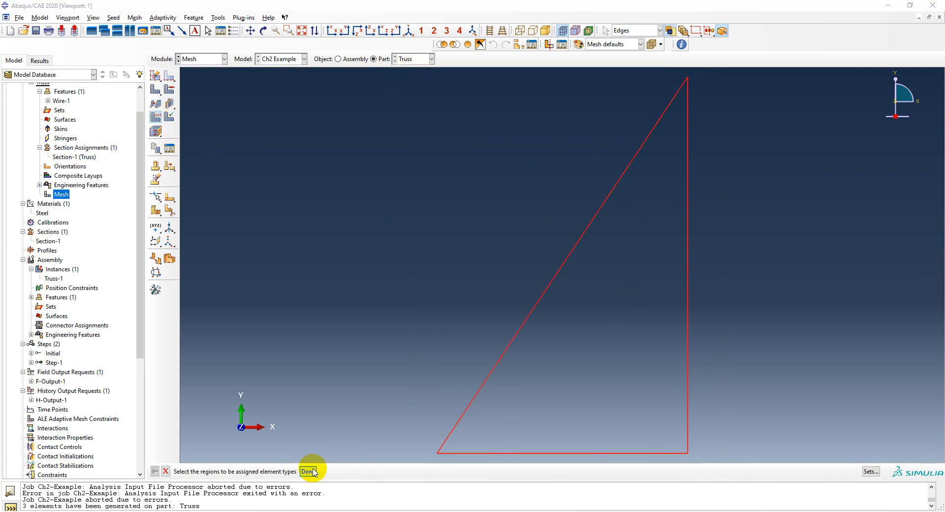
left_click(62, 393)
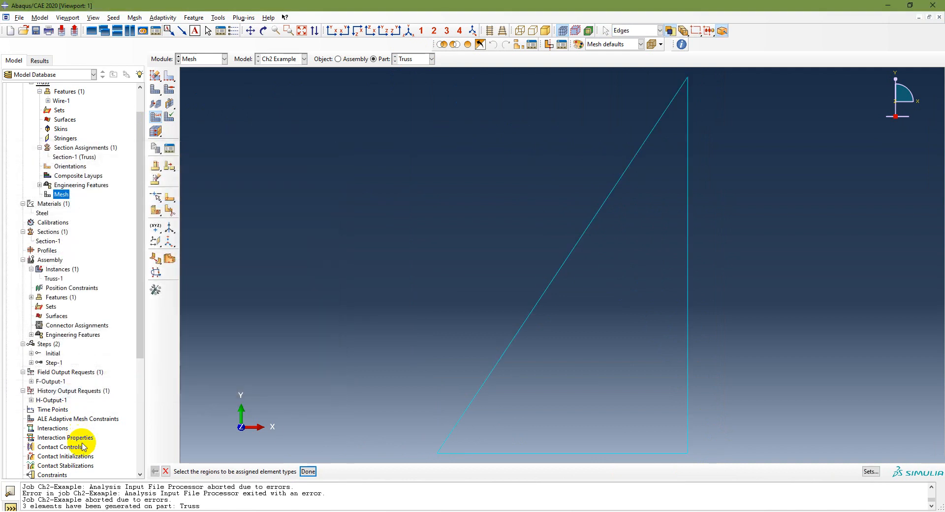
scroll(84, 443, "down", 5)
left_click(307, 471)
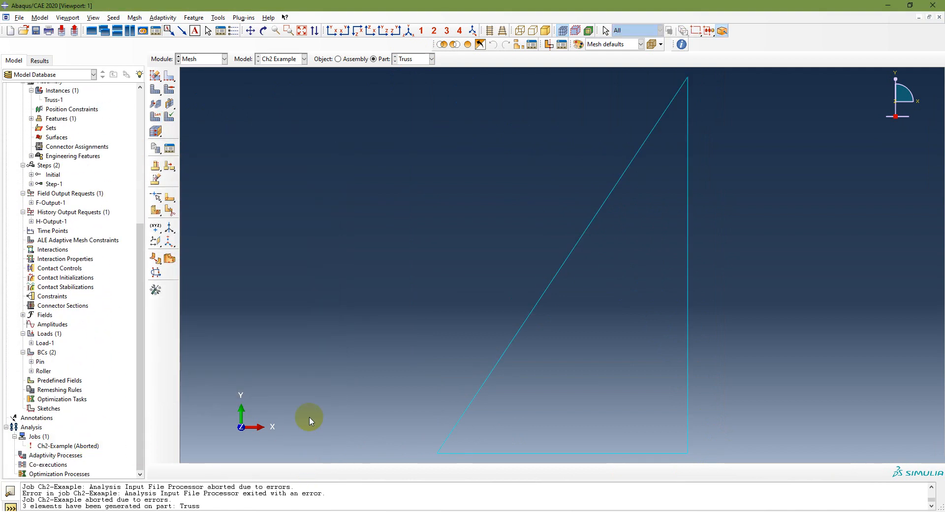
- Run a data check on the Ch2-Example job, overwriting the existing job files, and review the messages
left_click(71, 446)
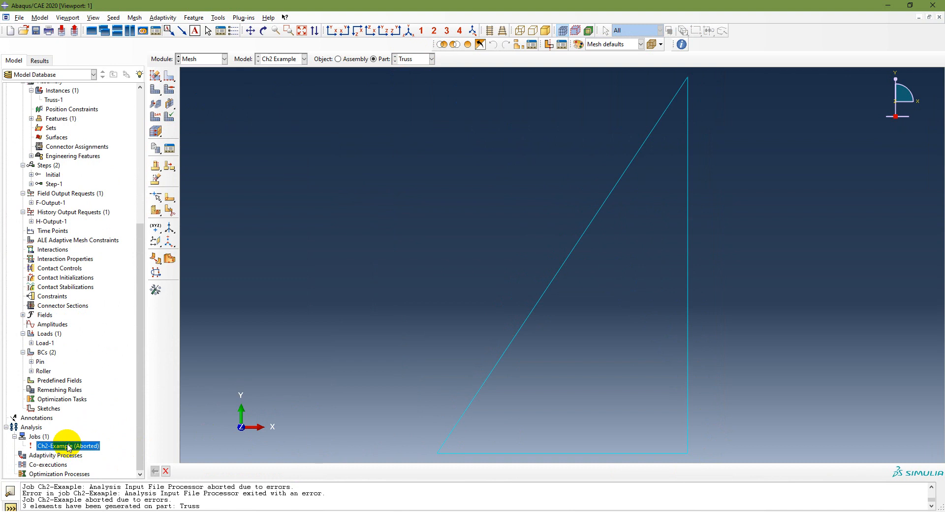
right_click(68, 447)
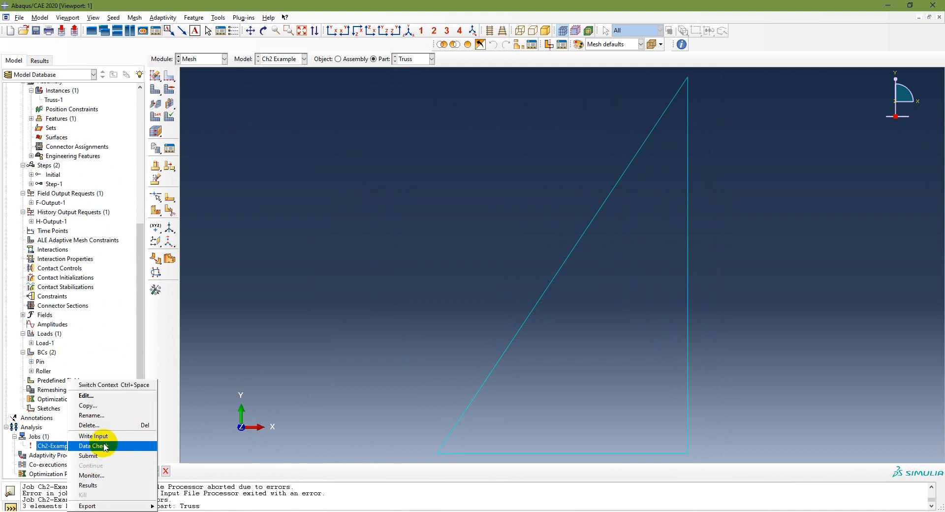
left_click(94, 457)
left_click(422, 172)
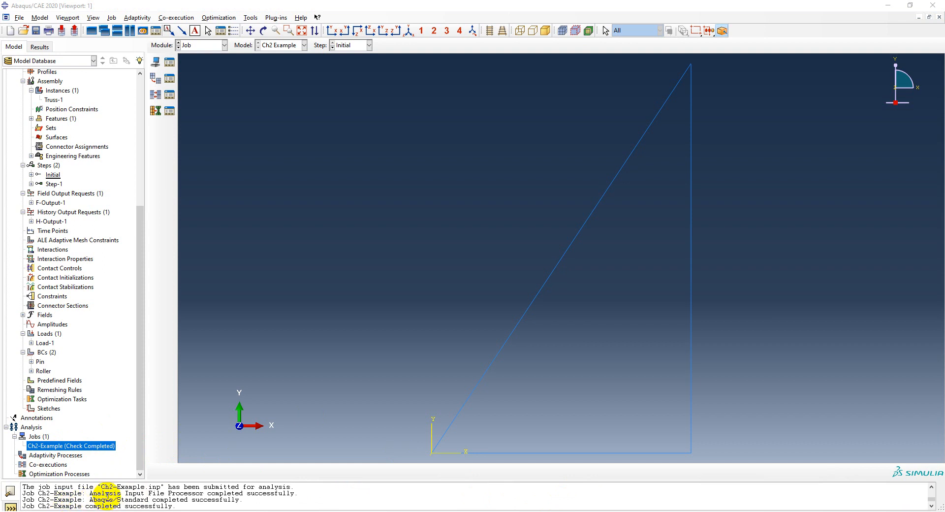
scroll(106, 499, "up", 1)
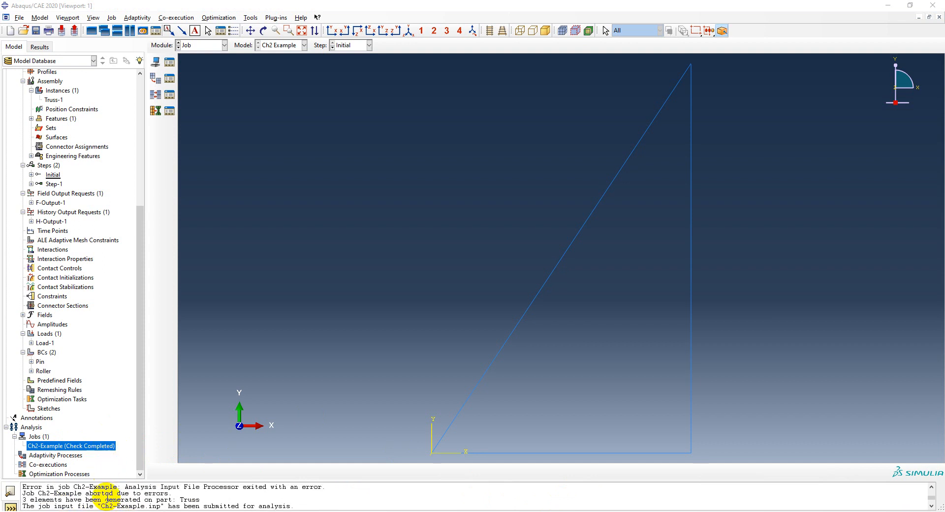
scroll(129, 492, "down", 2)
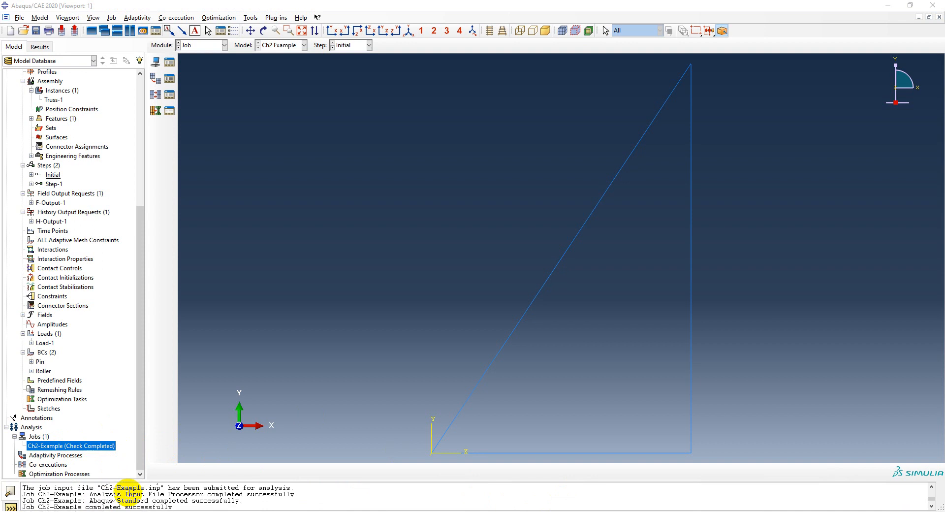
- Submit the Ch2-Example job for analysis, overwriting the existing job files
right_click(95, 448)
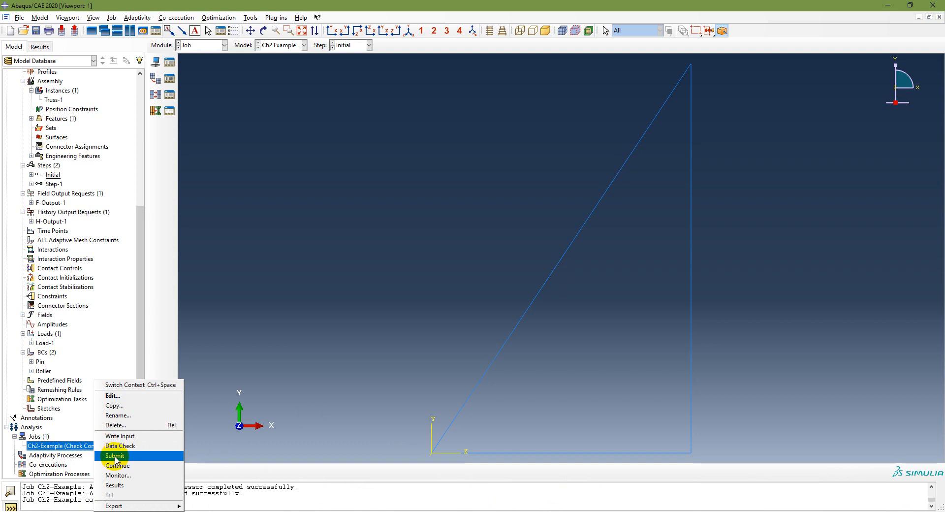
left_click(114, 456)
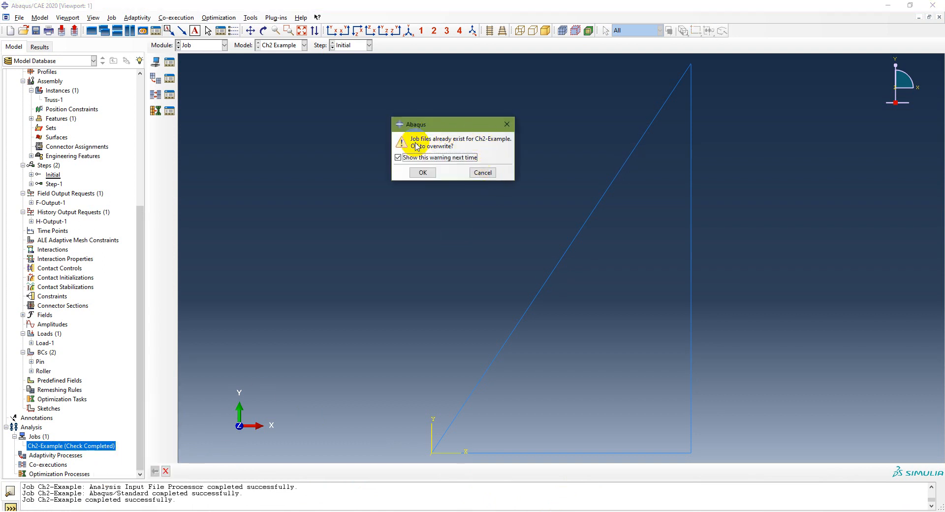
left_click(421, 173)
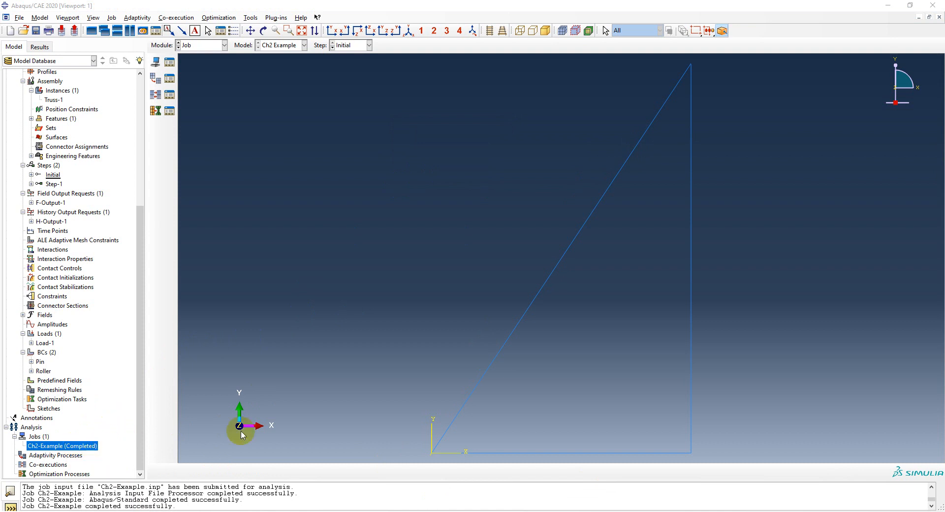
- Switch to PowerPoint to review the results procedure slide, then return to Abaqus/CAE
left_click(315, 511)
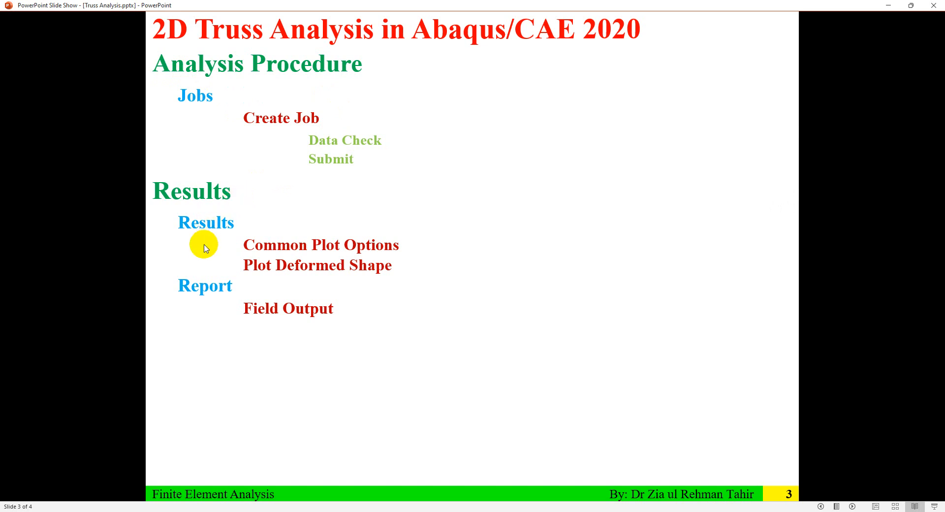
left_click(886, 5)
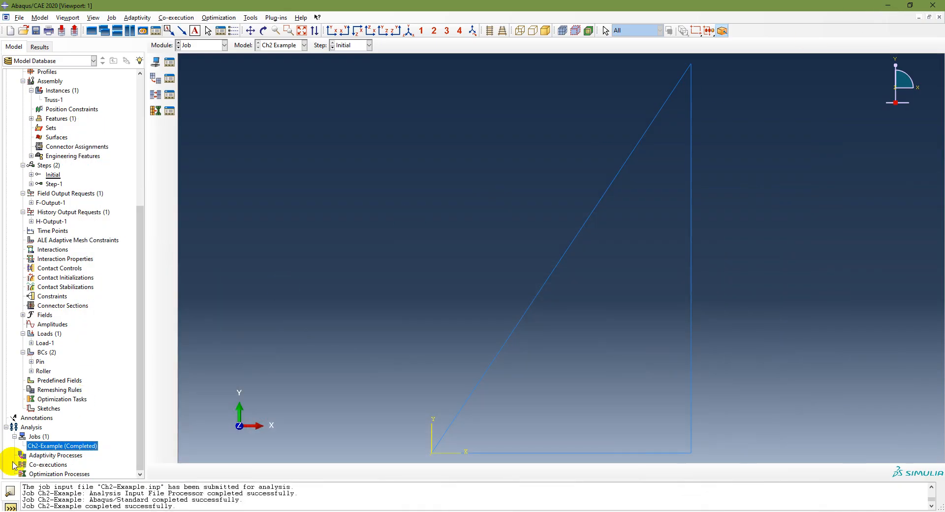
- Open the Ch2-Example job results and select Ch2-Example.odb under output databases
right_click(74, 448)
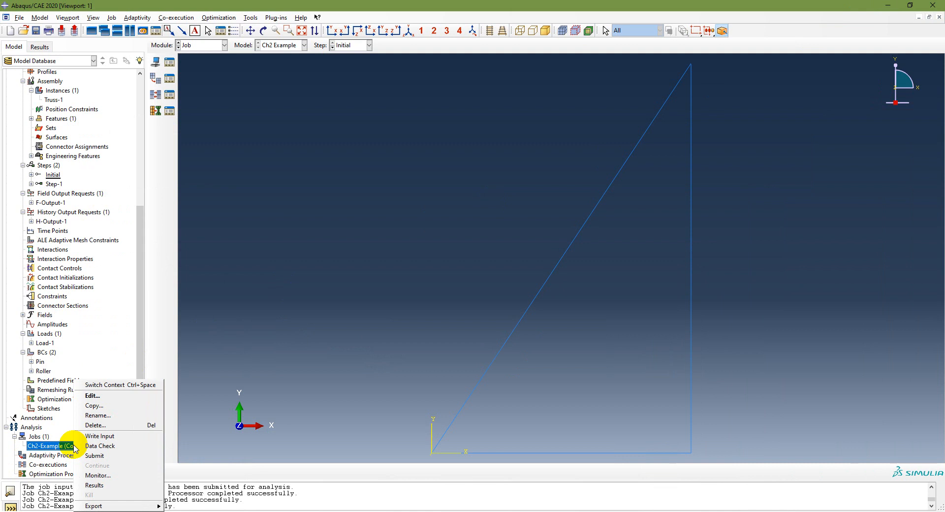
left_click(98, 485)
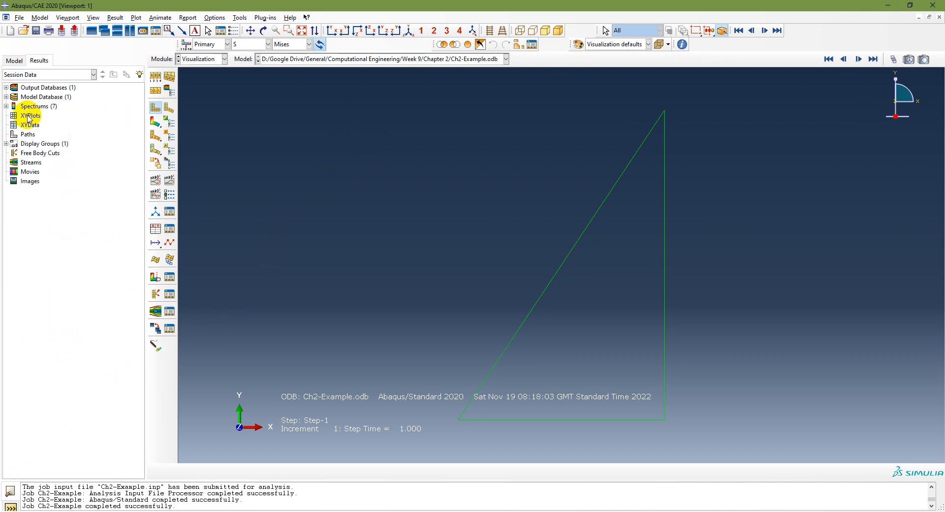
left_click(6, 87)
left_click(48, 97)
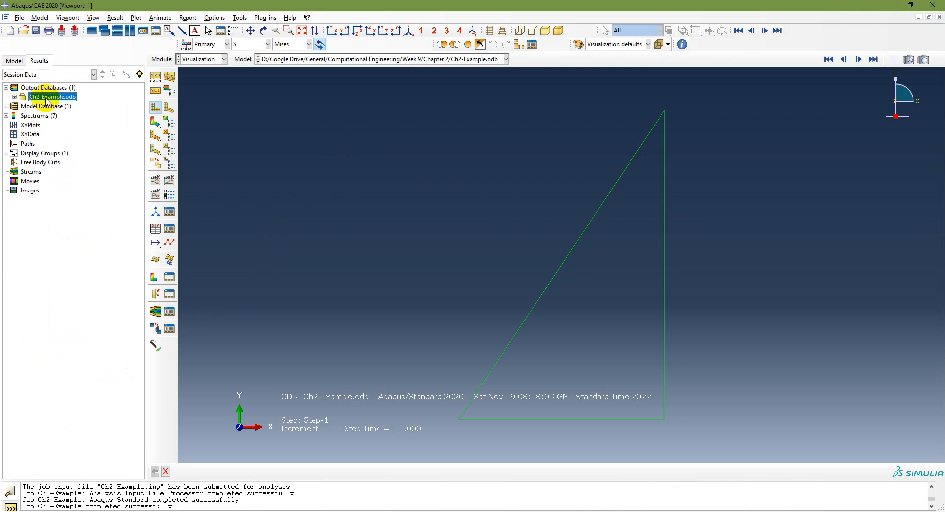
left_click(15, 60)
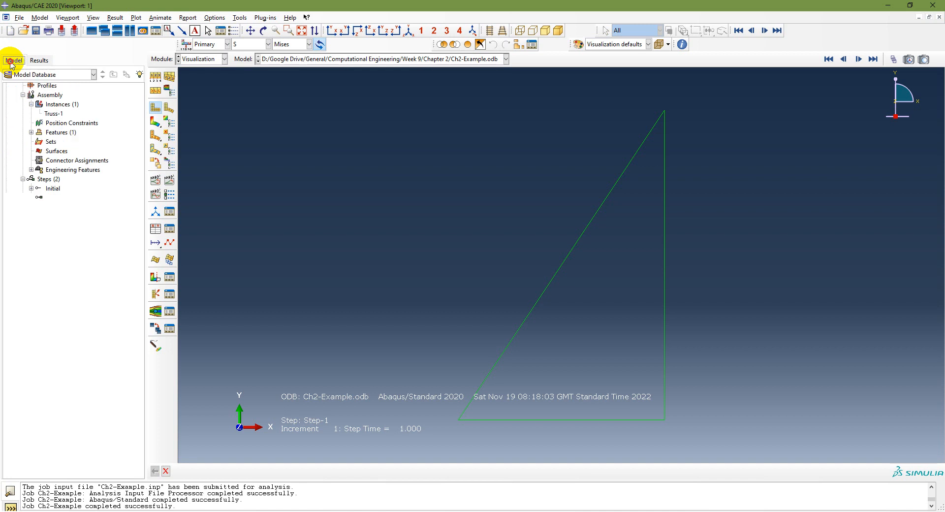
left_click(37, 60)
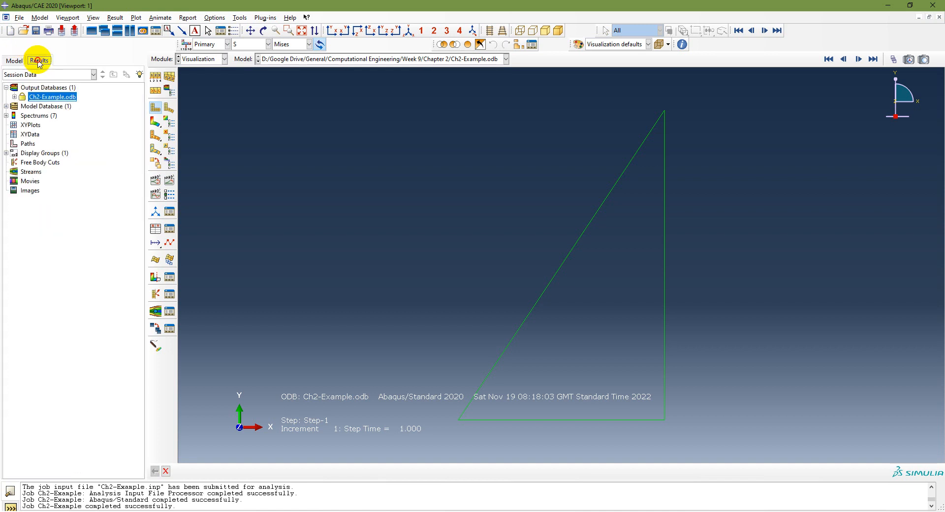
left_click(19, 17)
left_click(31, 38)
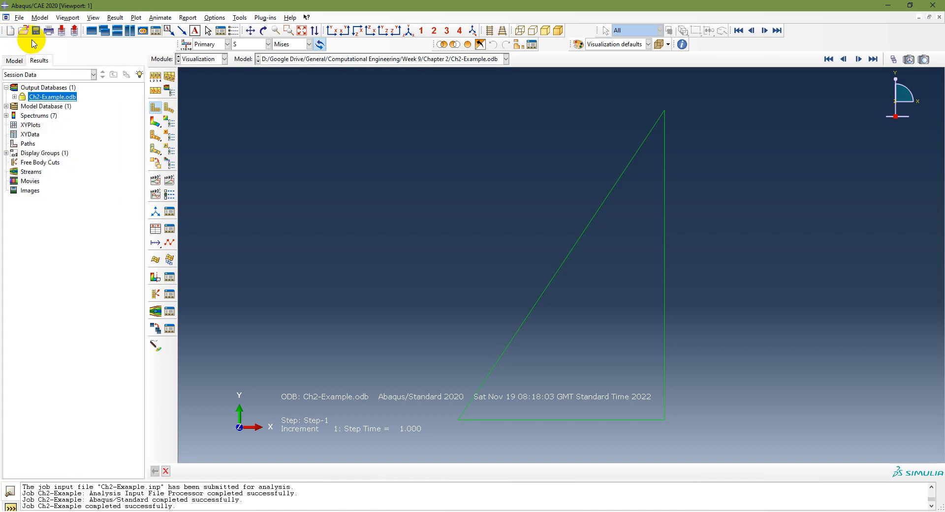
- Open the Ch2-Example.odb output database for viewing
left_click(327, 215)
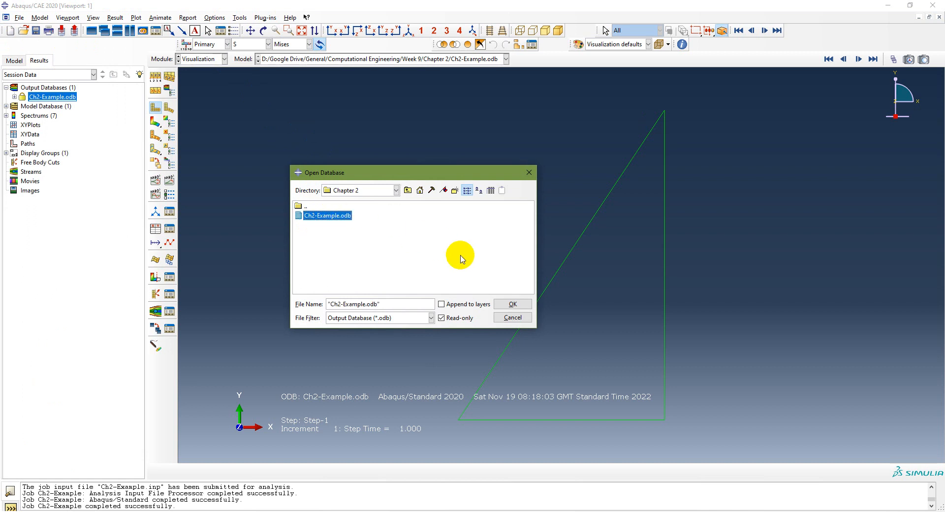
left_click(512, 304)
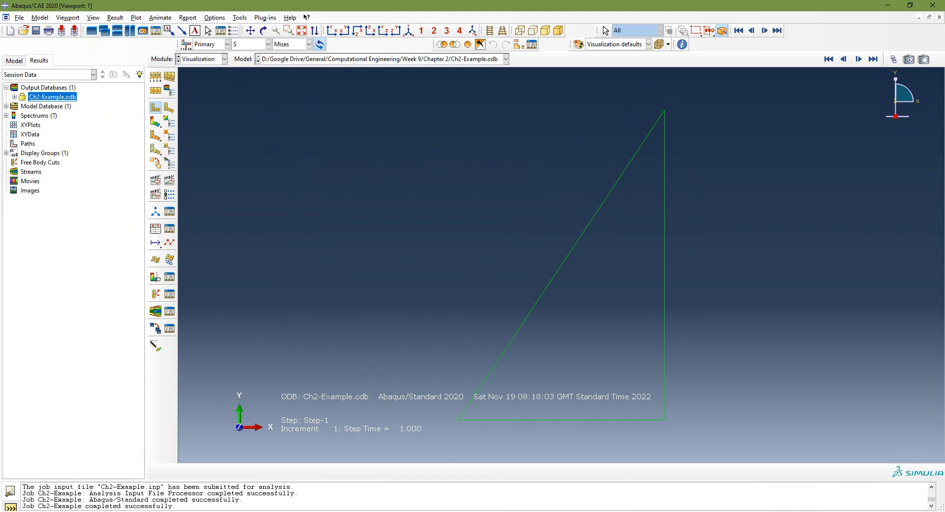
key("alt+Tab")
key("alt+Tab")
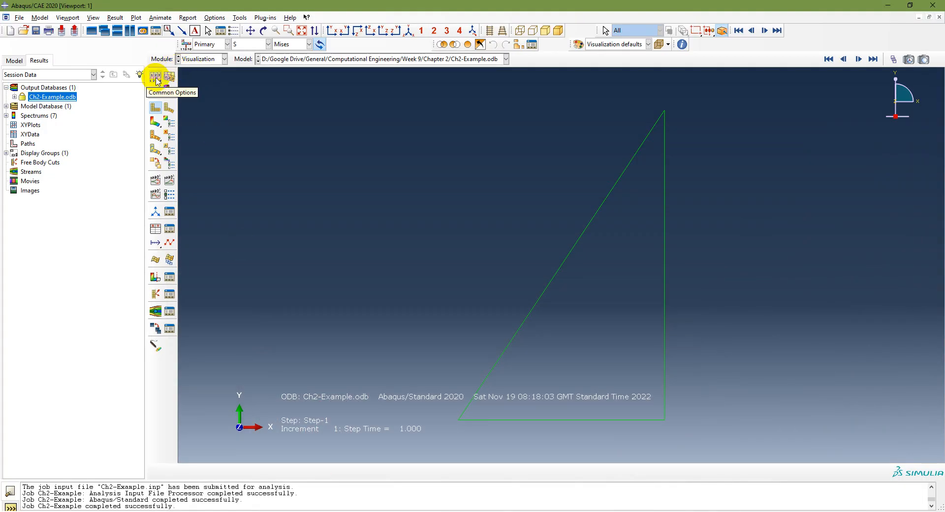
- Set the common plot options to show element labels in red and node labels in blue, and apply them
left_click(155, 78)
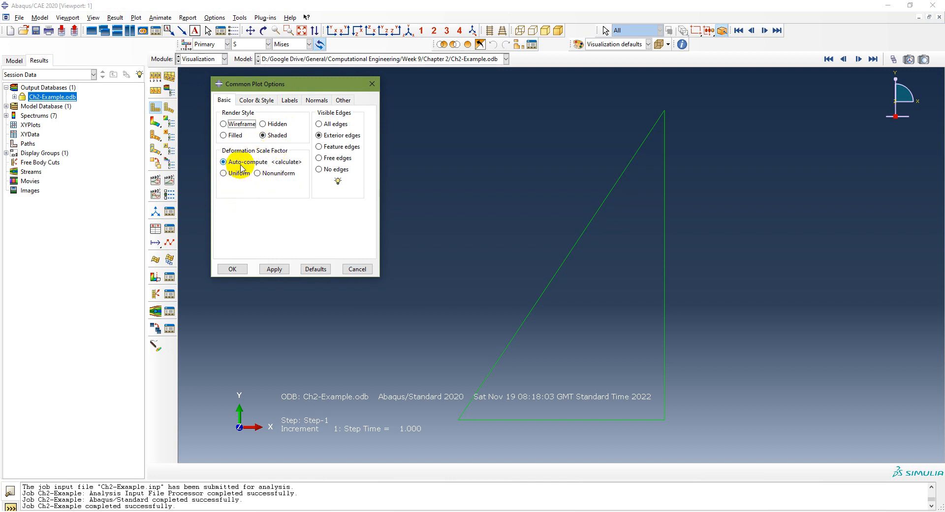
left_click(261, 104)
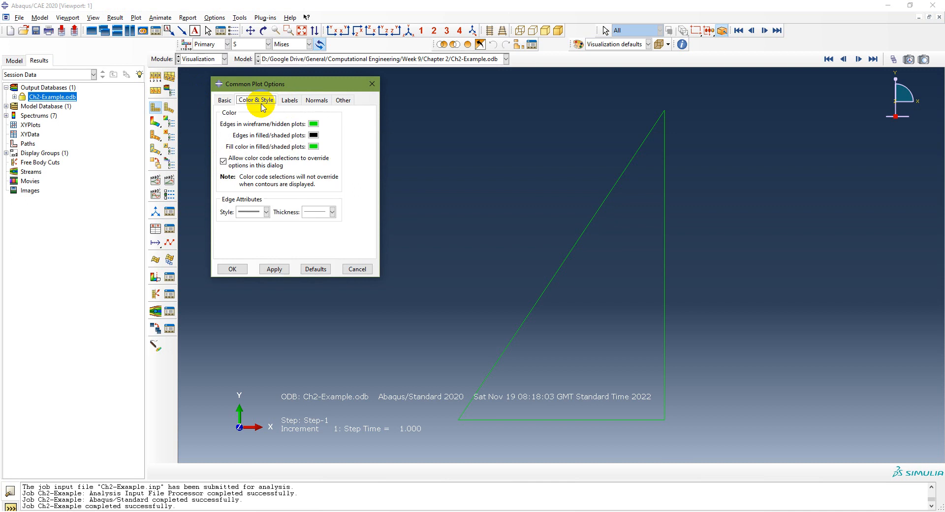
left_click(288, 100)
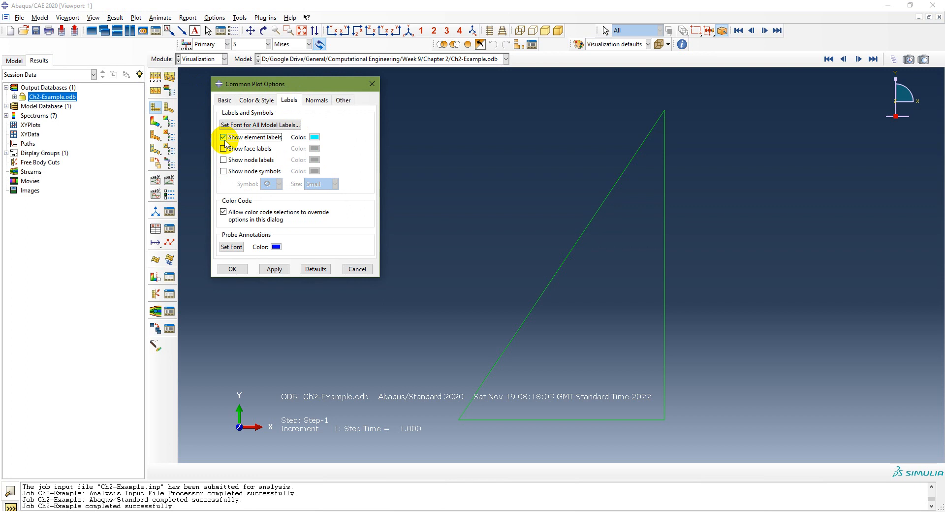
left_click(223, 160)
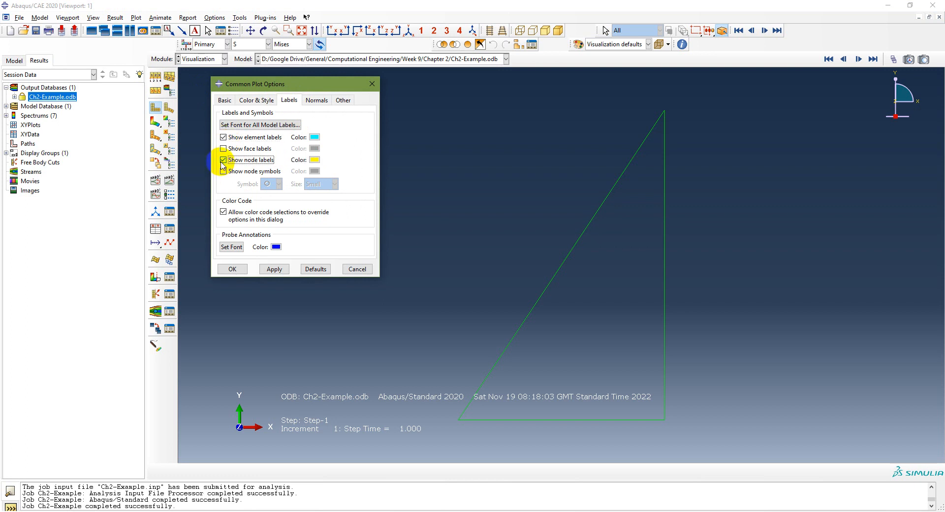
left_click(314, 137)
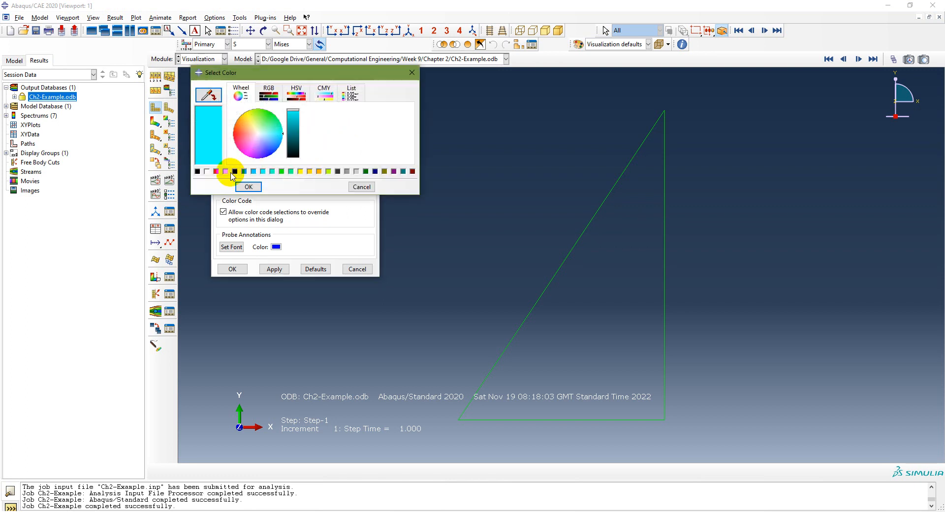
left_click(215, 170)
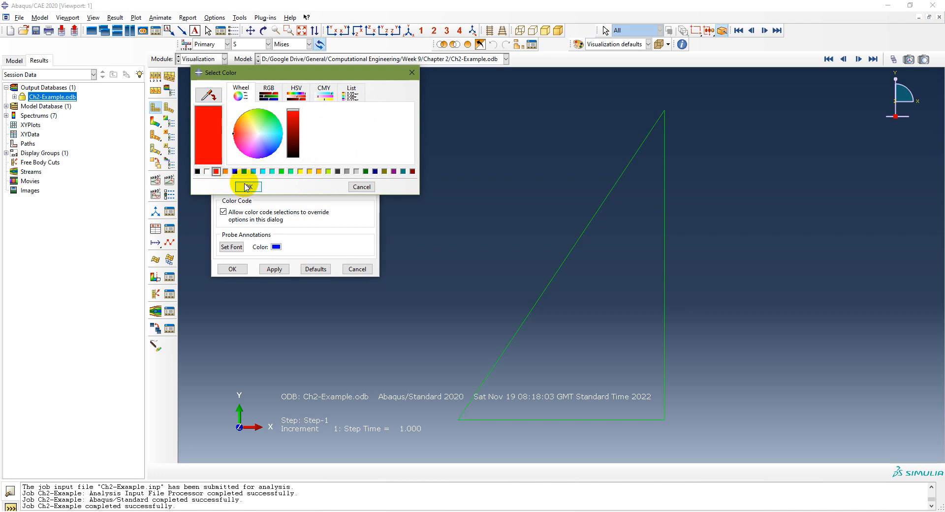
left_click(246, 186)
left_click(314, 160)
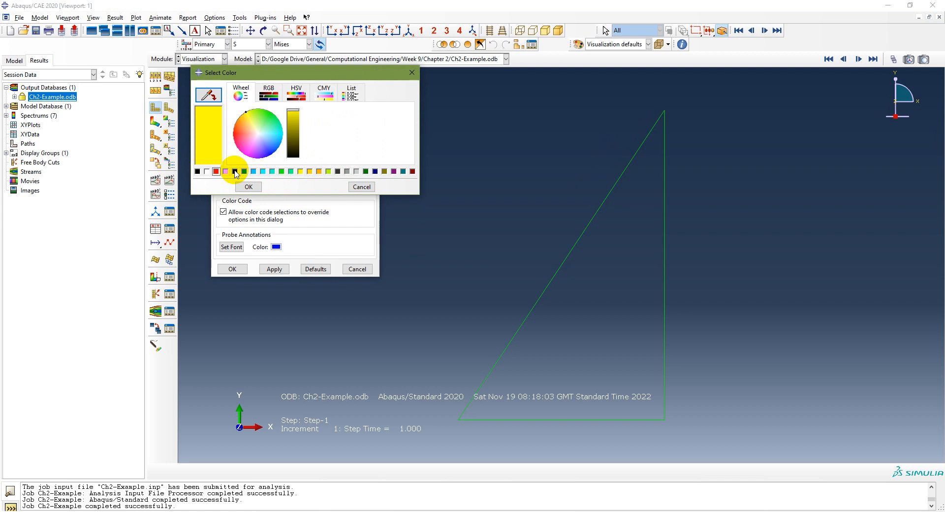
left_click(235, 171)
left_click(246, 187)
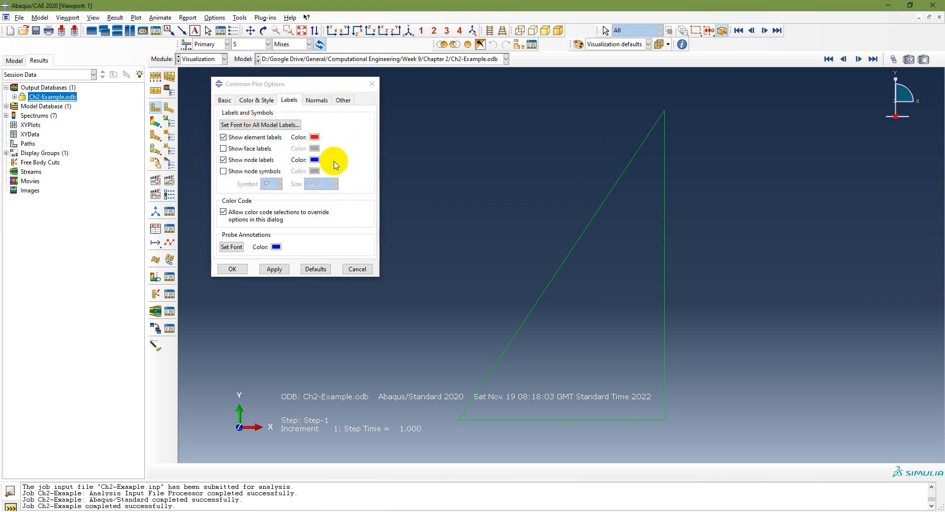
left_click(273, 270)
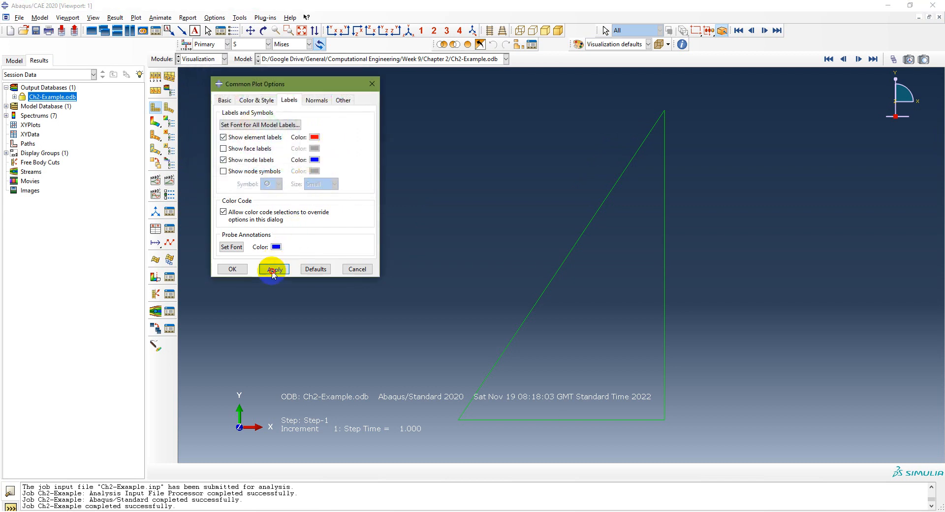
left_click(231, 268)
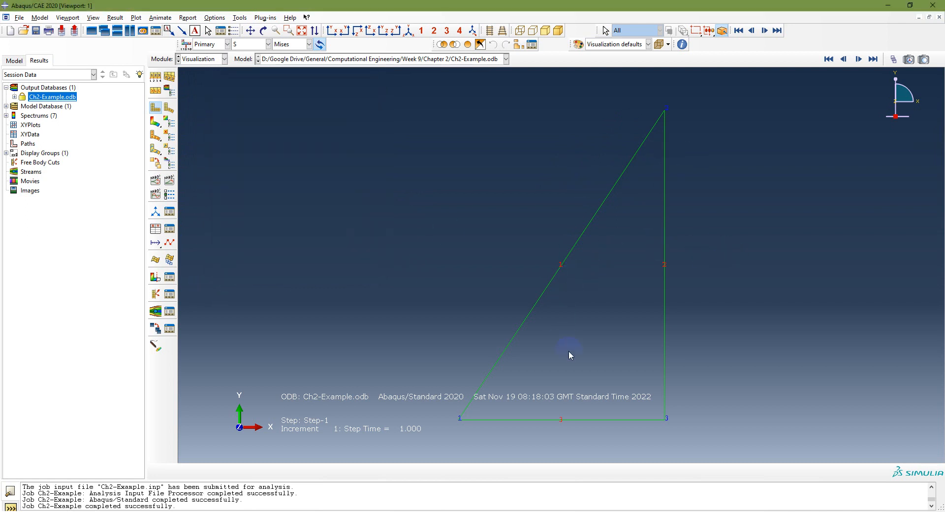
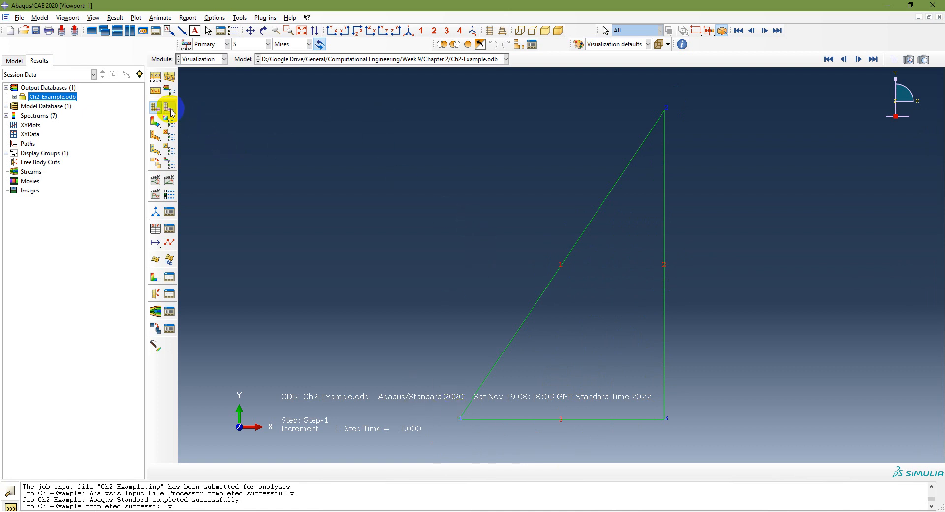
- Plot the deformed shape of the truss
left_click(168, 108)
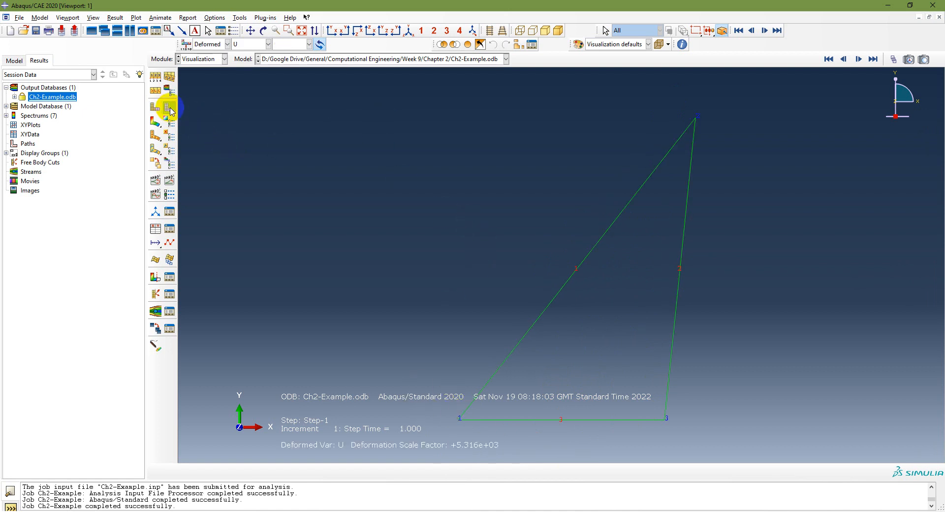
left_click(155, 110)
left_click(171, 109)
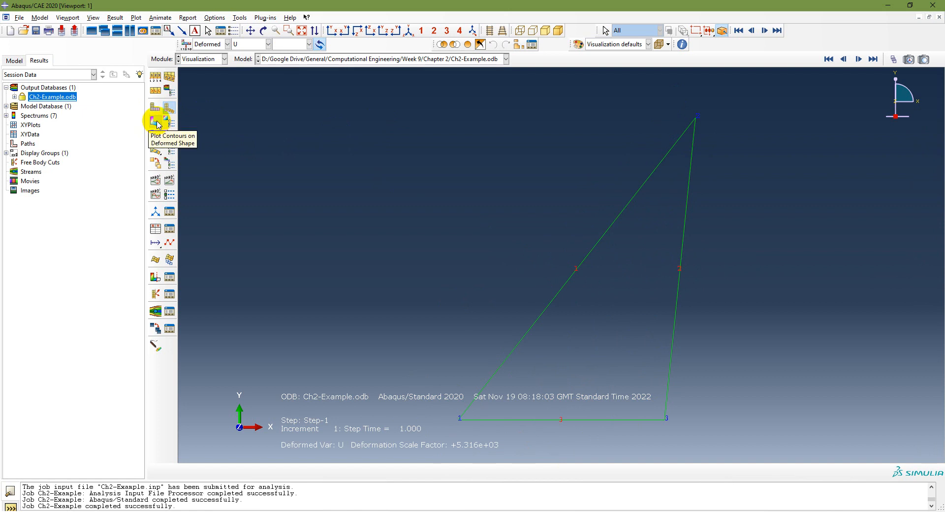
- Plot Mises stress contours on both the deformed and undeformed shapes
left_click(157, 121)
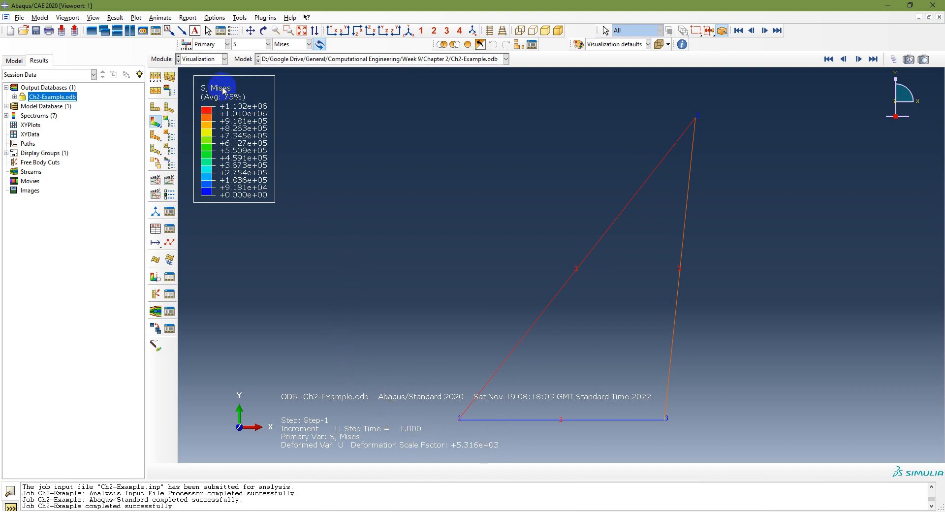
left_click(158, 127)
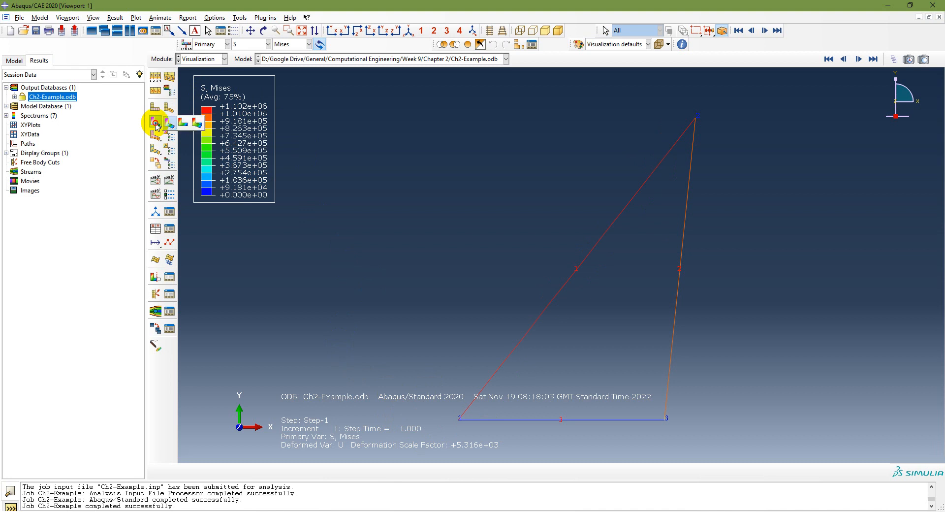
left_click_drag(157, 125, 196, 123)
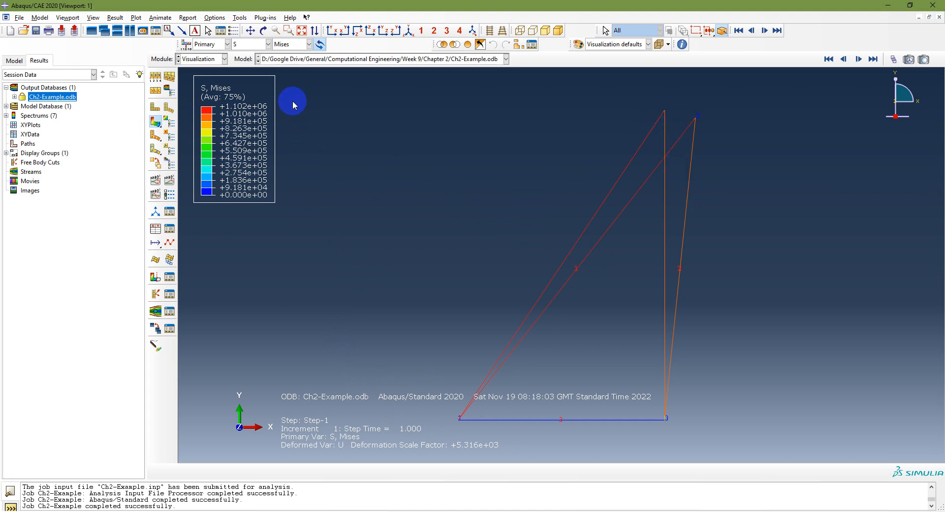
- Switch the contour variable to CF and plot contours on the deformed shape only
left_click(268, 45)
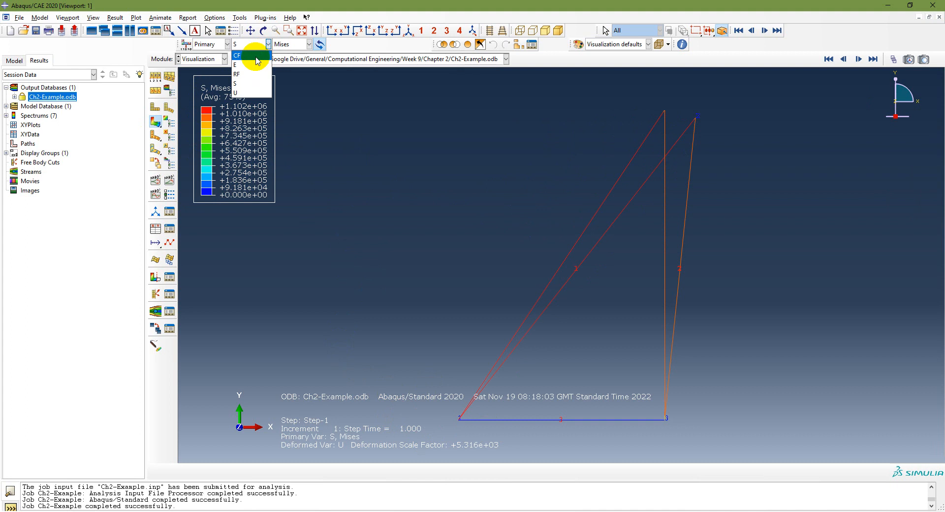
left_click(257, 61)
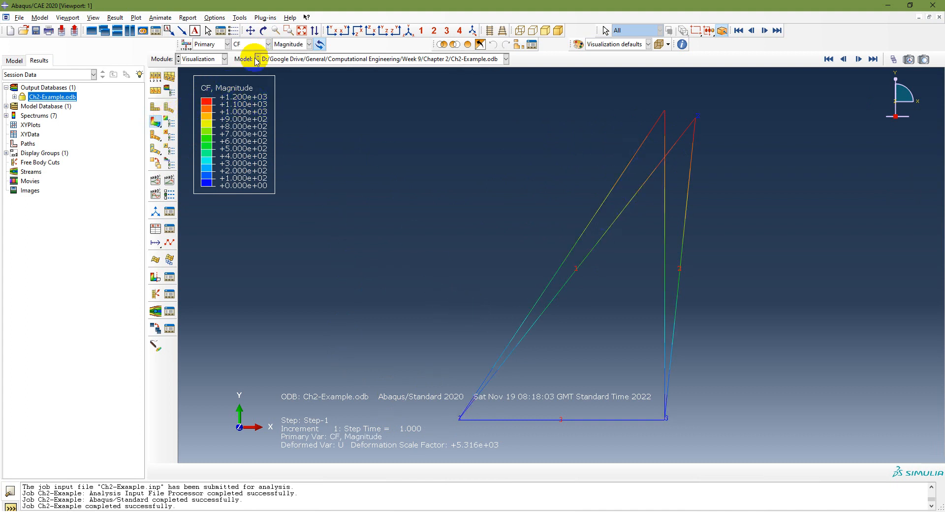
left_click(156, 123)
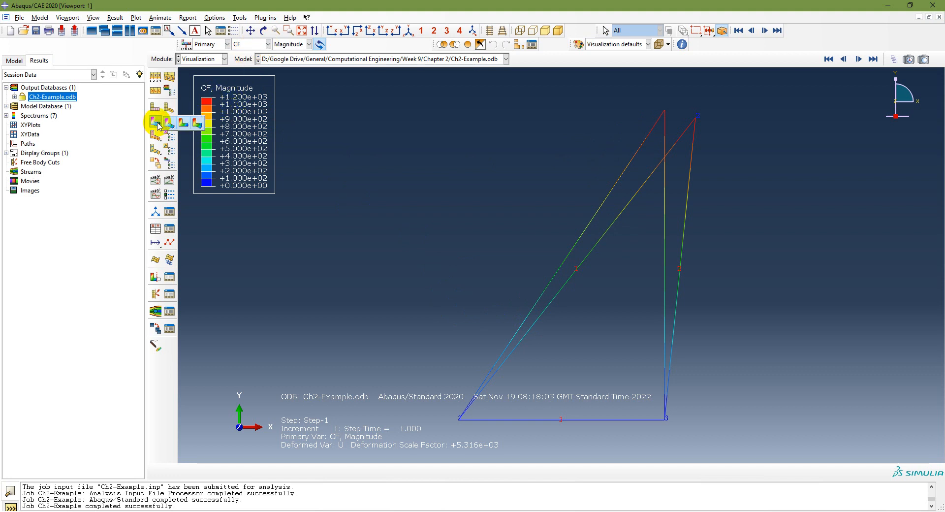
left_click(169, 123)
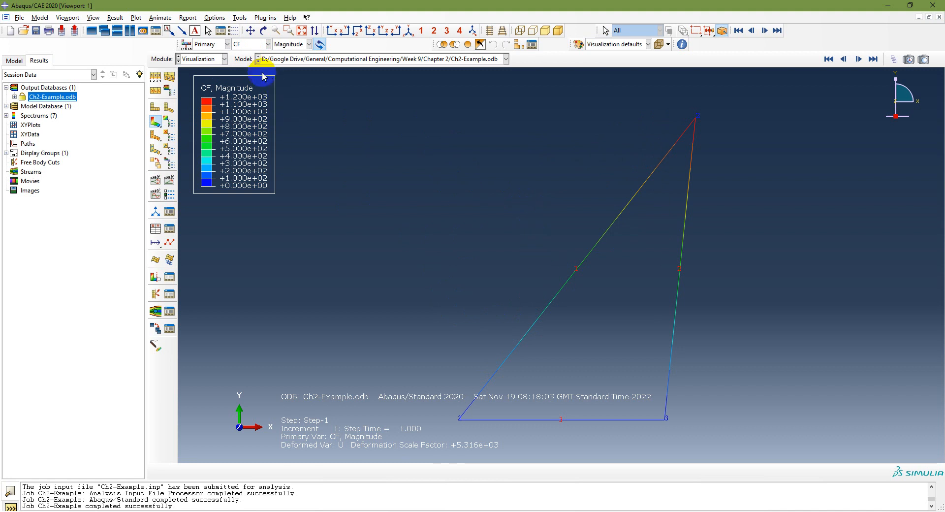
- Switch the contour variable to U displacement magnitude
left_click(268, 43)
left_click(236, 96)
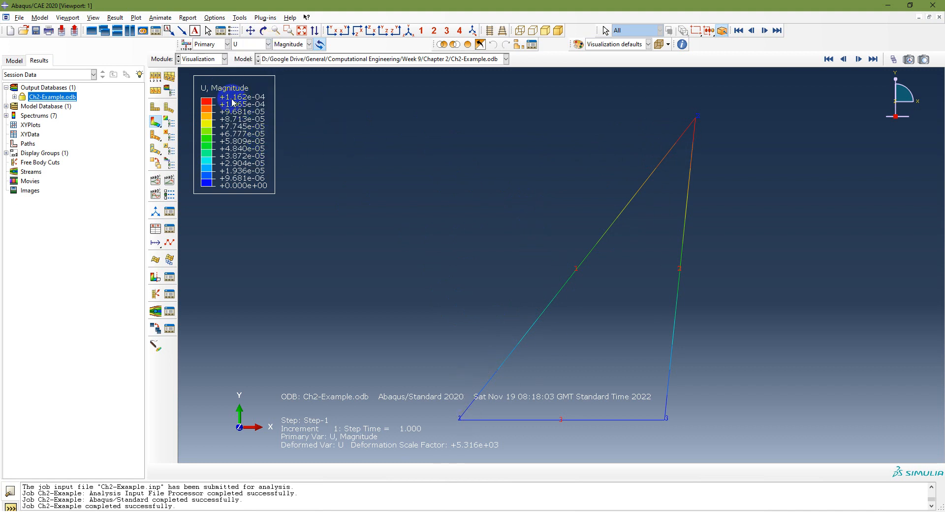
- Switch the contour variable to S, then to E with Max. In-Plane Principal strain
left_click(268, 44)
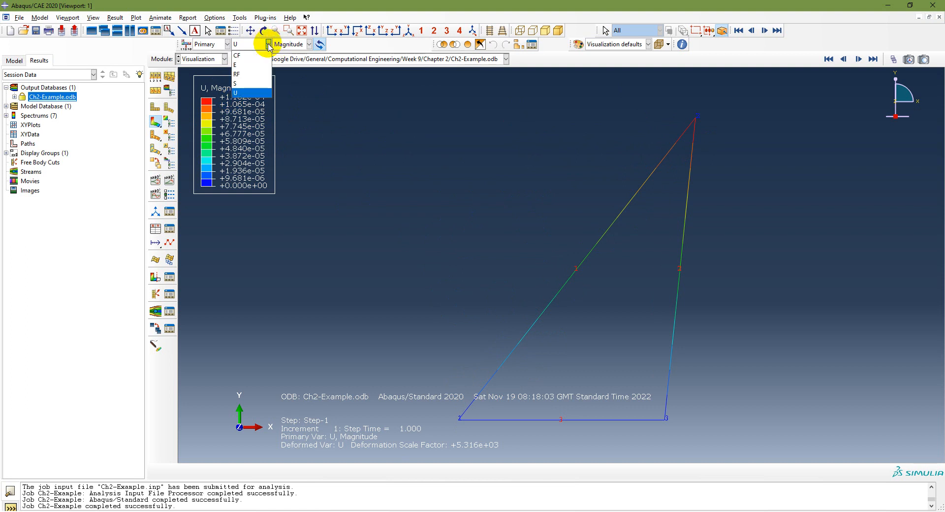
left_click(248, 83)
left_click(260, 47)
left_click(236, 64)
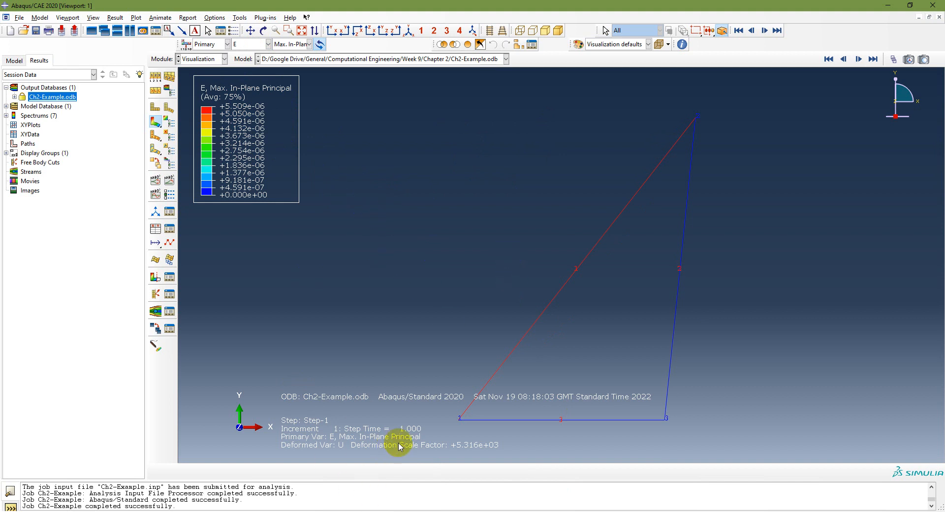
left_click(561, 511)
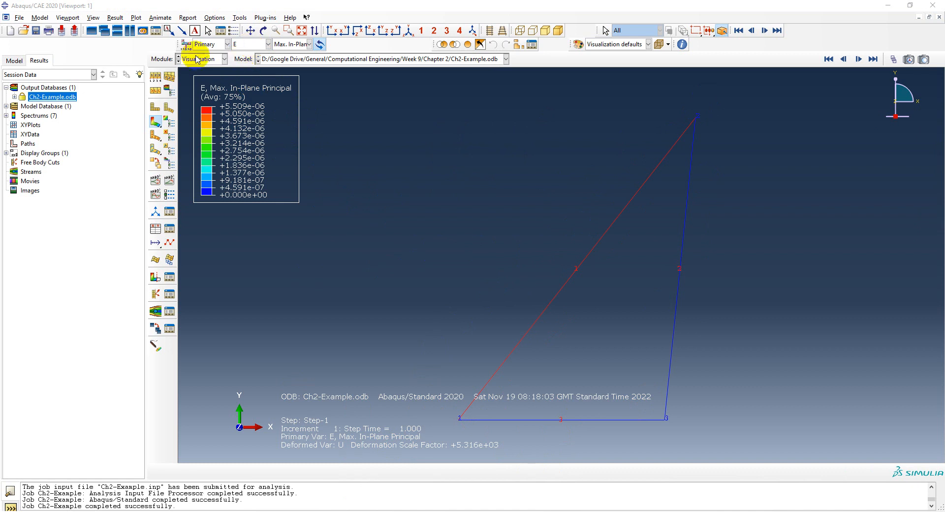
- Switch to PowerPoint to check the results procedure slide, then return to Abaqus/CAE
left_click(14, 60)
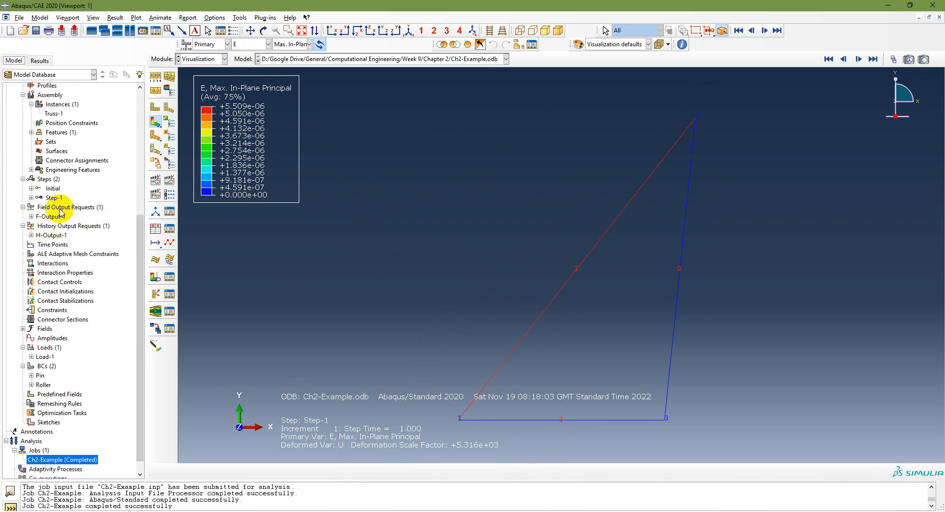
left_click(39, 61)
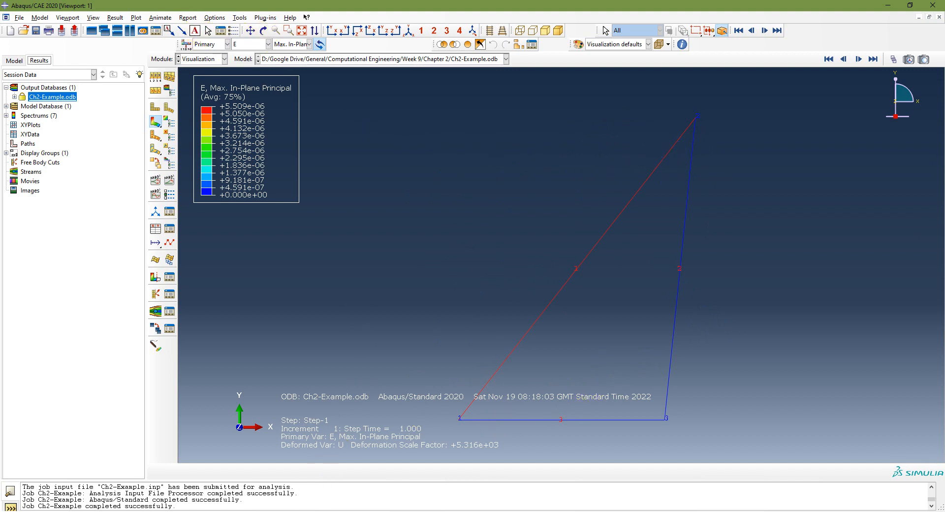
key("alt+Tab")
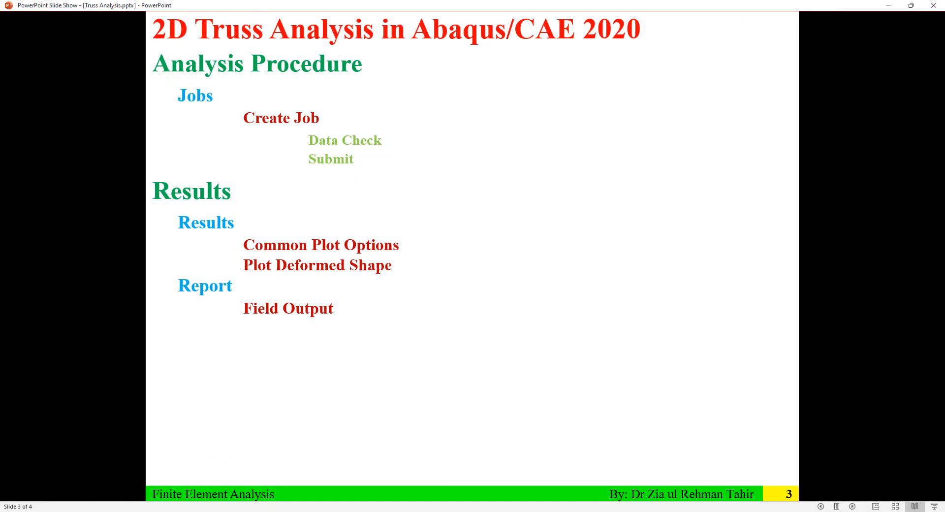
key("alt+Tab")
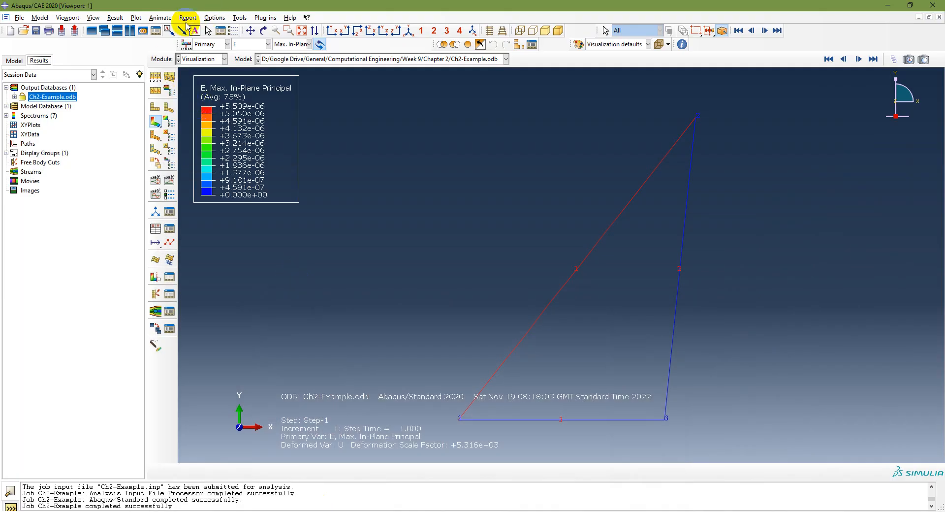
- Open the Report Field Output dialog and set the output position to Unique Nodal
left_click(188, 18)
left_click(192, 38)
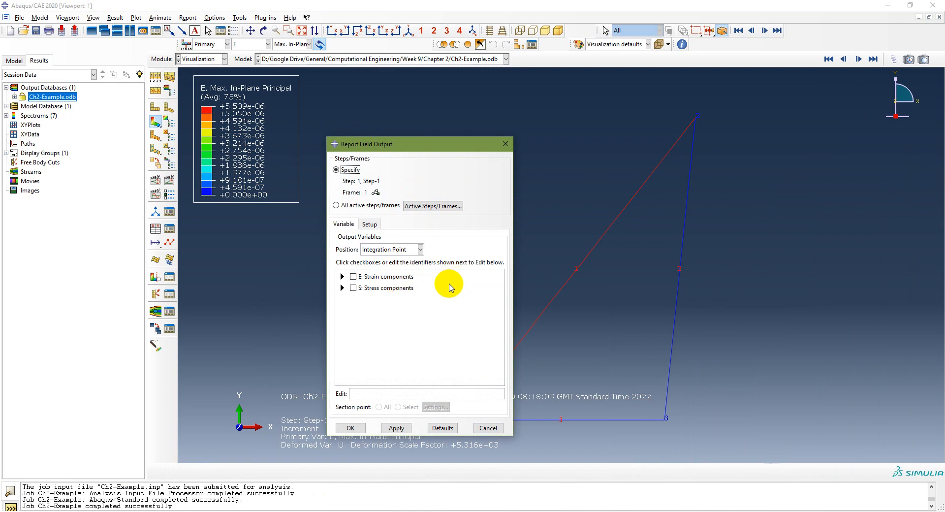
left_click_drag(446, 148, 317, 107)
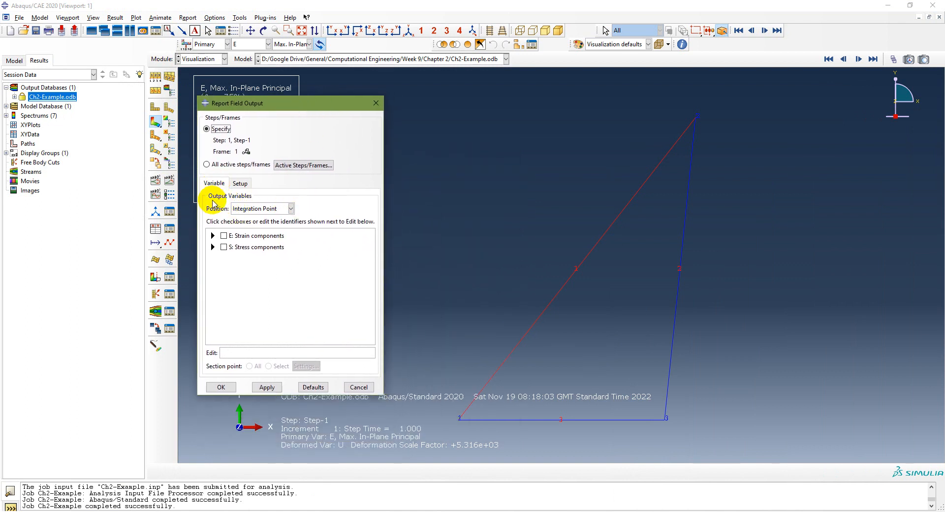
left_click(290, 208)
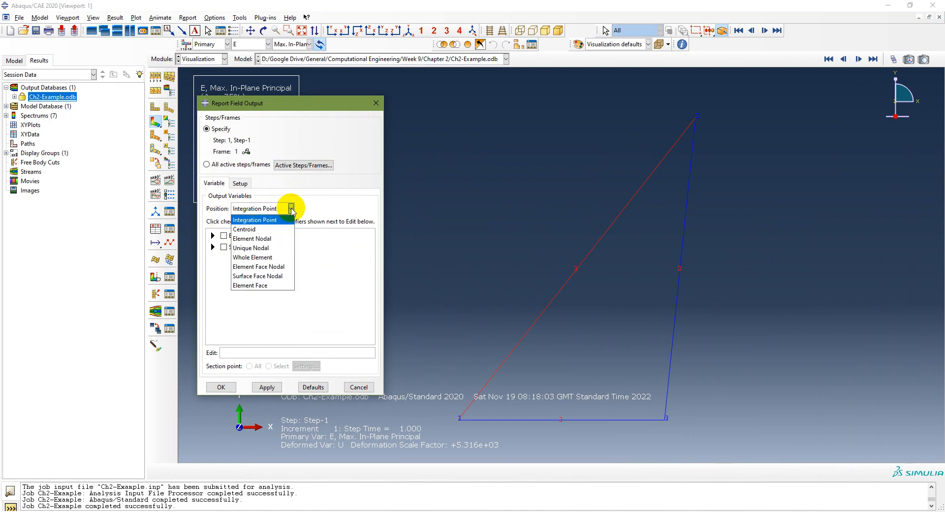
left_click(268, 229)
left_click(290, 209)
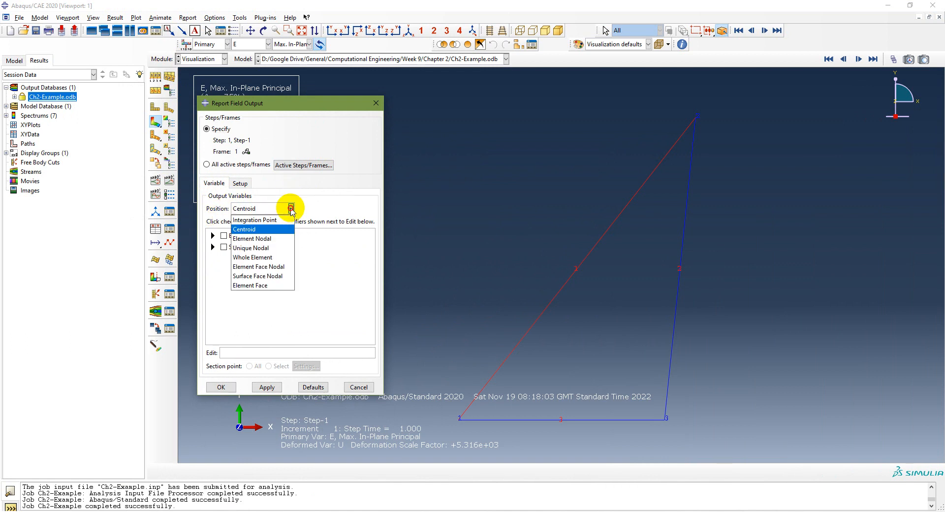
left_click(274, 249)
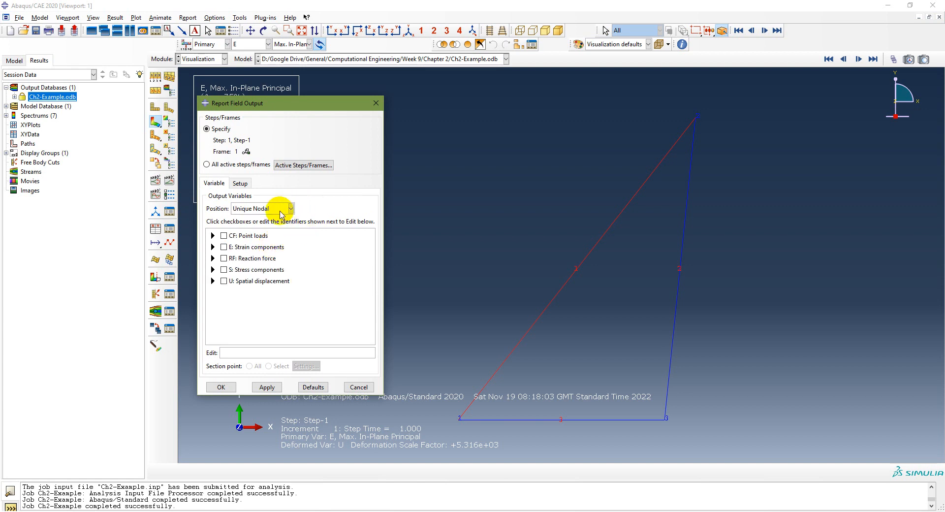
- Select the CF1, CF2, RF1, RF2, U1 and U2 components for the report
left_click(213, 236)
left_click(235, 254)
left_click(236, 263)
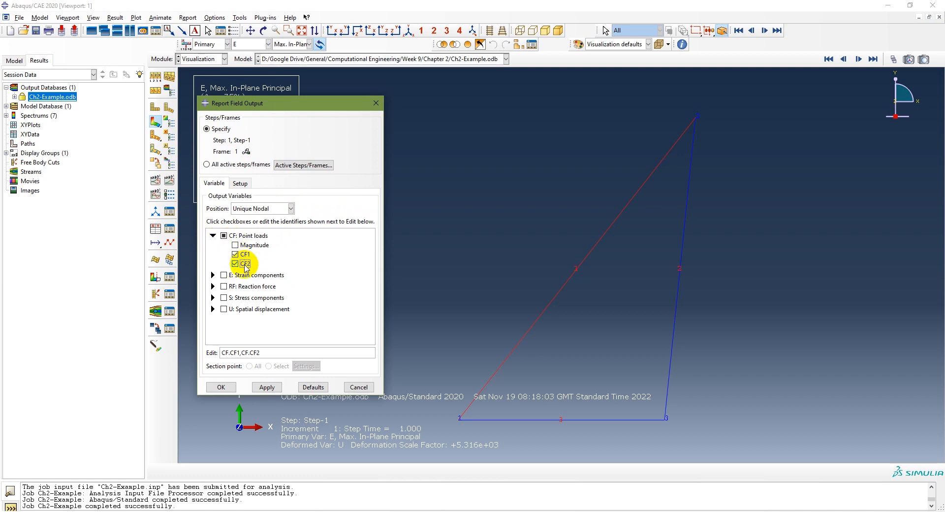
left_click(213, 285)
left_click(235, 304)
left_click(235, 314)
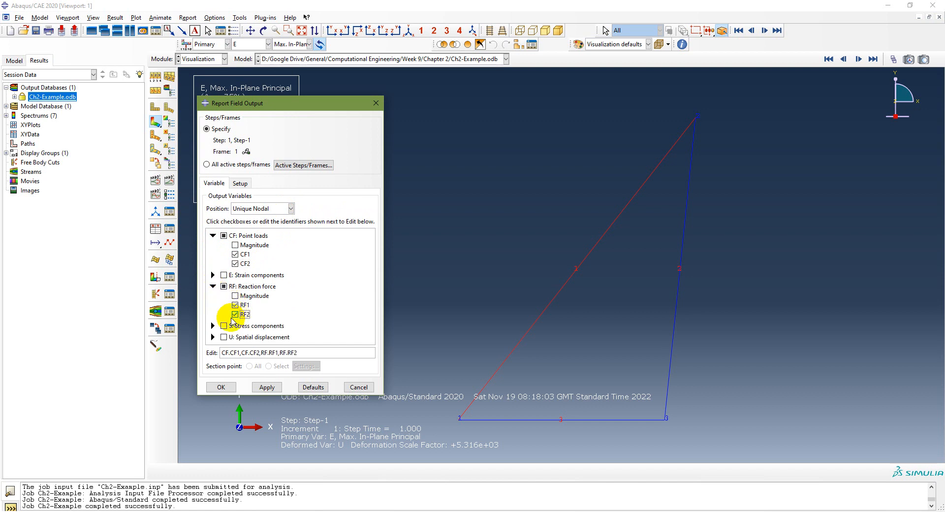
left_click(212, 337)
scroll(285, 297, "down", 2)
left_click(236, 338)
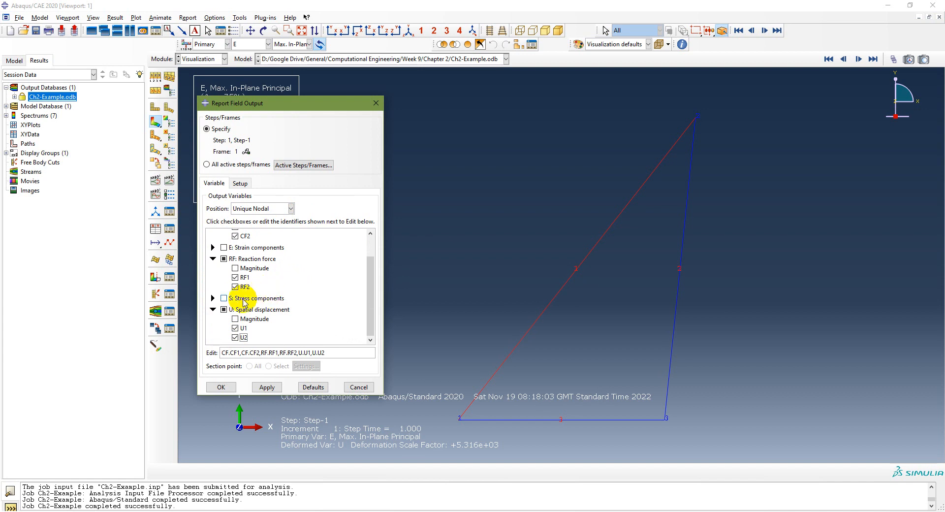
- Select all components of CF, E, RF, S and U output variables for the report
left_click(212, 309)
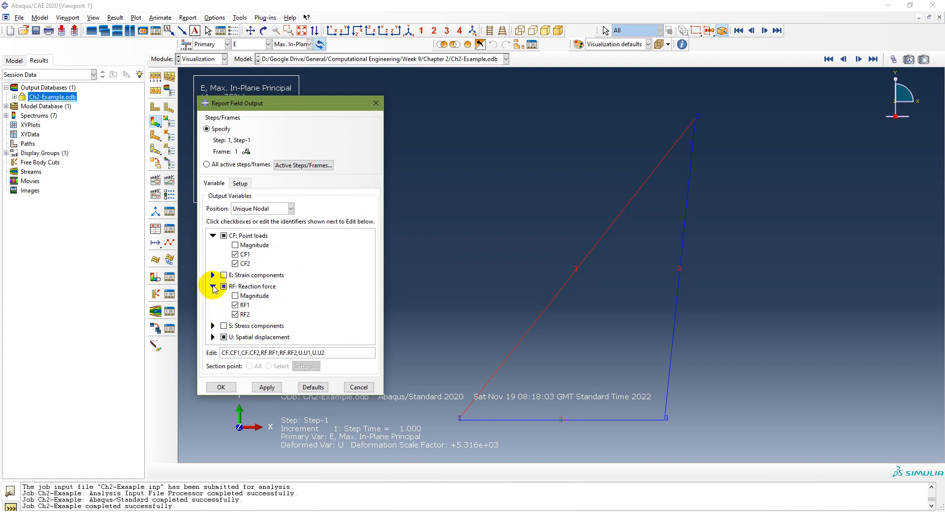
left_click(212, 286)
left_click(213, 235)
left_click(224, 236)
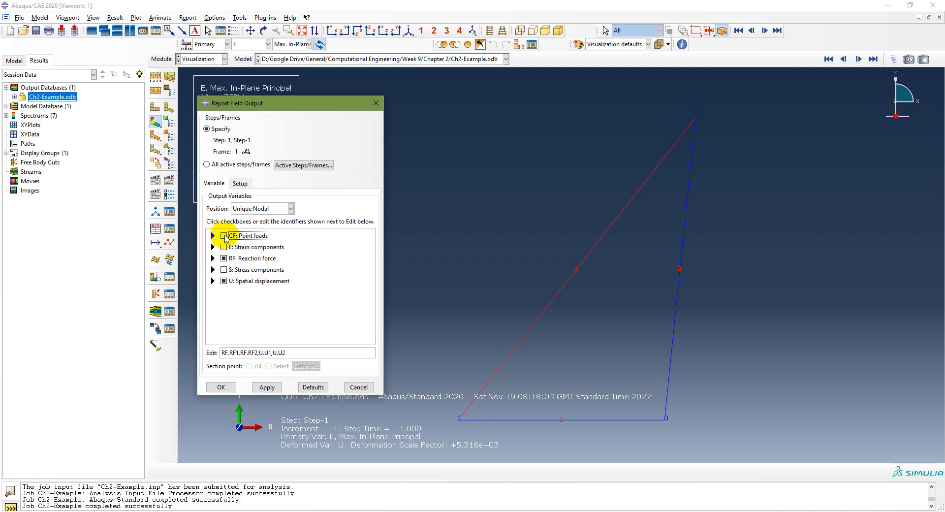
left_click(223, 247)
left_click(224, 258)
left_click(224, 270)
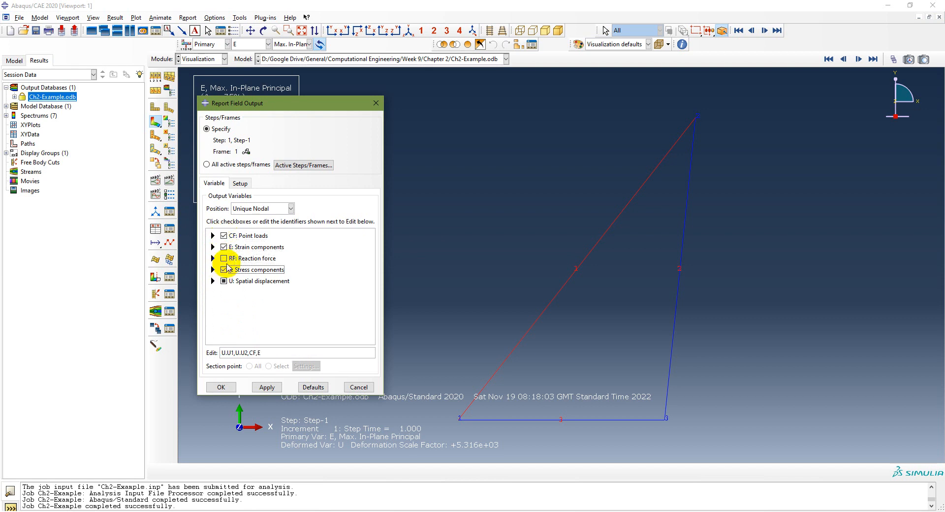
left_click(224, 258)
left_click(224, 281)
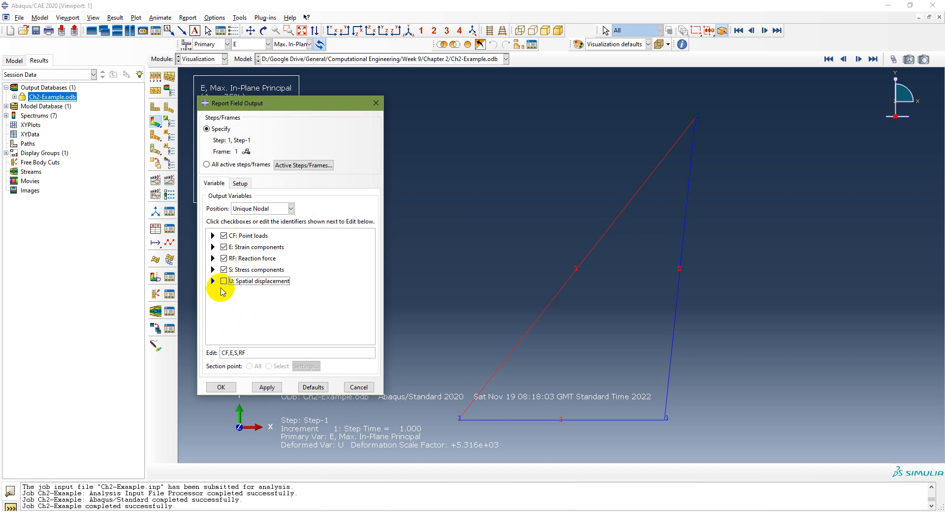
left_click(213, 236)
left_click(214, 236)
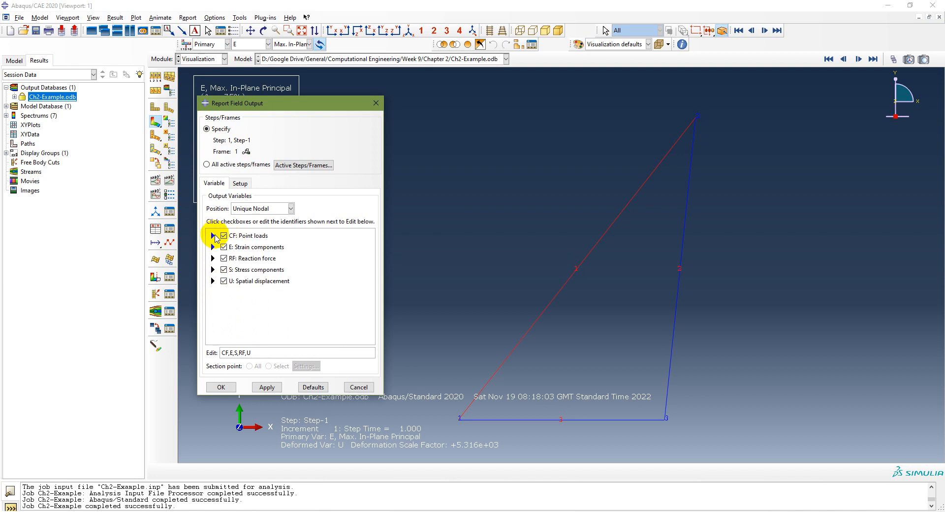
- Set the report file name to Ch2-Example Full Report in the Chapter 2 directory
left_click(240, 183)
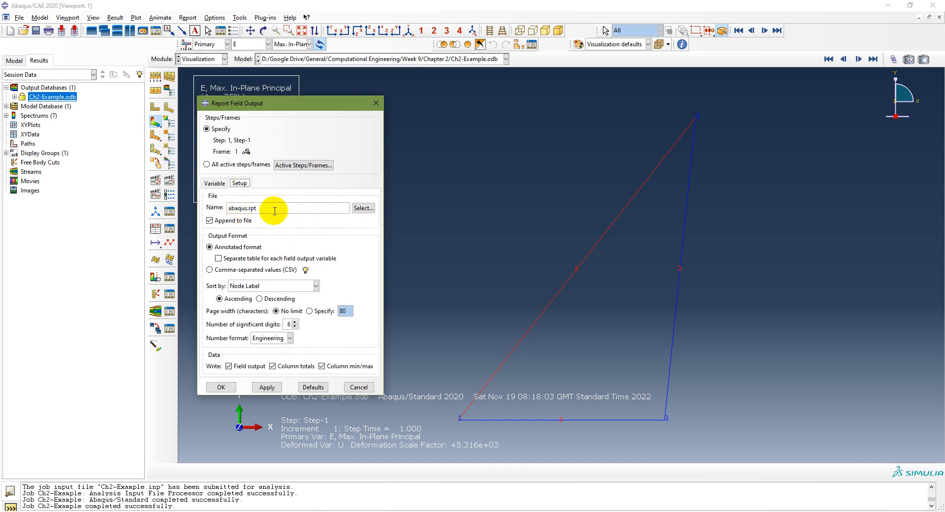
left_click(363, 208)
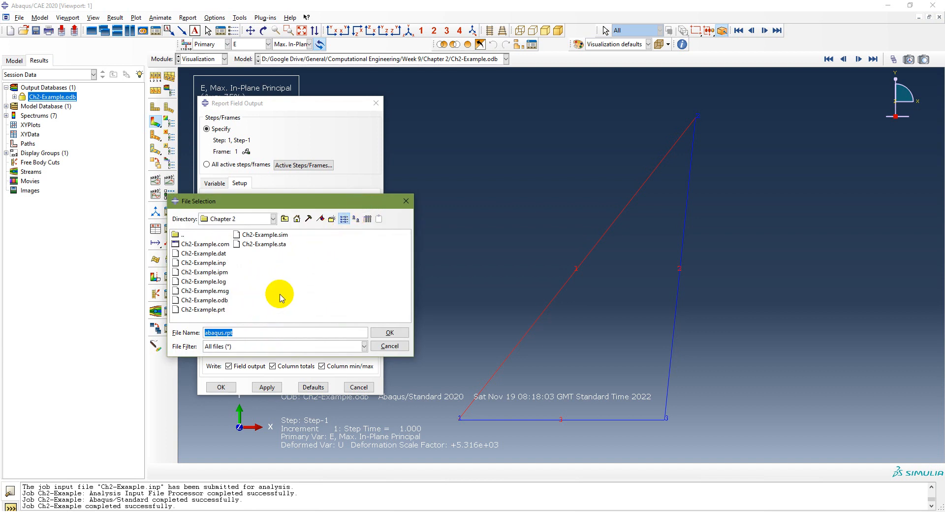
left_click_drag(324, 201, 629, 193)
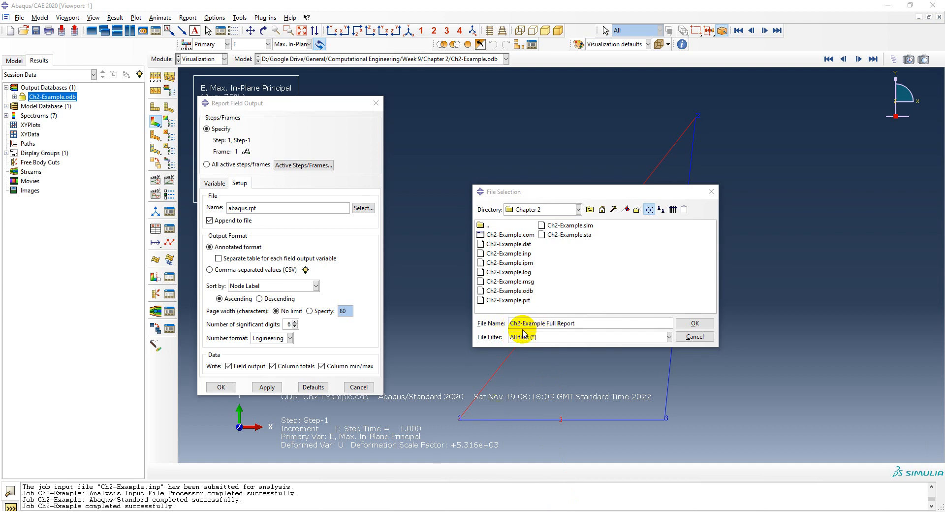
left_click(692, 325)
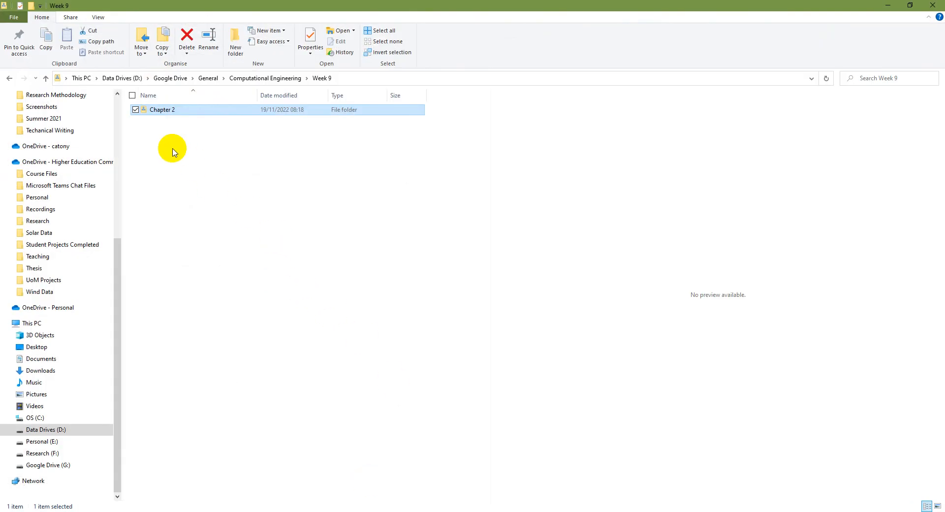
- Open the Chapter 2 folder in File Explorer to check its files
double_click(162, 111)
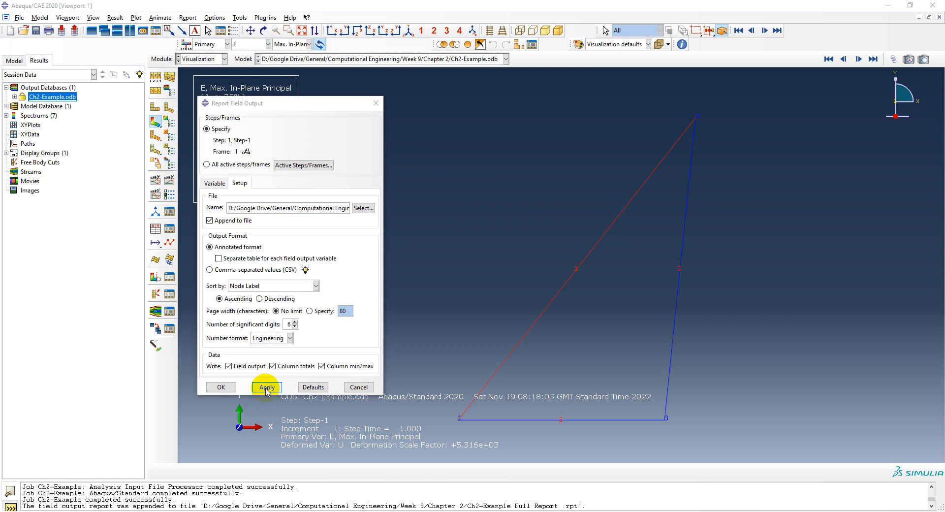
- Open the Ch2-Example Full Report.rpt file from the Chapter 2 folder in Notepad and examine its columns
left_click(337, 511)
left_click(212, 109)
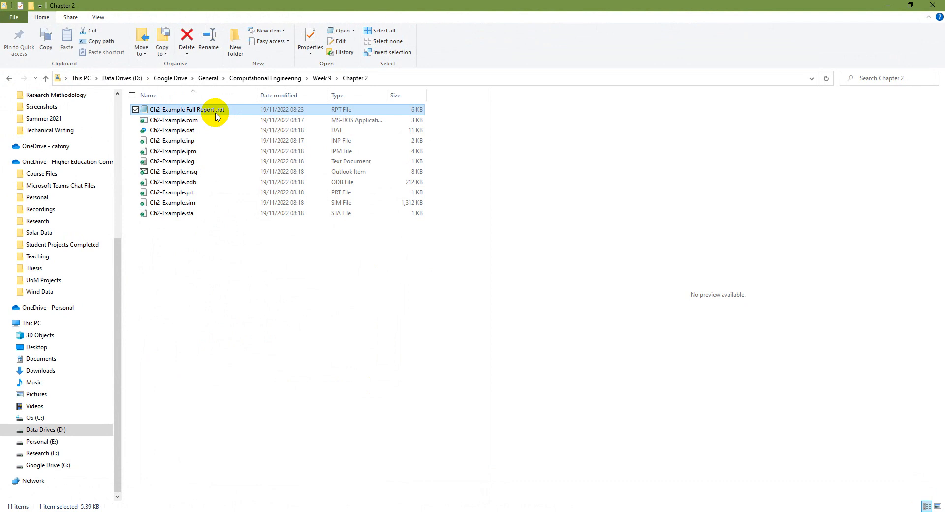
double_click(151, 111)
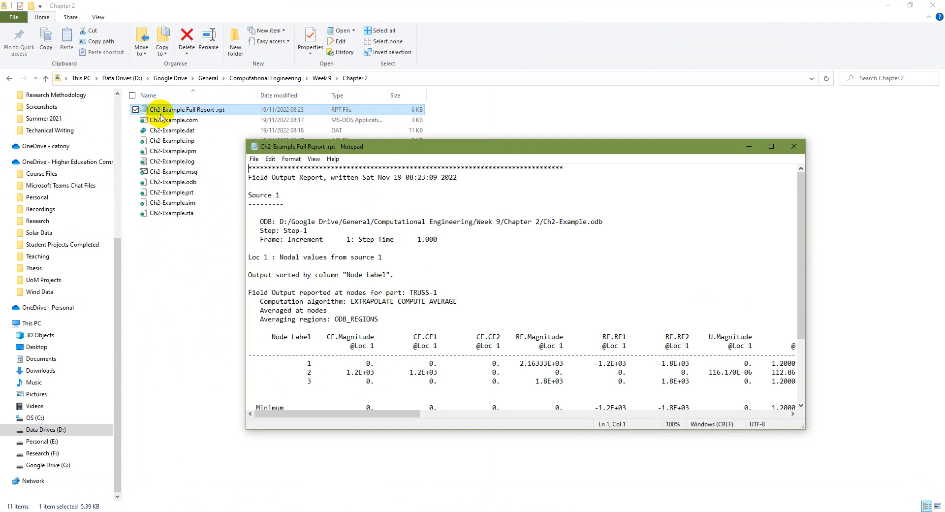
left_click(774, 145)
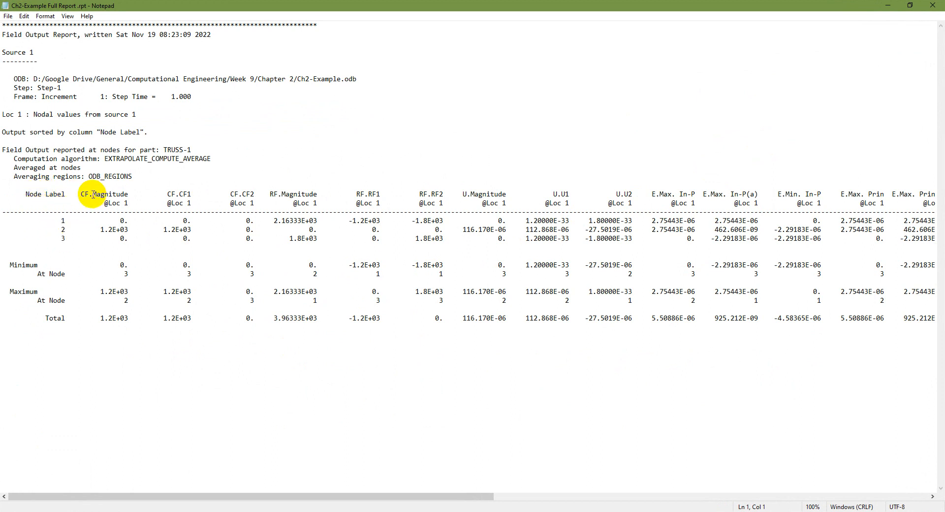
left_click_drag(81, 194, 92, 194)
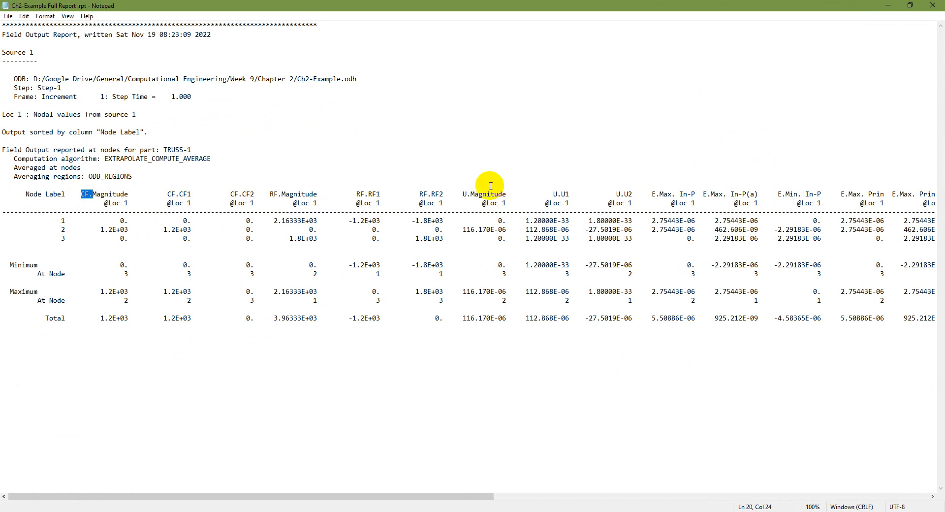
left_click(887, 5)
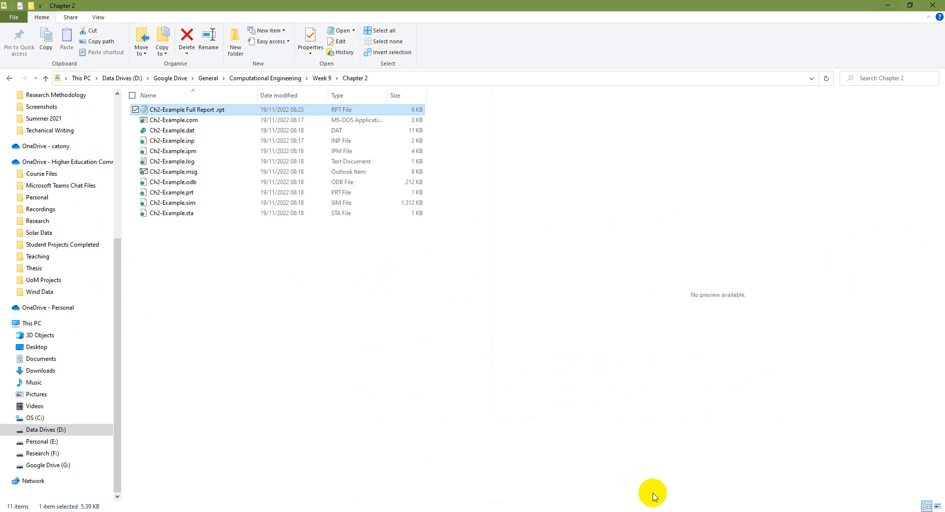
- Clear all report variables, then select only CF1, CF2, U1 and U2 for the field output report
left_click(657, 511)
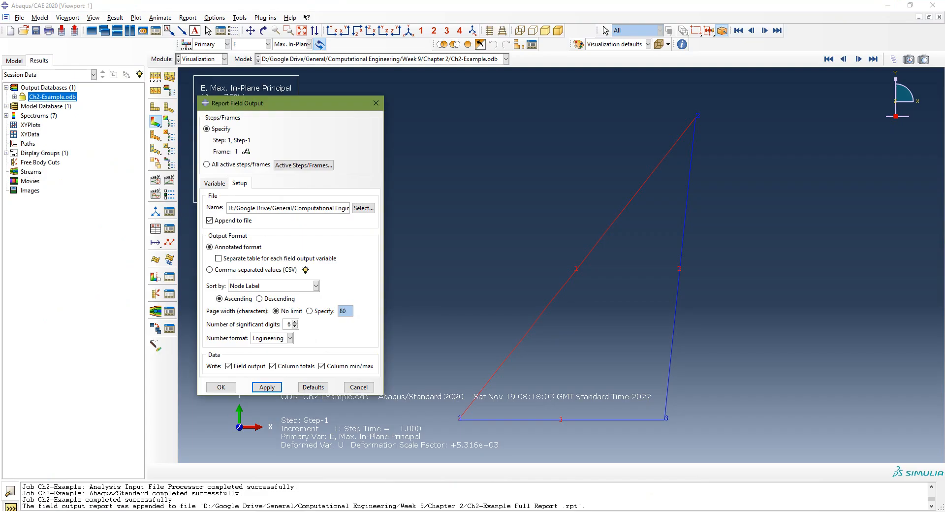
left_click(213, 183)
left_click(224, 235)
left_click(223, 247)
left_click(224, 259)
left_click(224, 270)
left_click(224, 280)
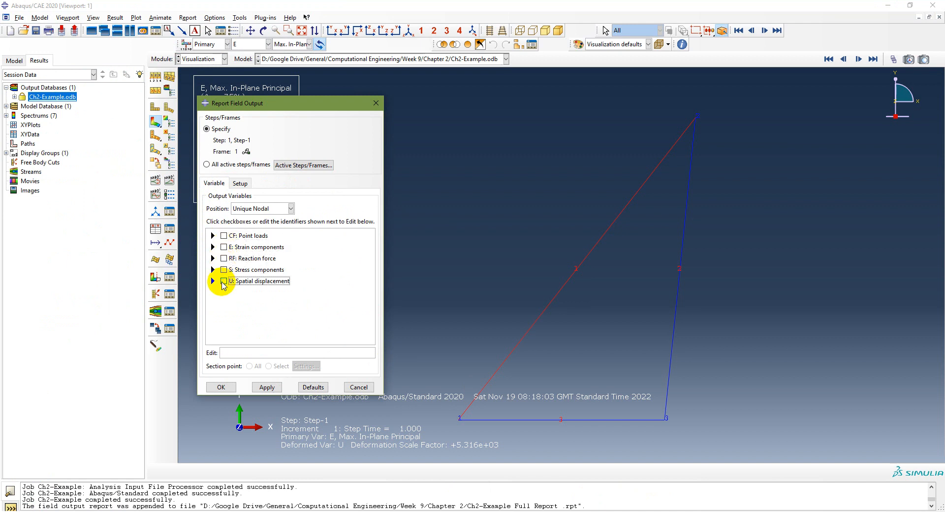
left_click(213, 236)
left_click(234, 254)
left_click(234, 264)
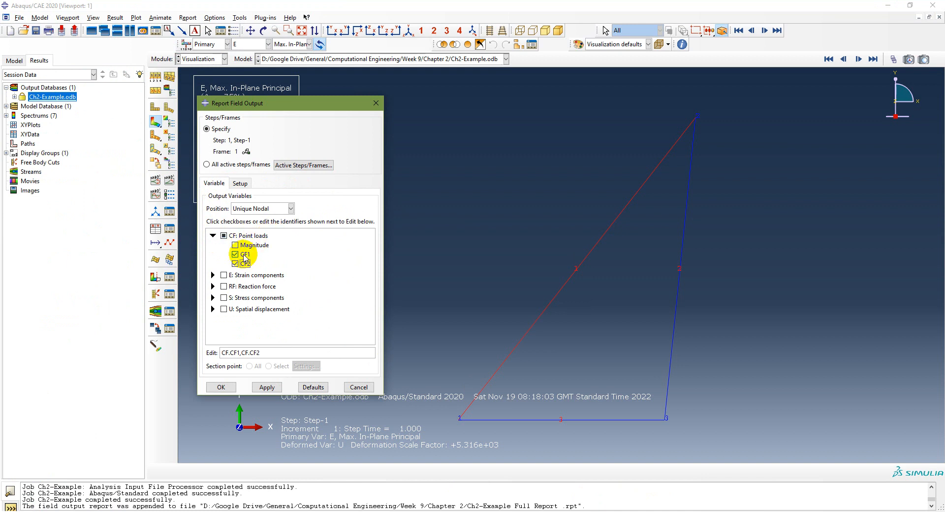
left_click(212, 309)
left_click(235, 327)
left_click(235, 336)
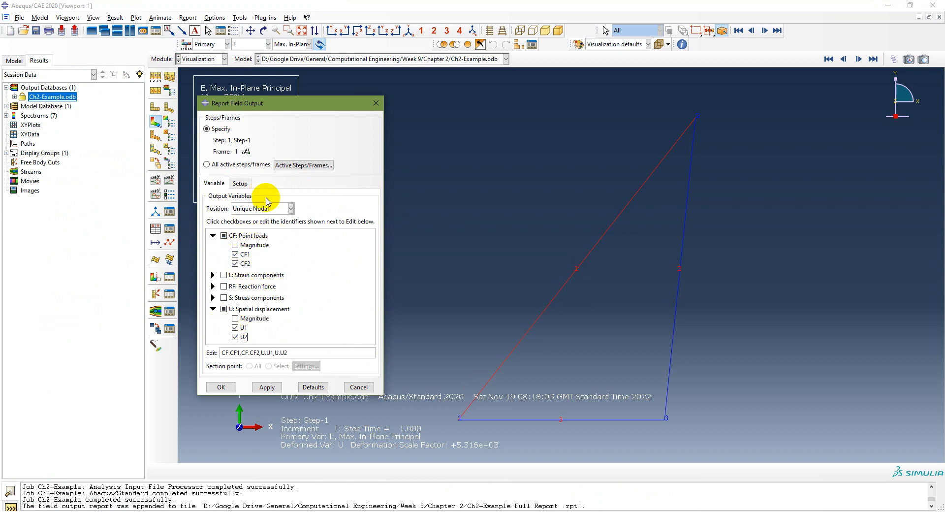
- Set the report file name to Ch2-Example Report.rpt in the Chapter 2 directory and write the report
left_click(239, 183)
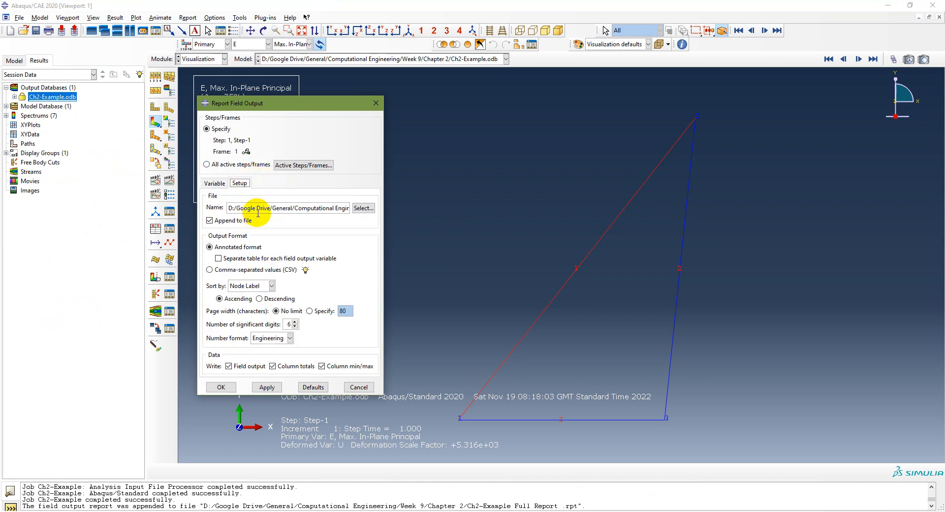
left_click(363, 208)
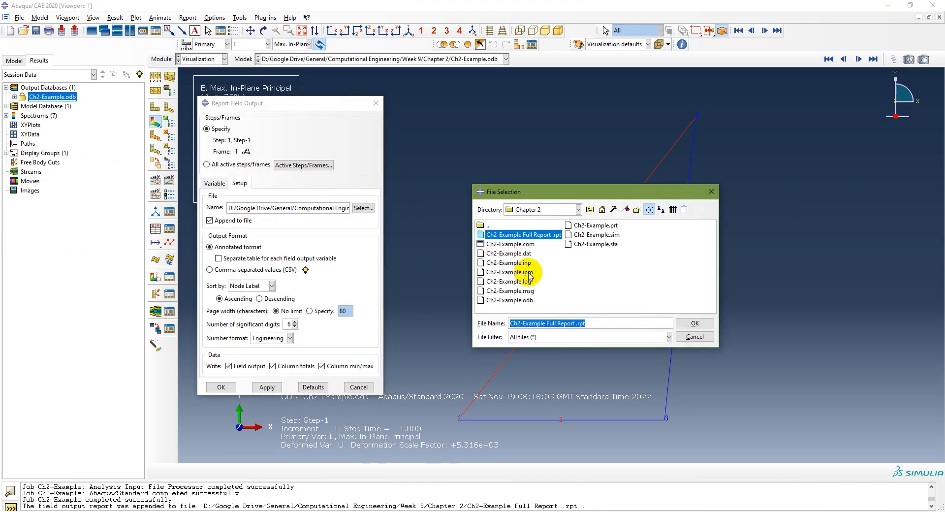
left_click(561, 322)
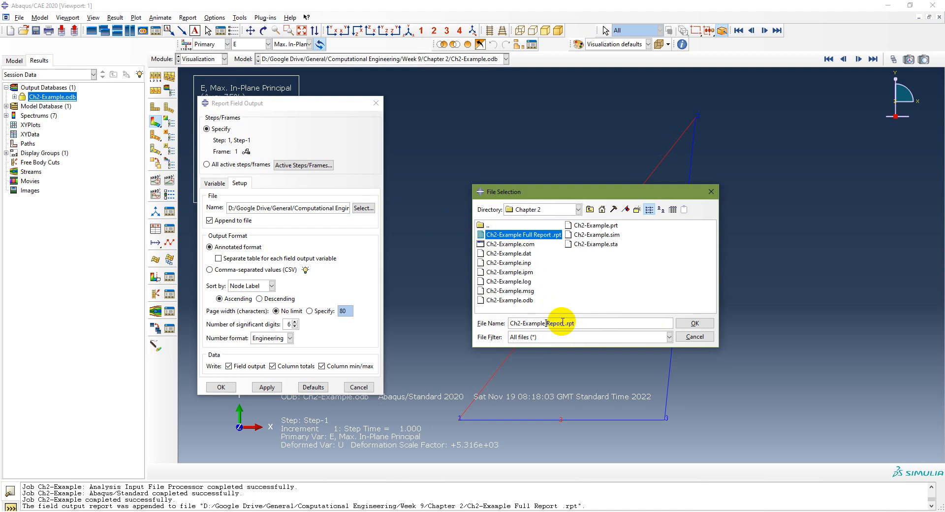
left_click(689, 323)
left_click(265, 388)
- Open Ch2-Example Report.rpt in Notepad and examine the CF1, CF2, U1 and U2 values at each node
left_click(340, 511)
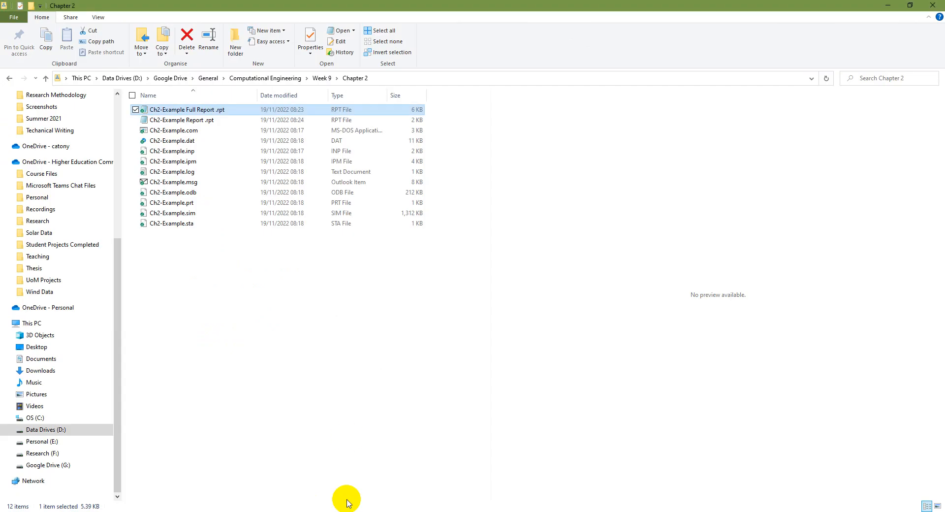
left_click(204, 120)
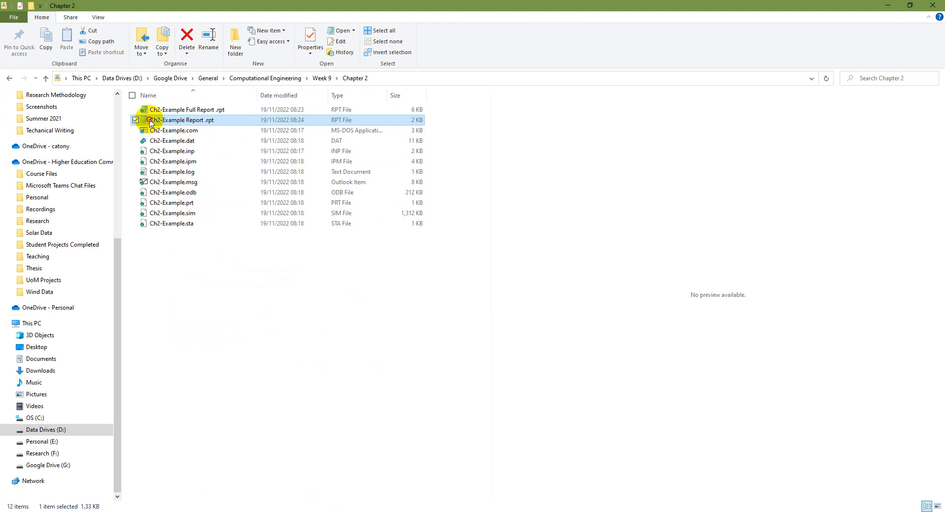
double_click(150, 122)
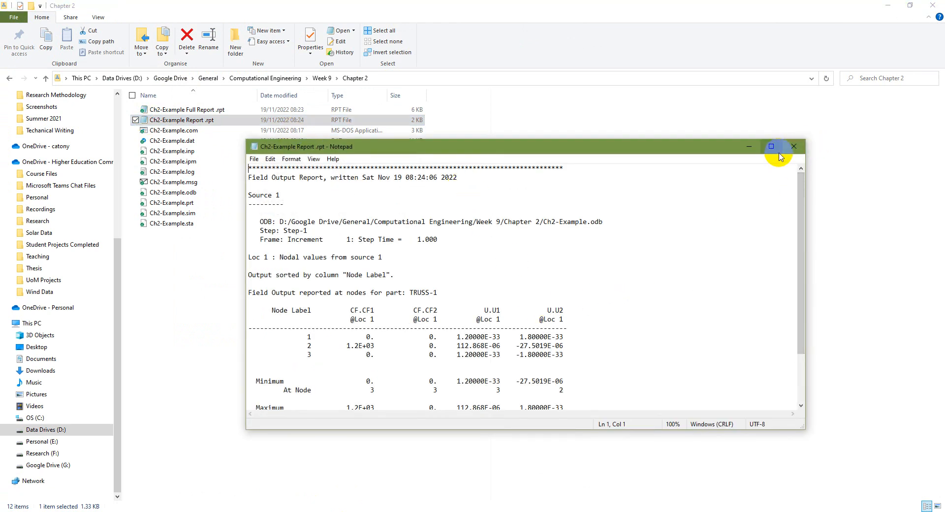
left_click(771, 146)
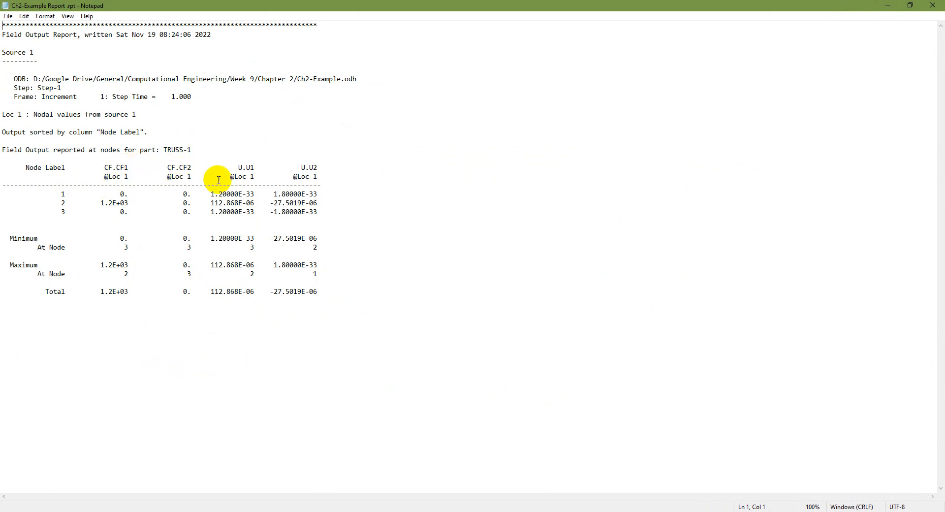
left_click_drag(248, 168, 255, 167)
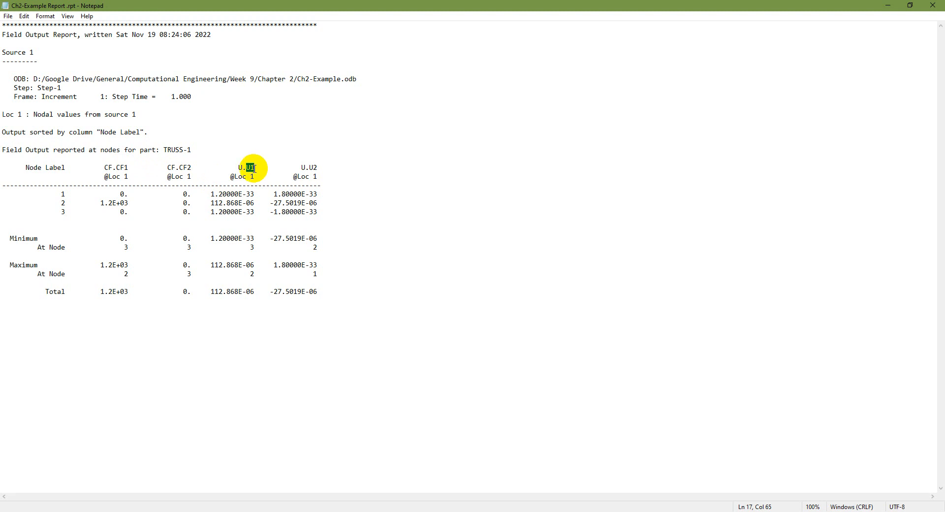
left_click_drag(309, 168, 318, 167)
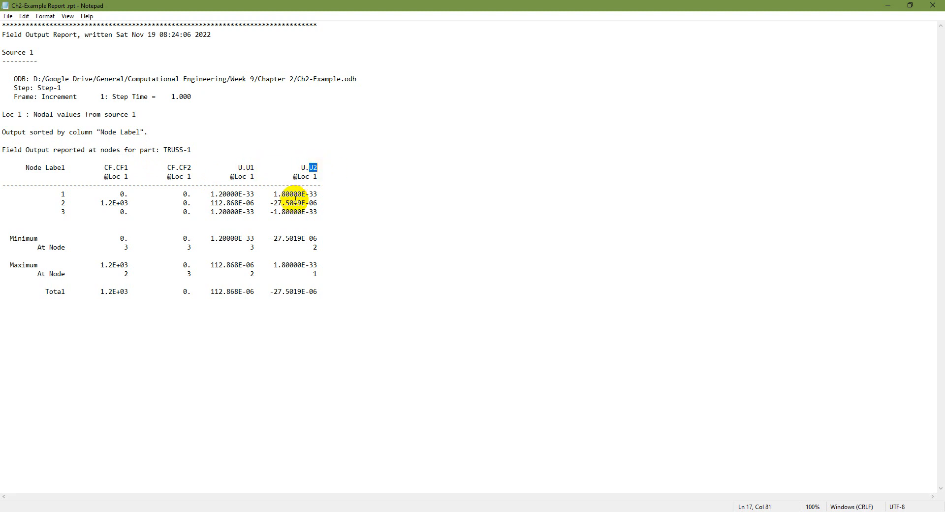
left_click_drag(270, 194, 318, 196)
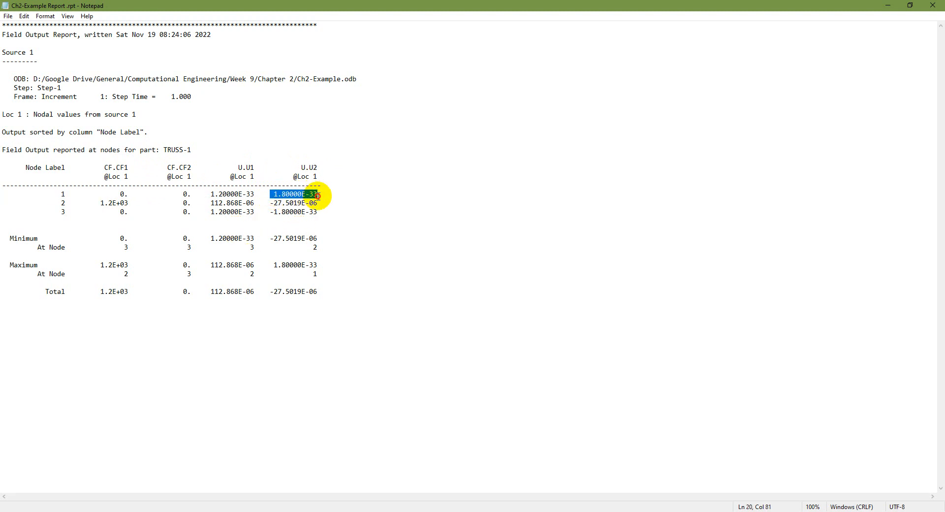
left_click_drag(210, 194, 253, 194)
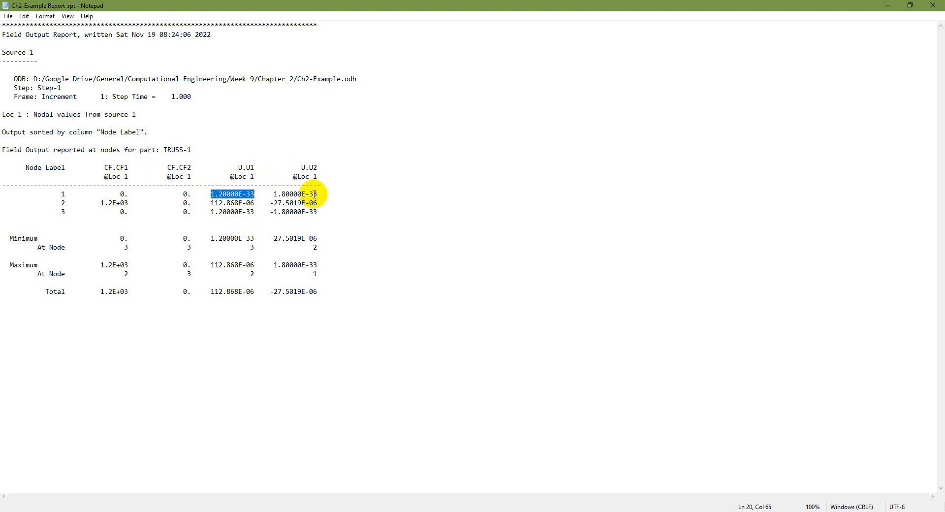
left_click_drag(211, 212, 322, 212)
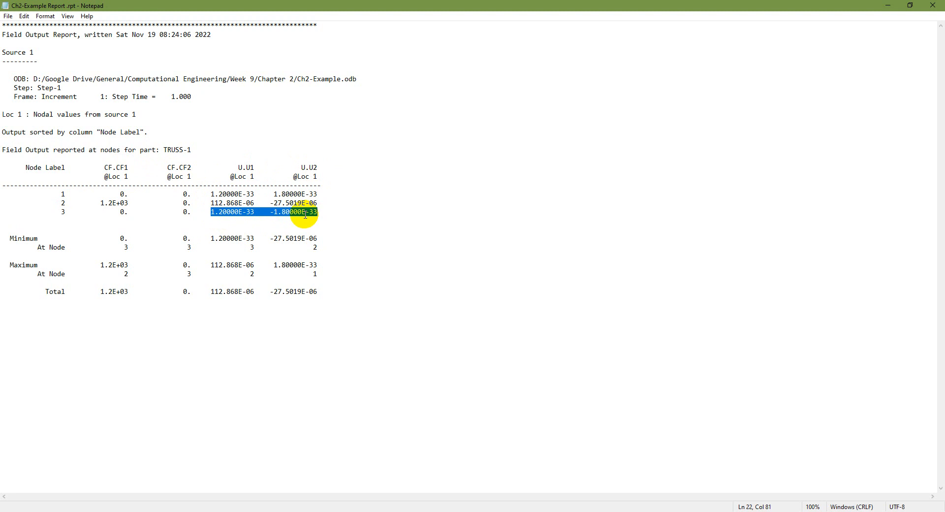
left_click(932, 6)
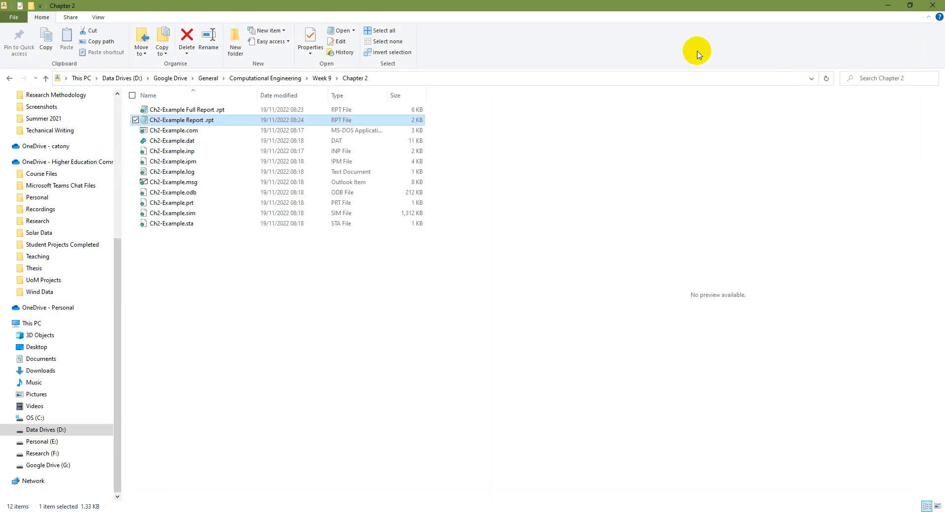
- Write the field output report once more and close the Report Field Output dialog
left_click(208, 111)
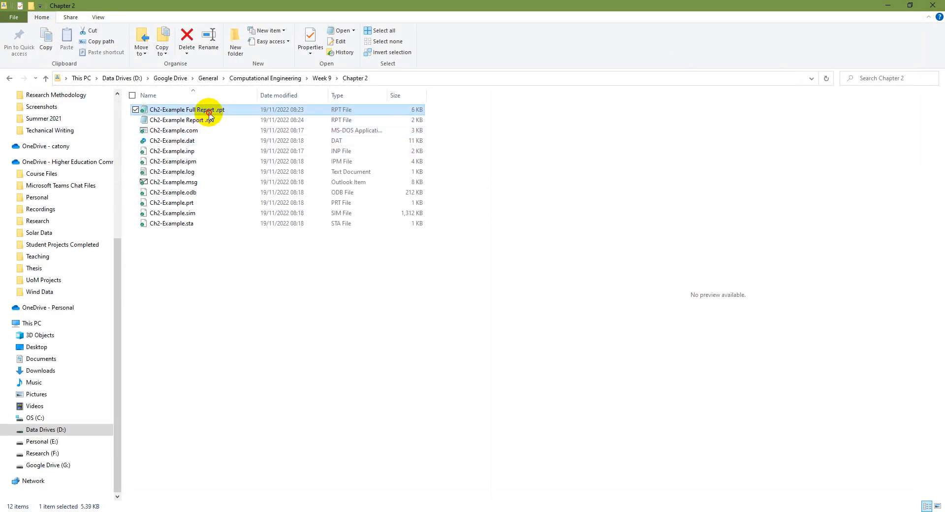
left_click(207, 121)
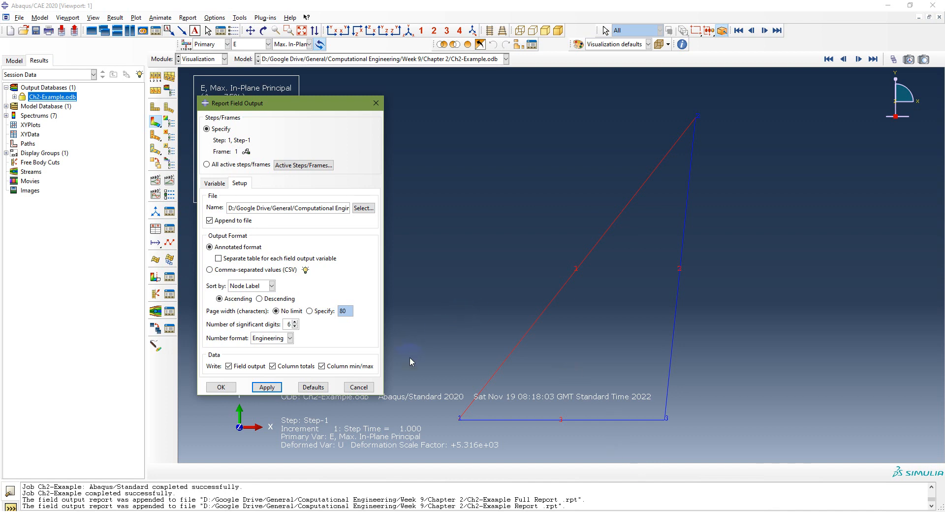
left_click(221, 387)
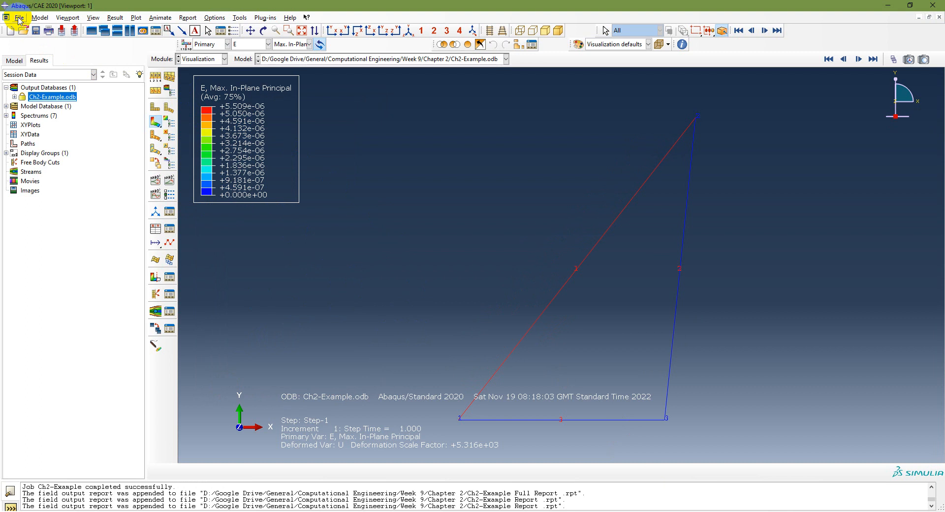
- Save the model database as Ch2-Example in the Chapter 2 directory
left_click(14, 60)
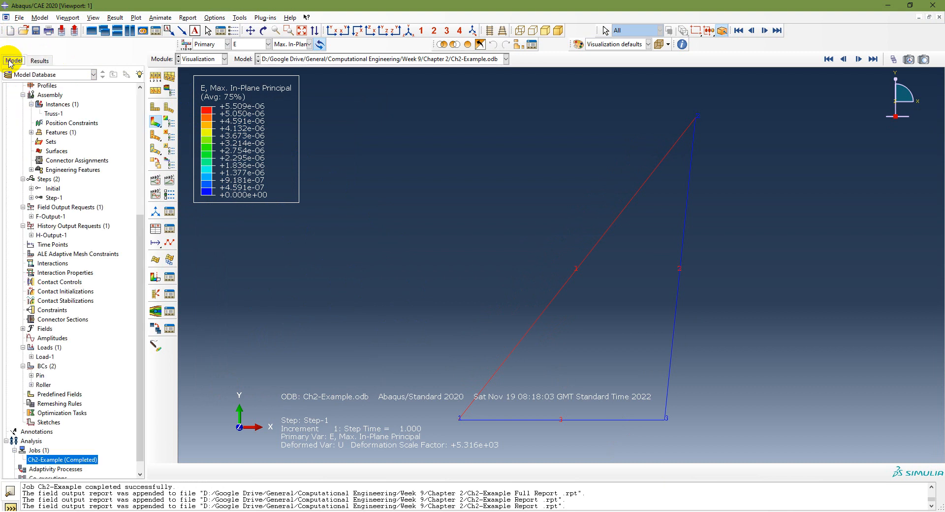
left_click(21, 19)
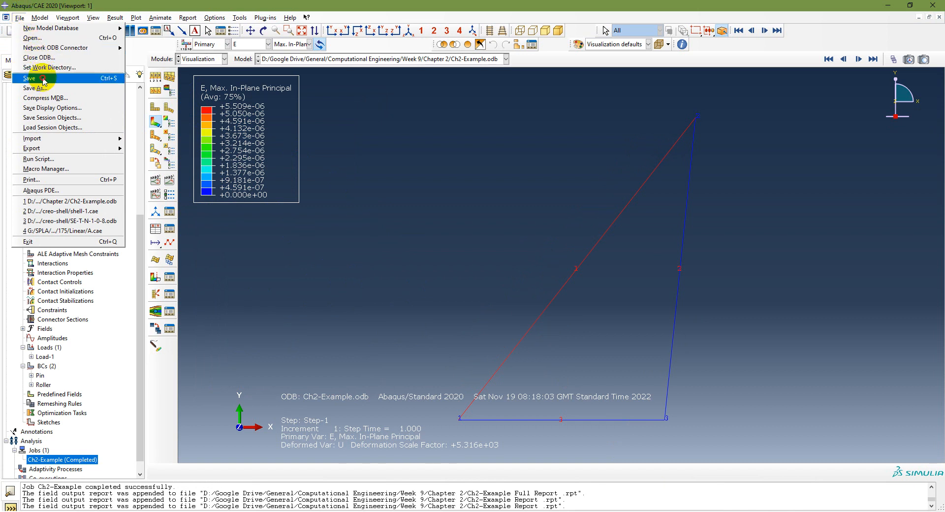
left_click(31, 87)
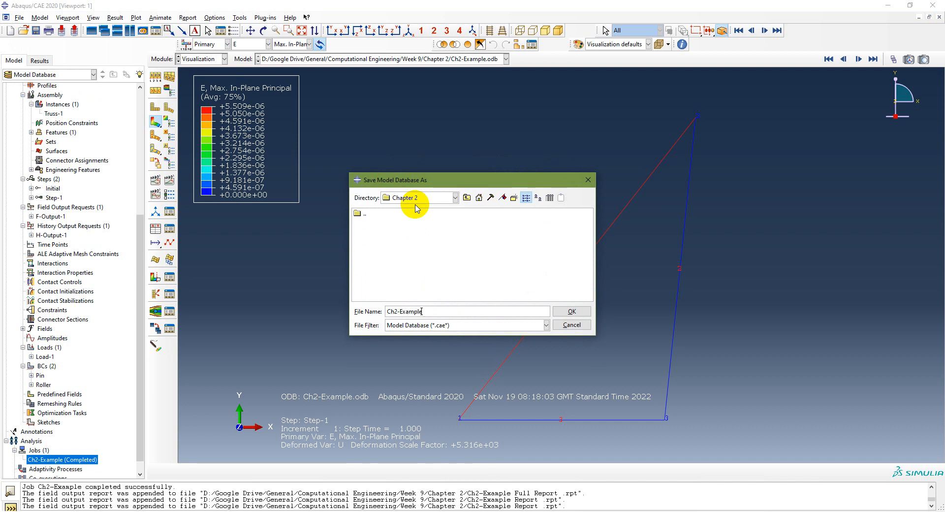
left_click(572, 312)
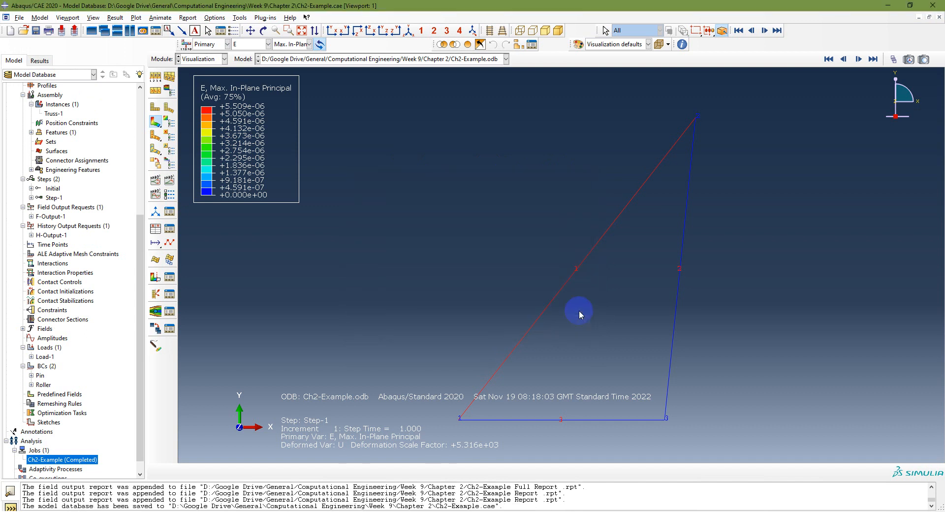
- Check the saved .cae and .odb files in the Chapter 2 folder
left_click(340, 511)
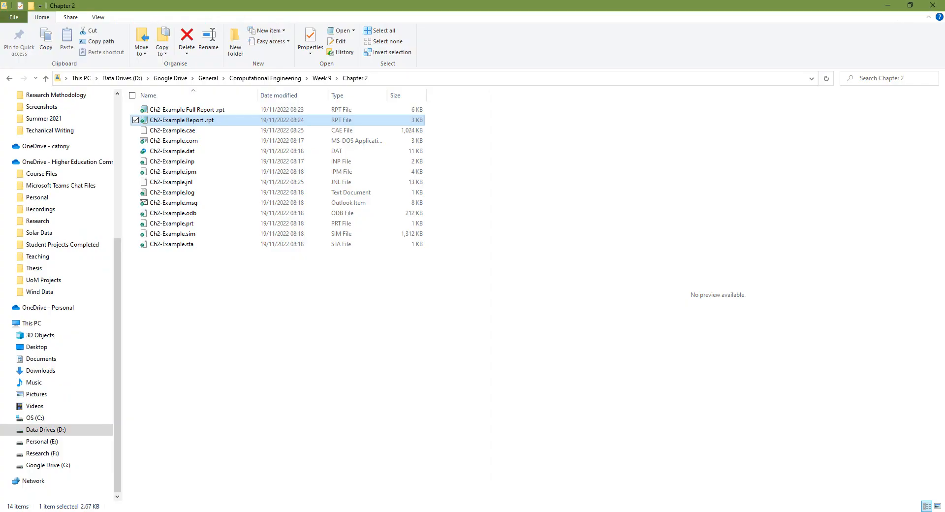
left_click(202, 131)
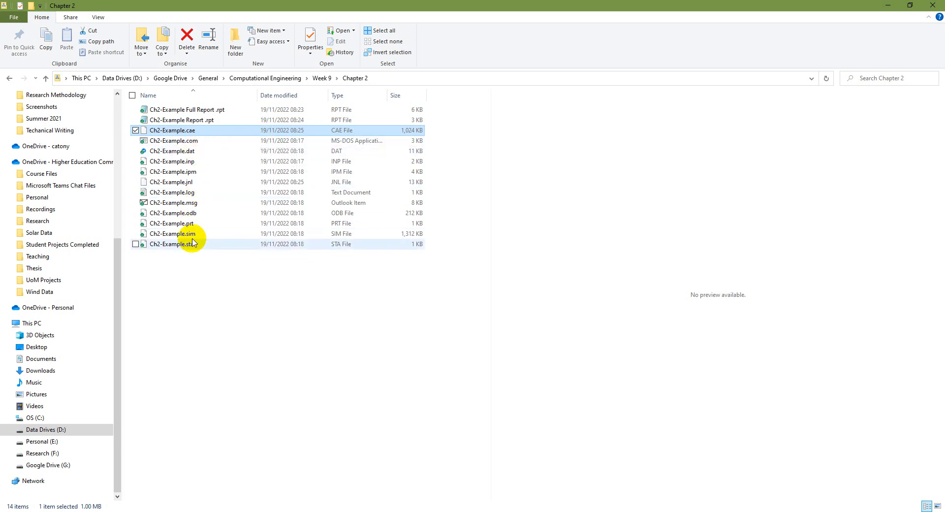
left_click(187, 217)
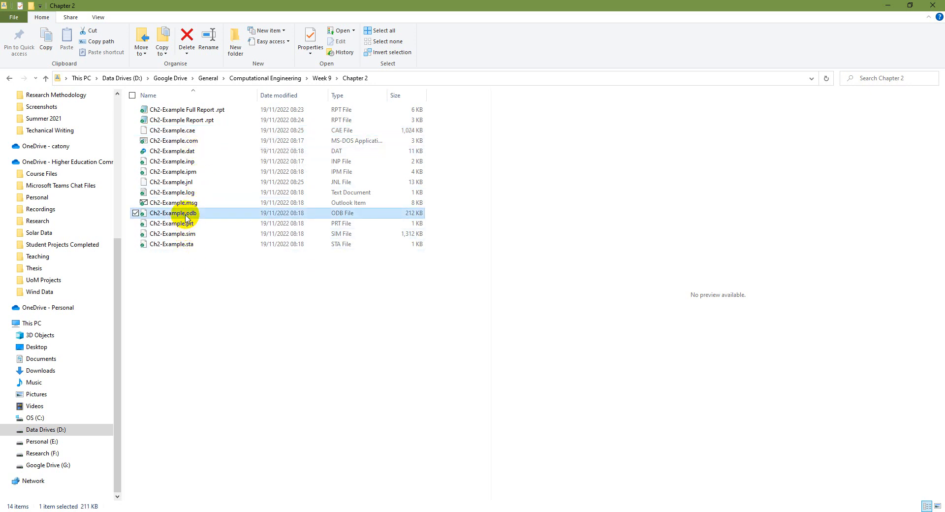
left_click(888, 5)
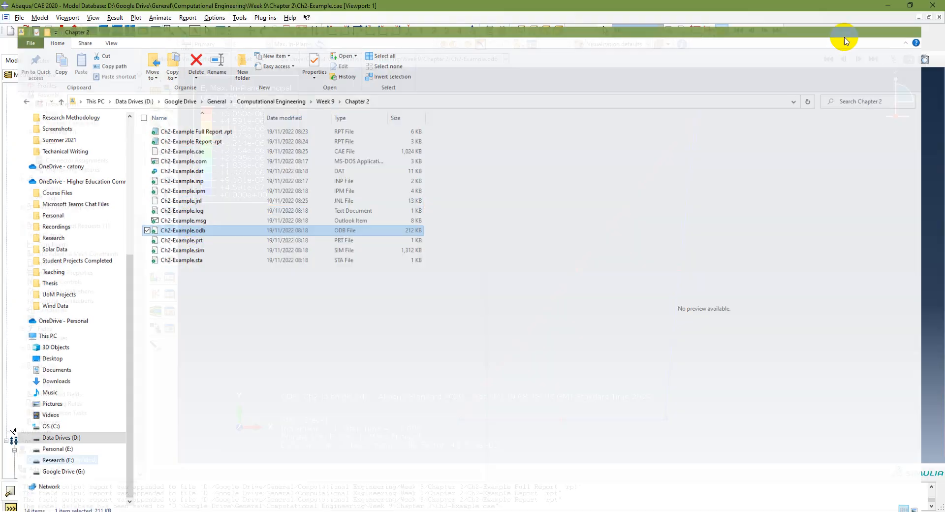